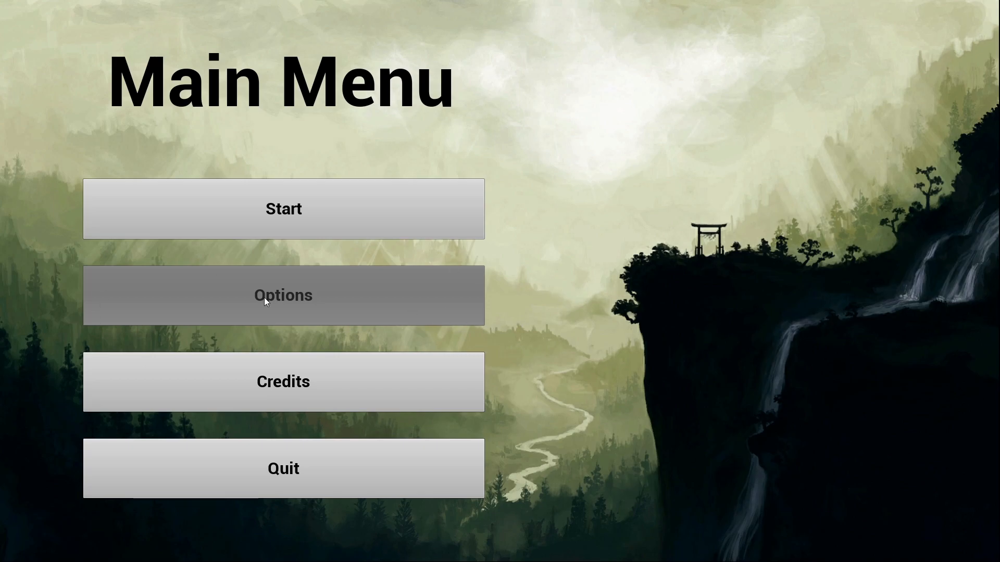
- View the Credits screen of the finished menu, return to the main menu and start the game
click(252, 377)
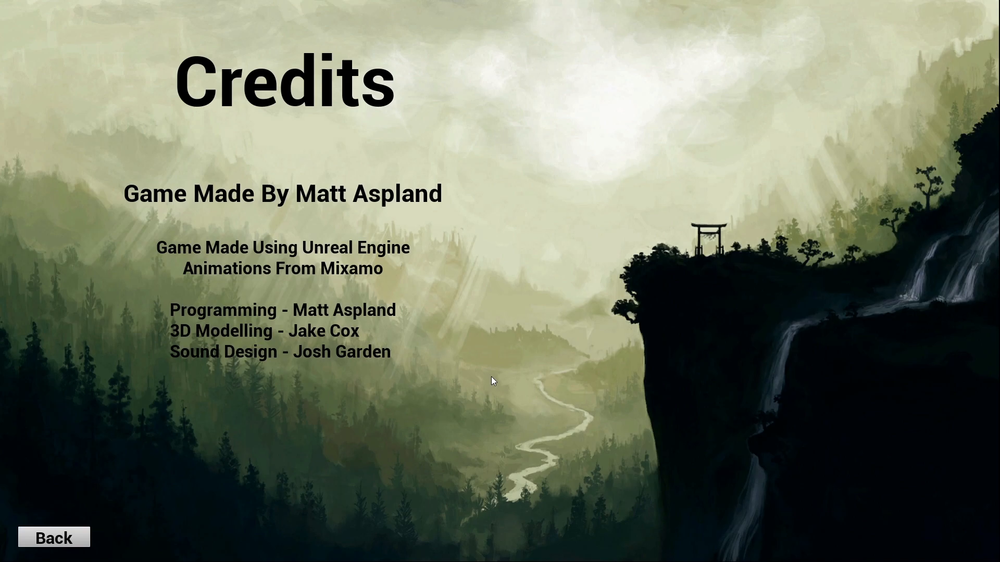
click(45, 538)
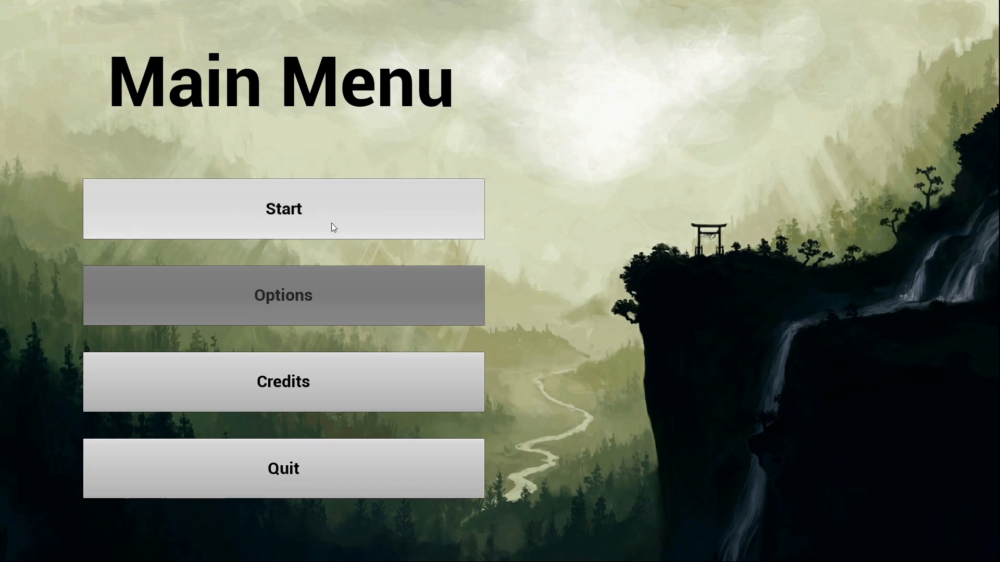
click(328, 208)
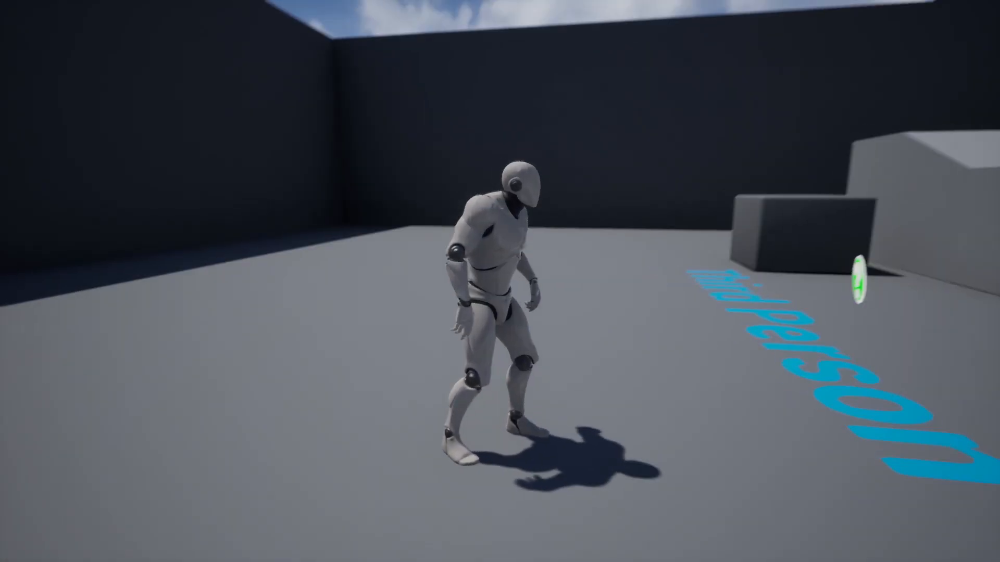
- Run the character around the level to try out the started game, and end the play session
key(w)
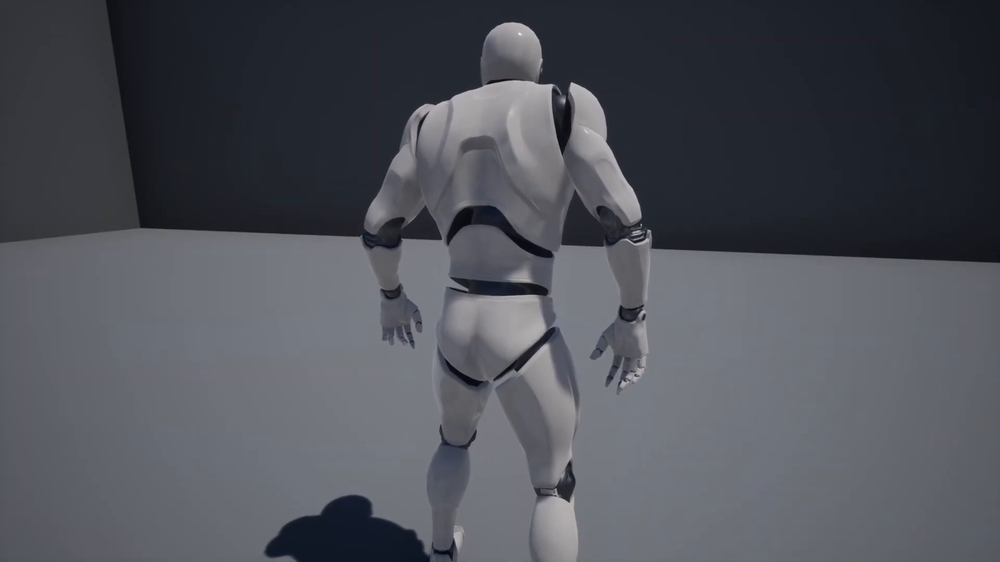
key(w)
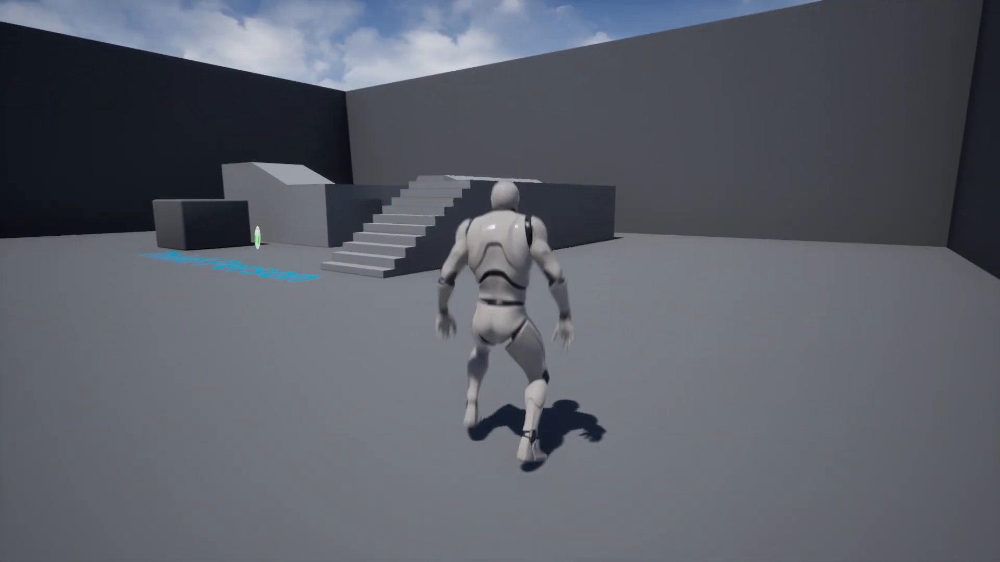
key(w)
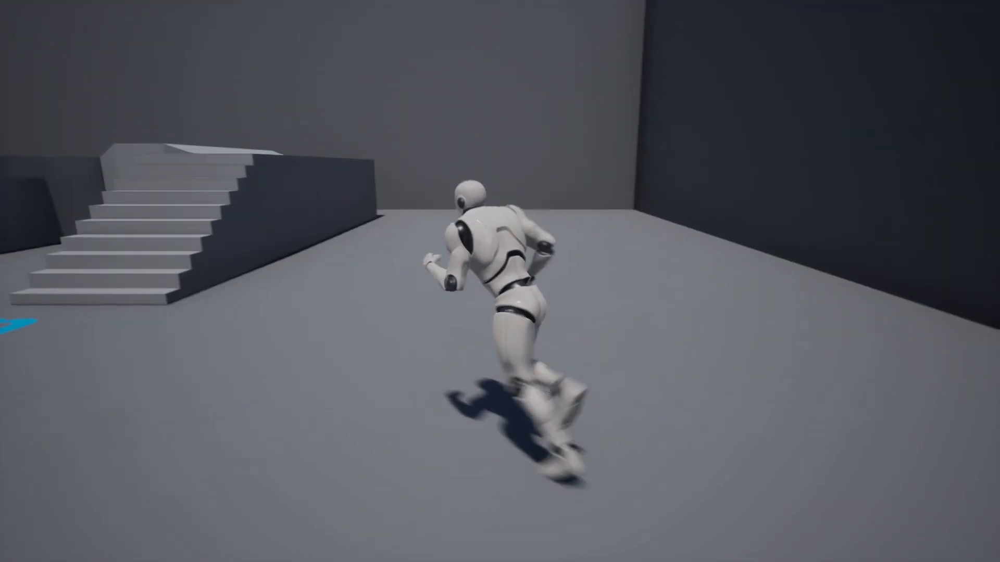
key(a)
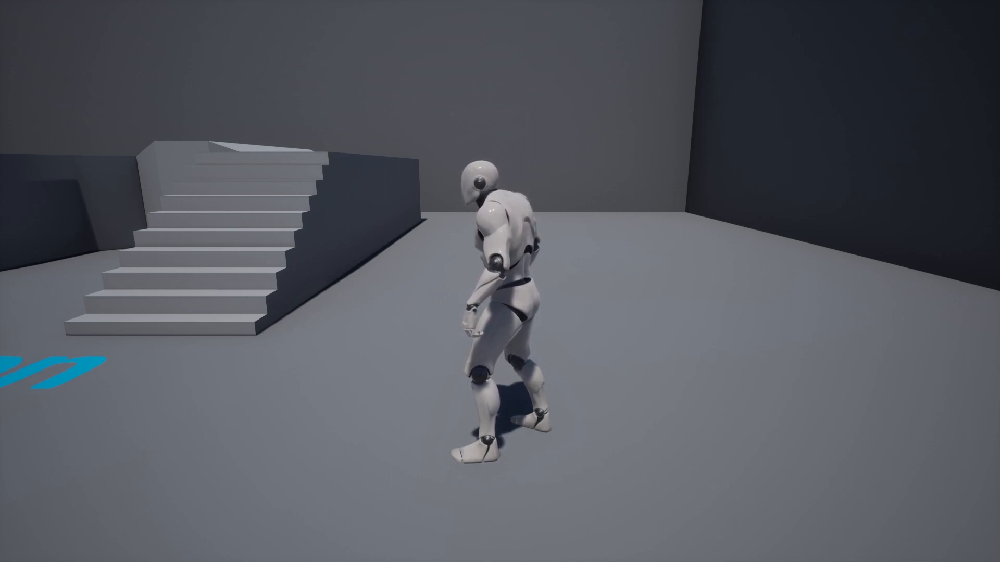
key(Escape)
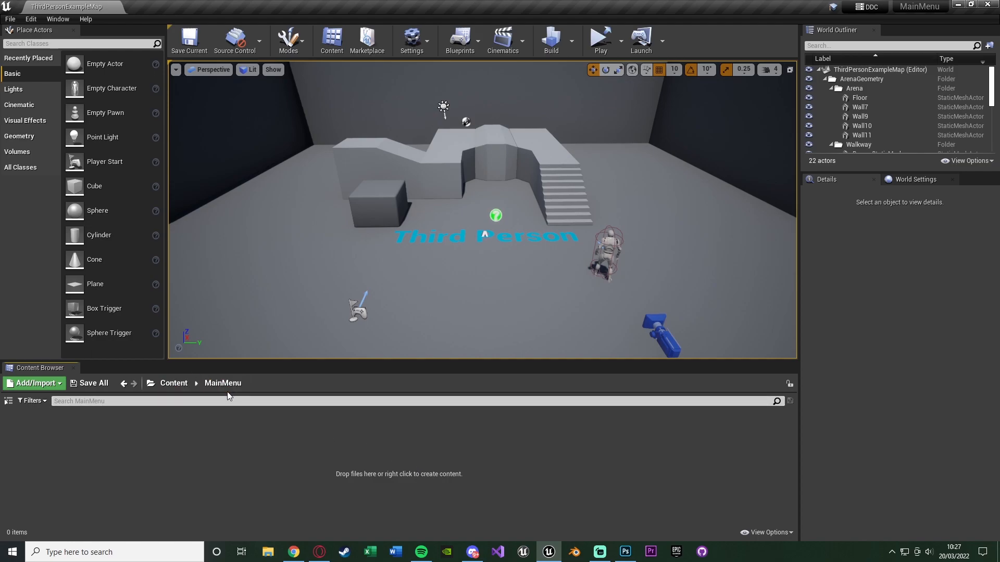
- Create a Widget Blueprint named MainMenu in the MainMenu content folder and open it for editing
right_click(175, 457)
mouse_move(199, 451)
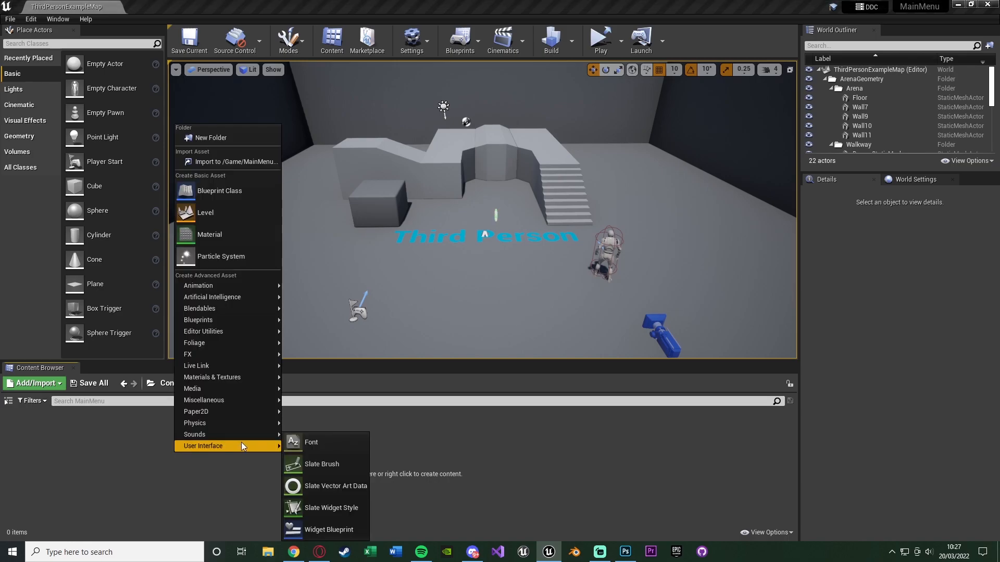
click(321, 529)
text(MainMen)
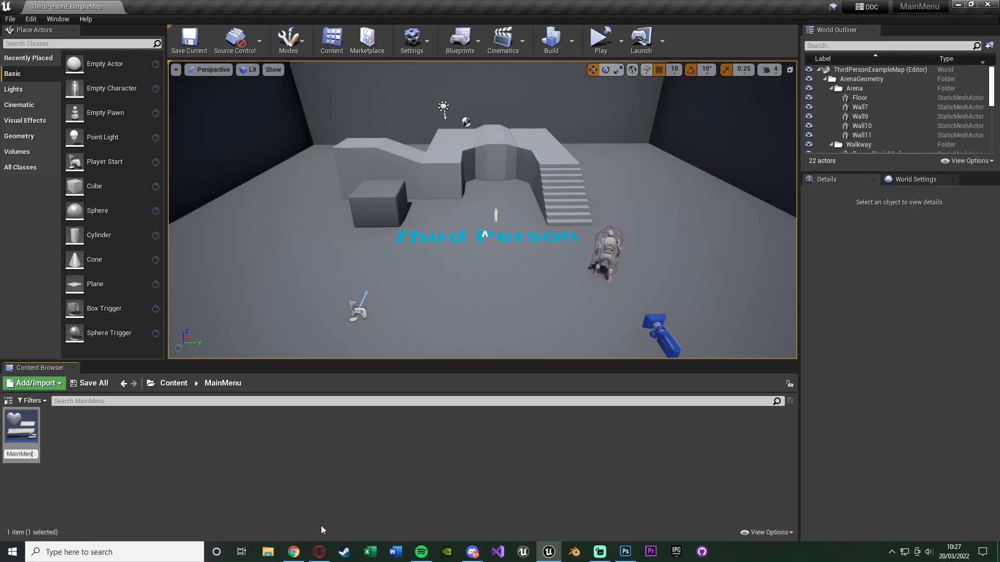
text(u)
key(Return)
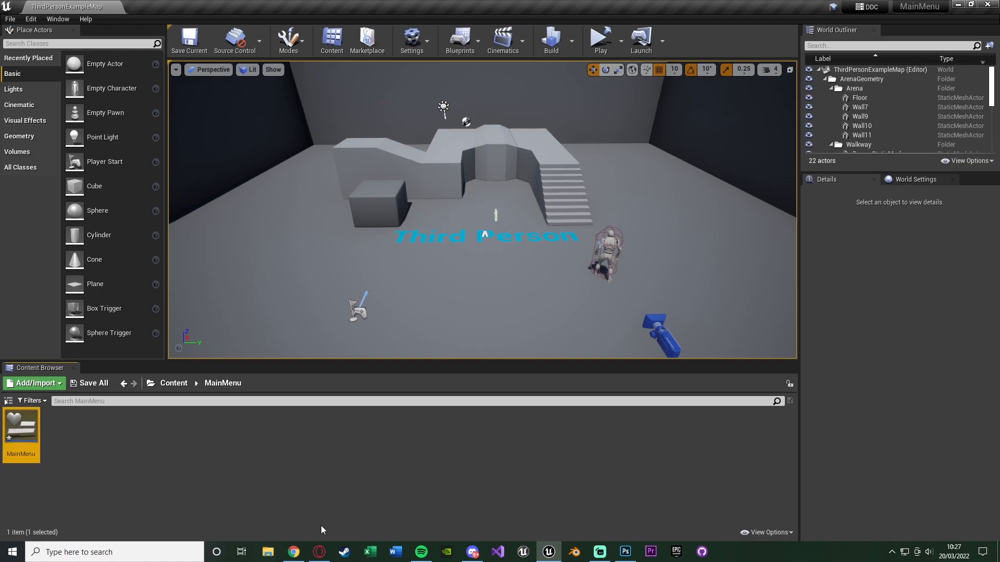
key(Return)
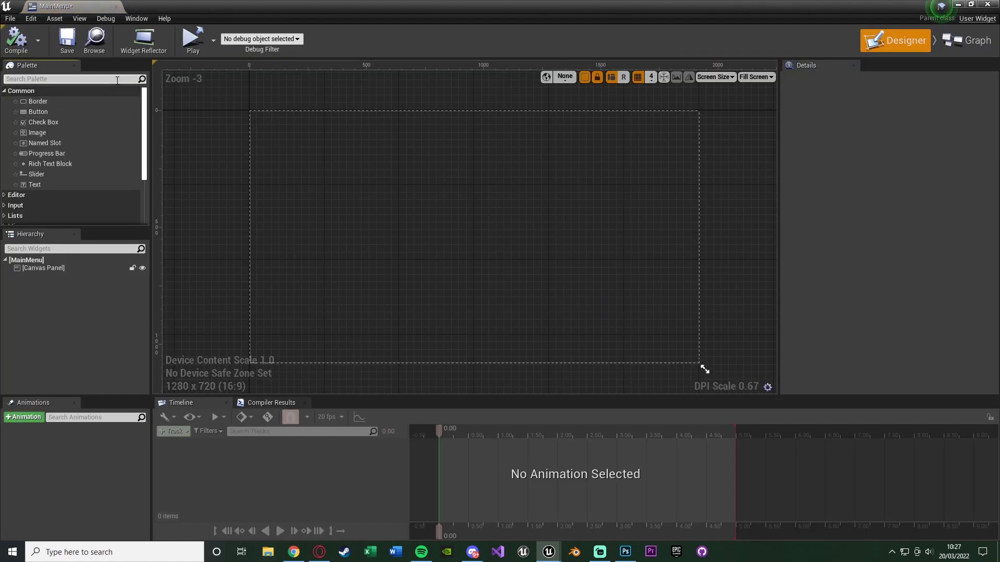
- Find the Image widget, add it to the Canvas Panel and clear the widget search
text(image)
drag(73, 101, 51, 267)
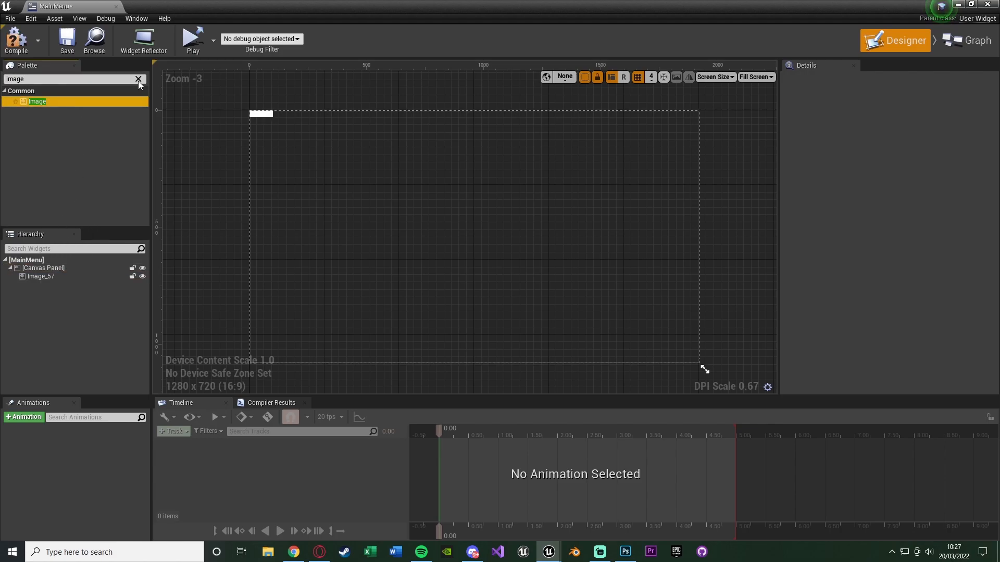
click(139, 80)
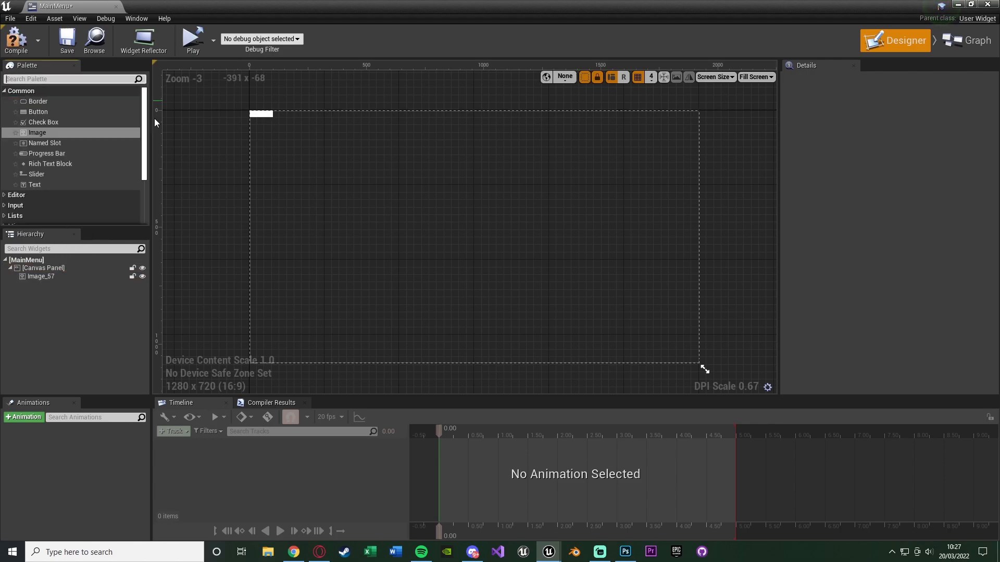
- Rename the new image widget as Background
click(58, 269)
click(59, 276)
click(58, 276)
text(Bac)
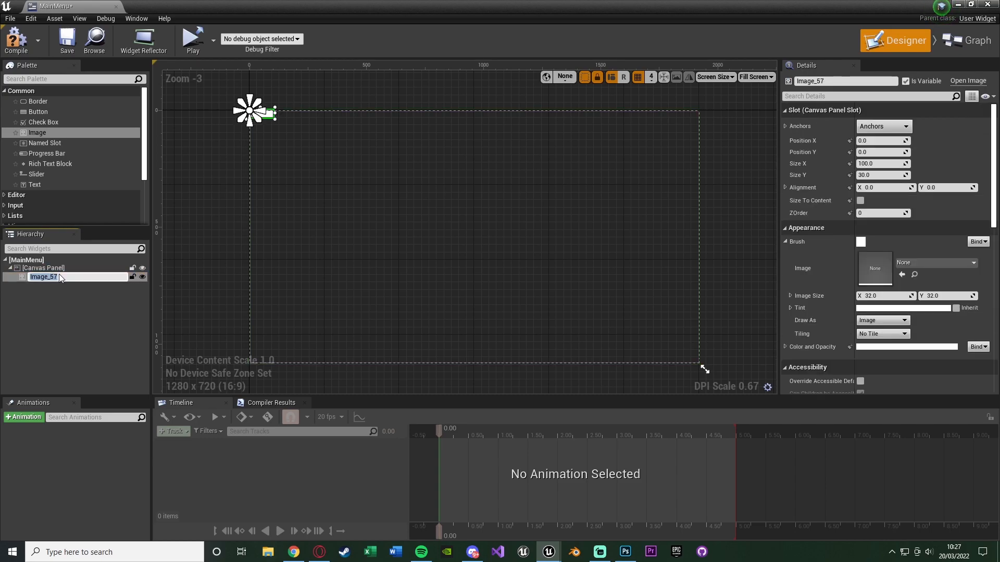
text(kground)
key(Return)
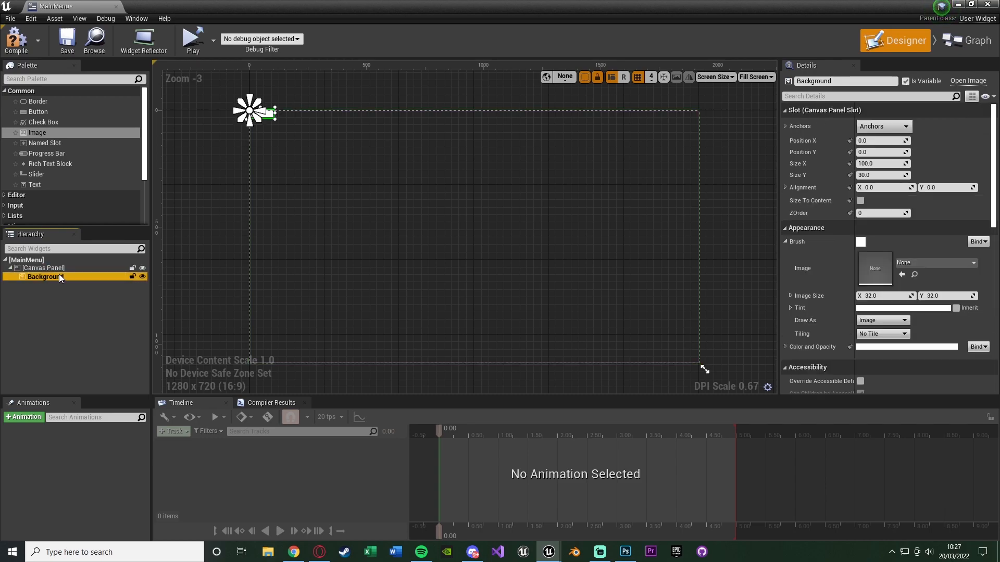
- Set the Background image's size to 1920 by 1080 and anchor it to stretch across the whole canvas
click(873, 164)
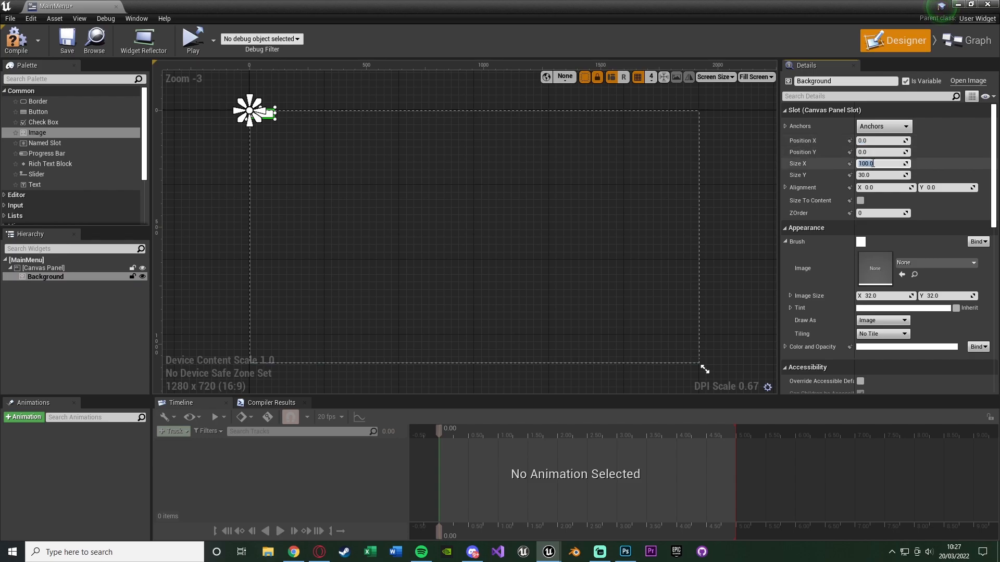
text(1920)
key(Tab)
text(1080)
key(Return)
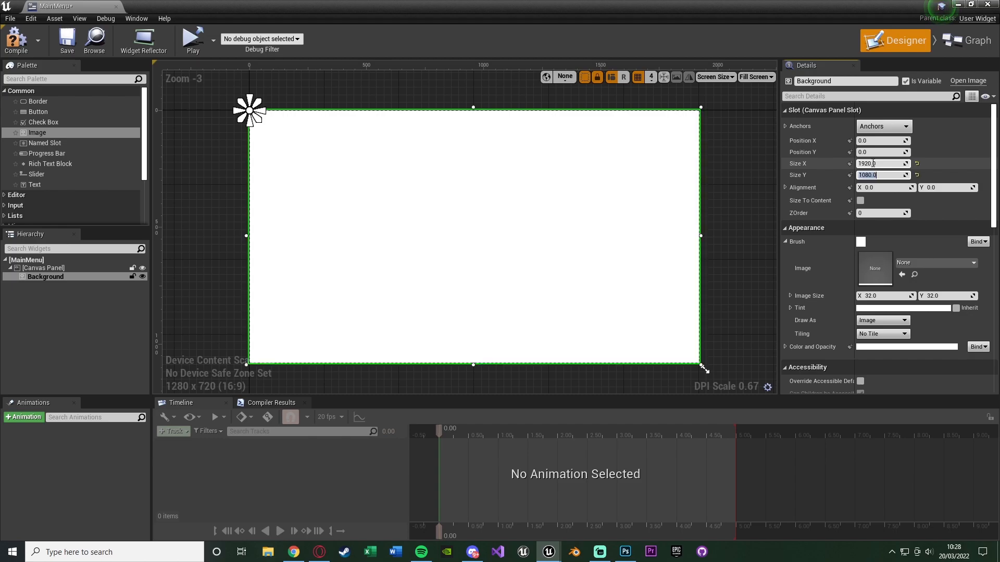
click(884, 126)
click(980, 263)
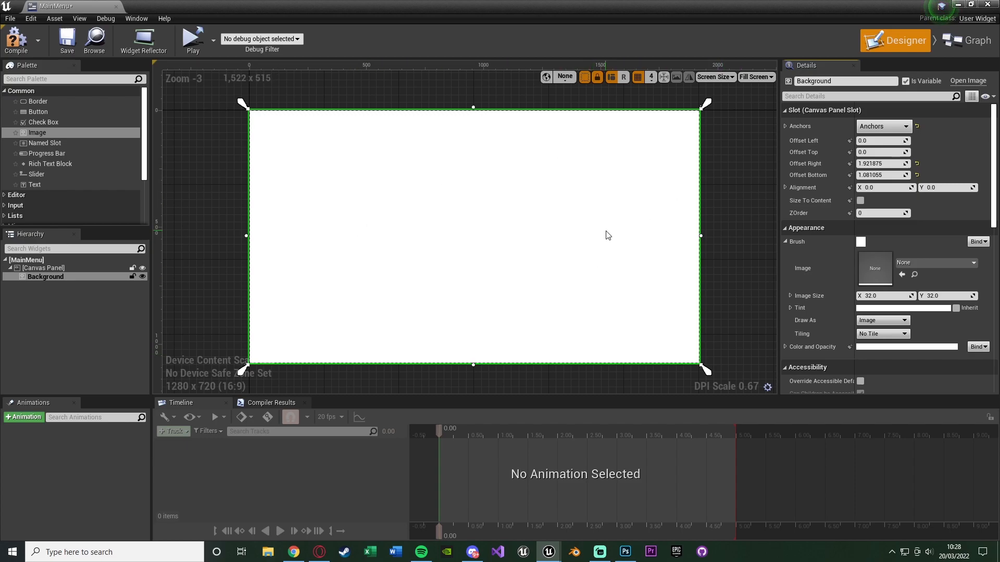
click(923, 263)
text(back)
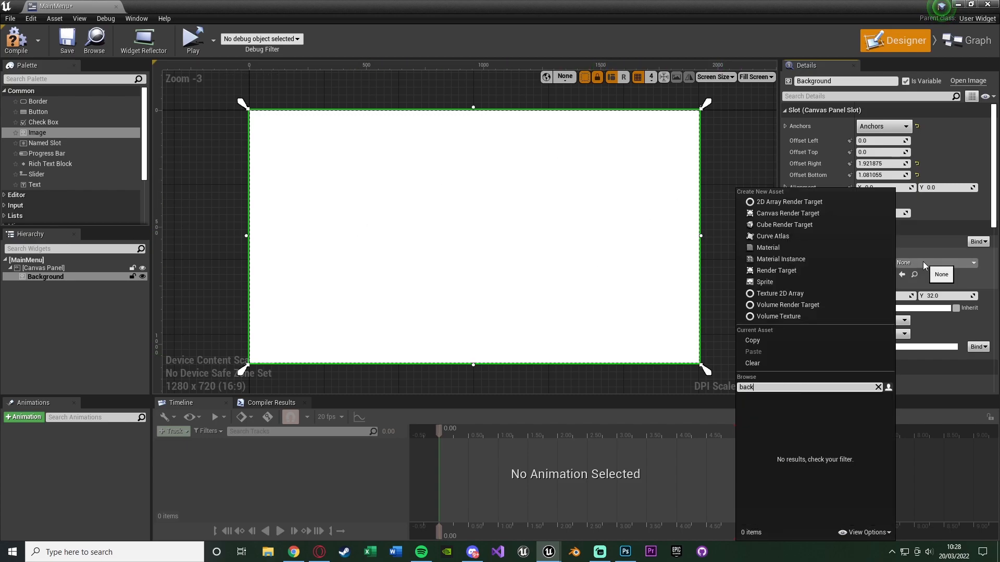
key(ctrl+a)
text(main)
key(Escape)
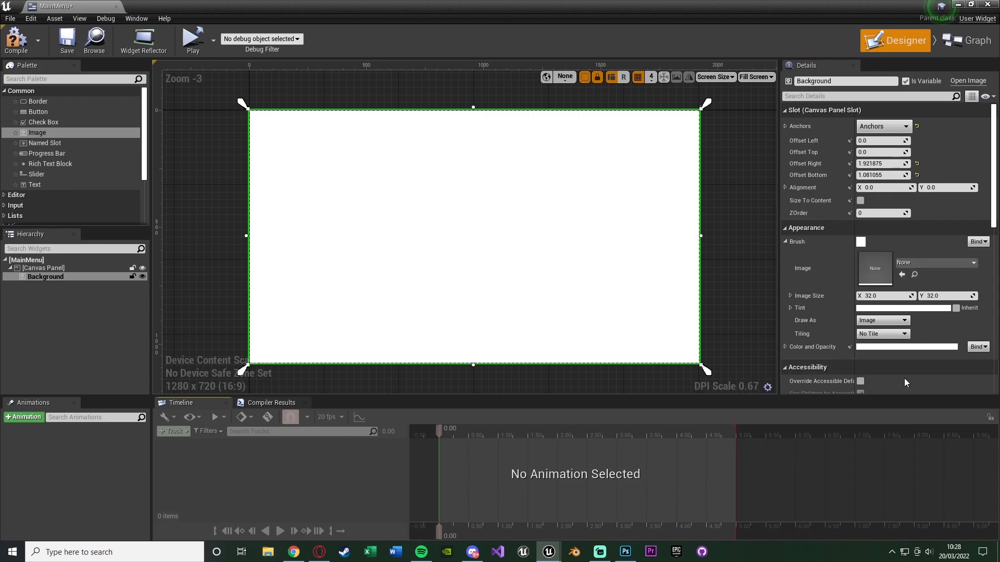
click(910, 263)
key(Escape)
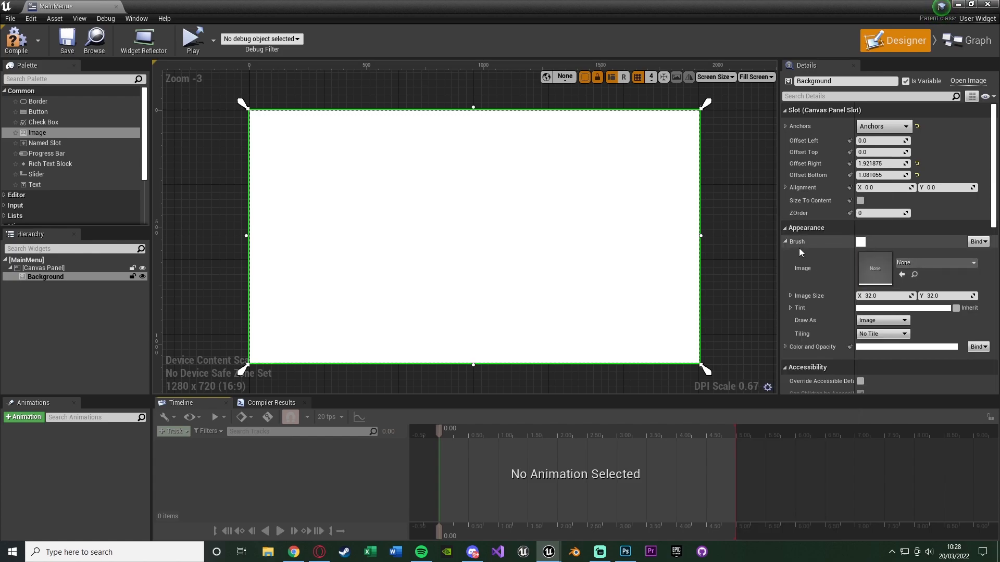
click(918, 263)
text(main)
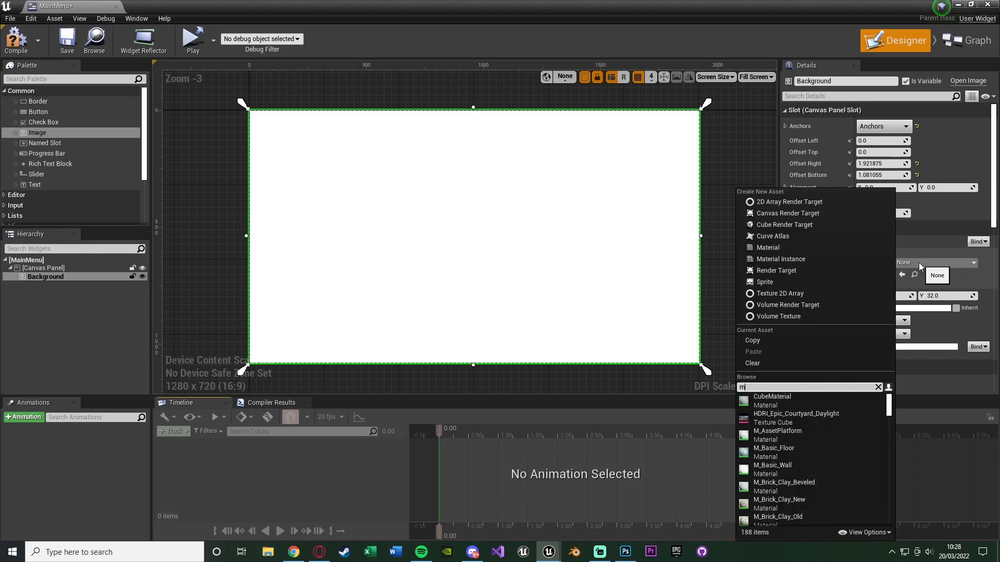
key(BackSpace)
key(BackSpace)
key(BackSpace)
key(BackSpace)
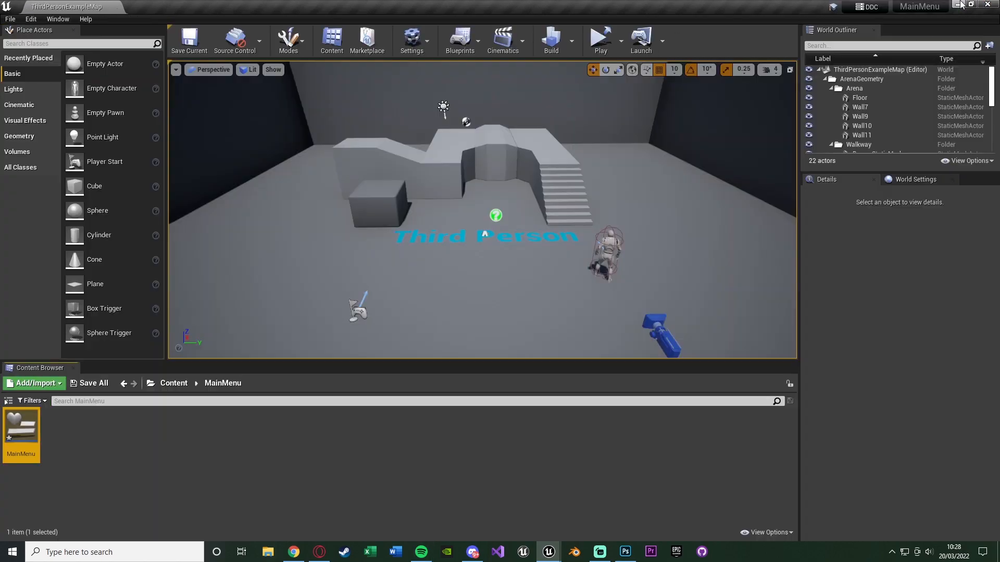
- Switch to File Explorer and import the Main_Menu_Background picture into the MainMenu content folder
click(959, 4)
click(172, 448)
click(274, 553)
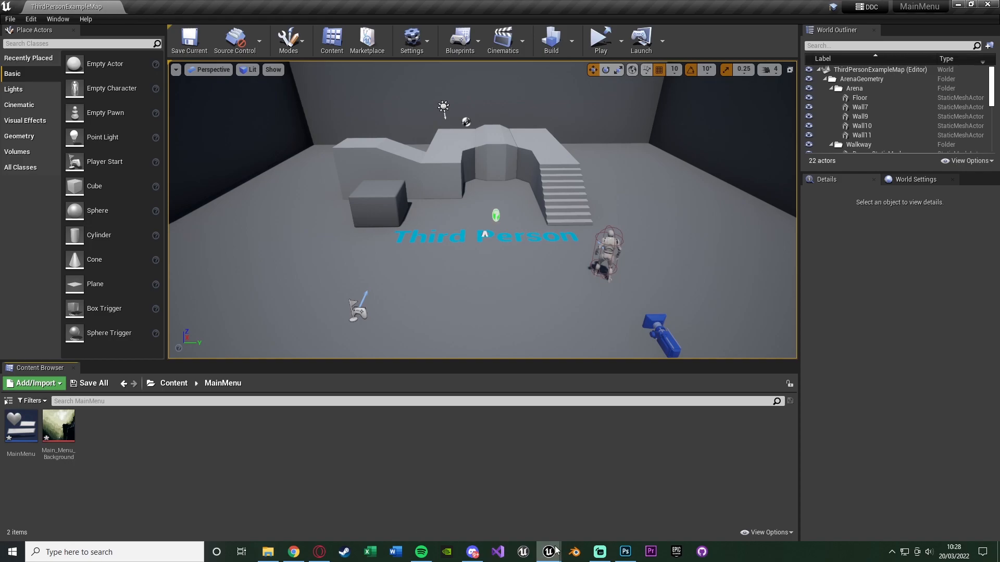
- Back in the MainMenu widget, assign the Main_Menu_Background texture to the Background image, and compile and save the widget
mouse_move(552, 551)
click(584, 517)
click(916, 264)
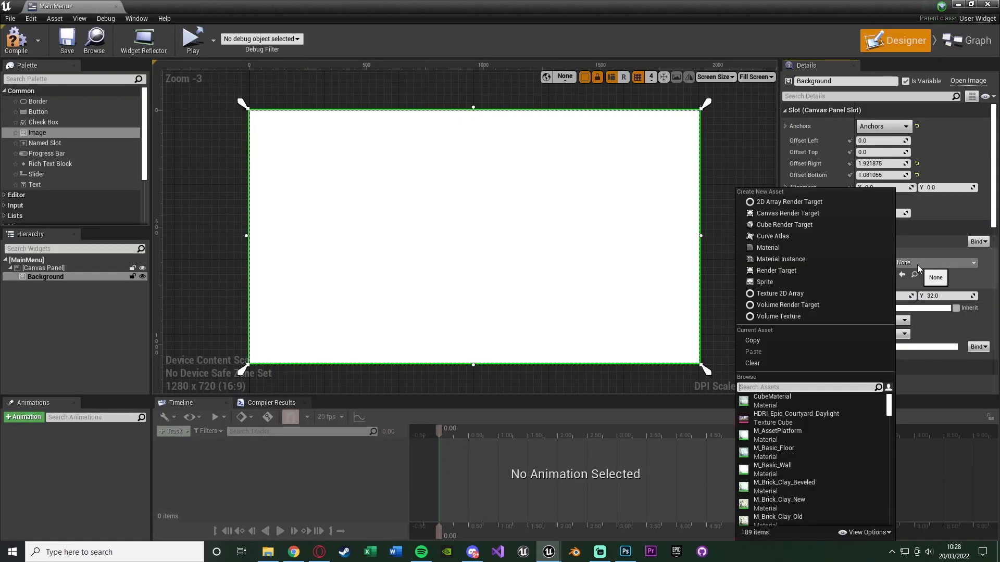
text(main)
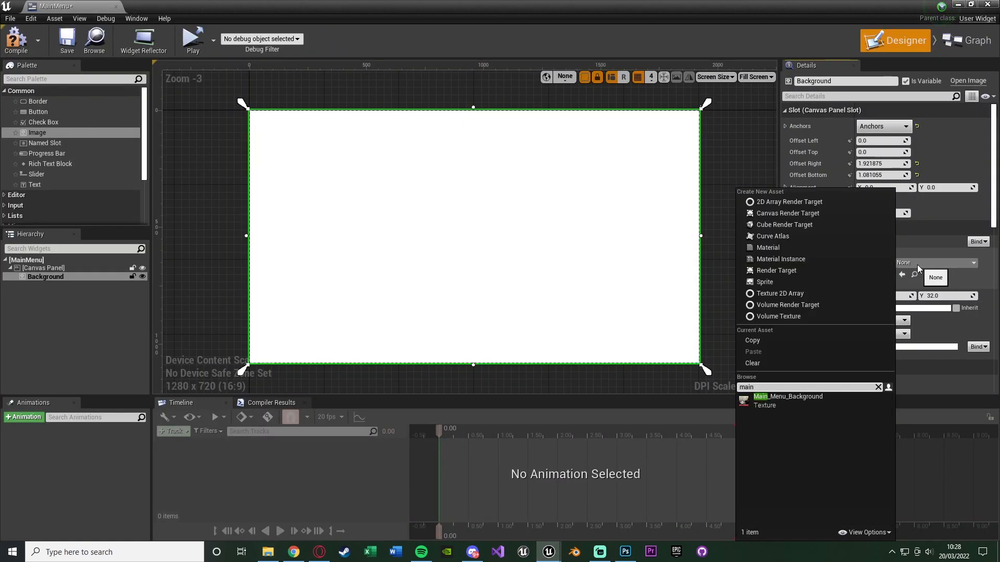
click(776, 411)
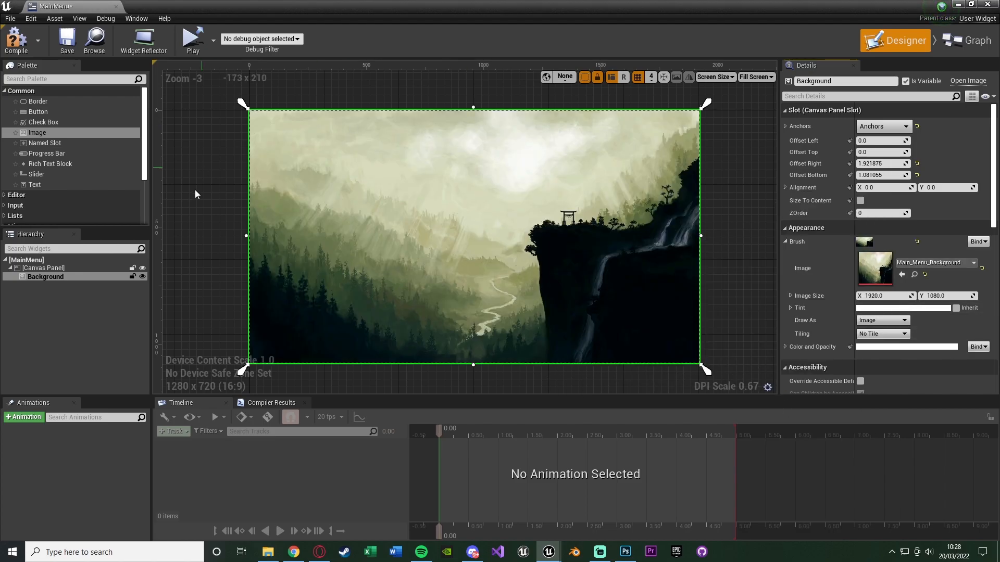
click(221, 192)
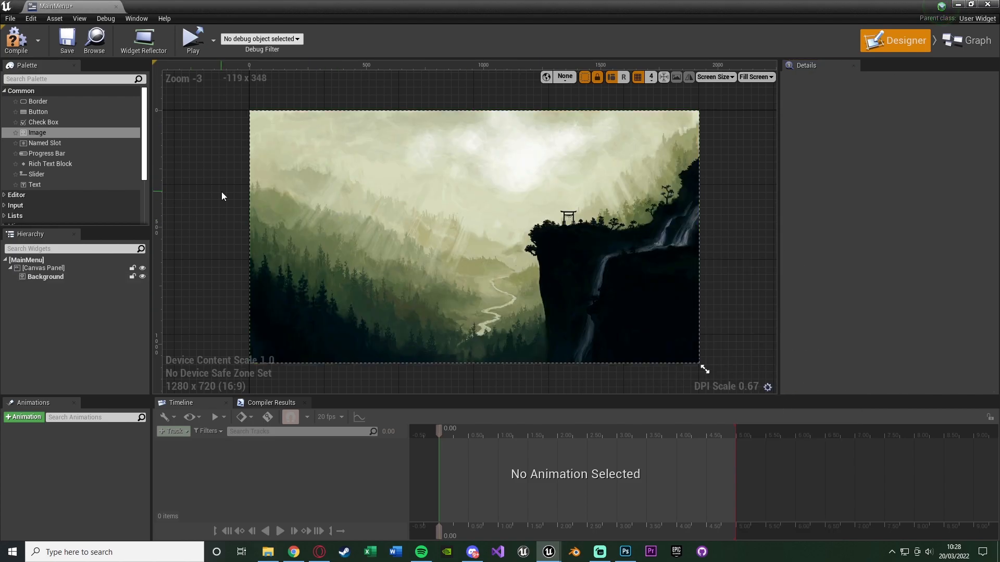
click(29, 54)
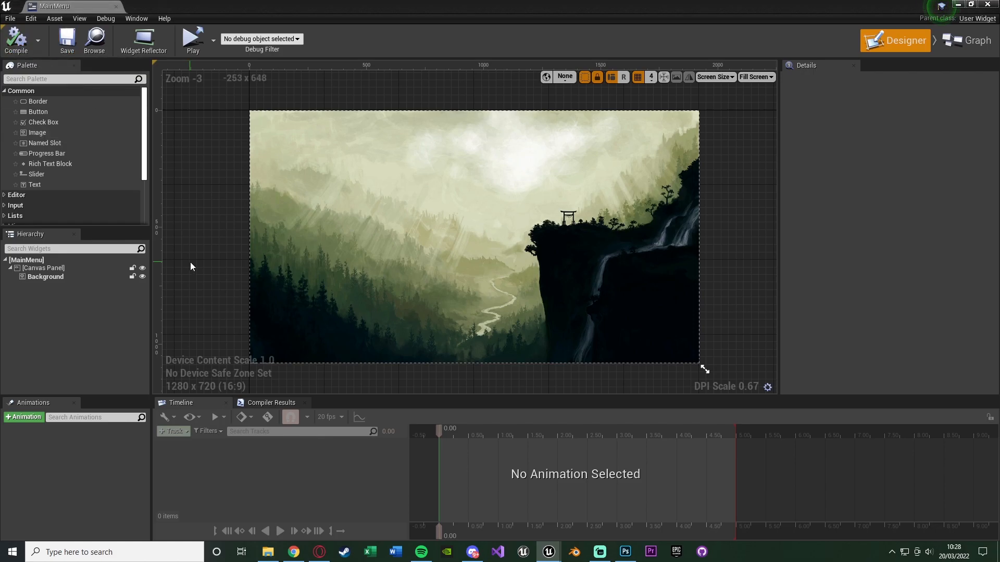
- Add a Text widget to the Canvas Panel and set its displayed text to "Main Menu"
drag(45, 185, 51, 268)
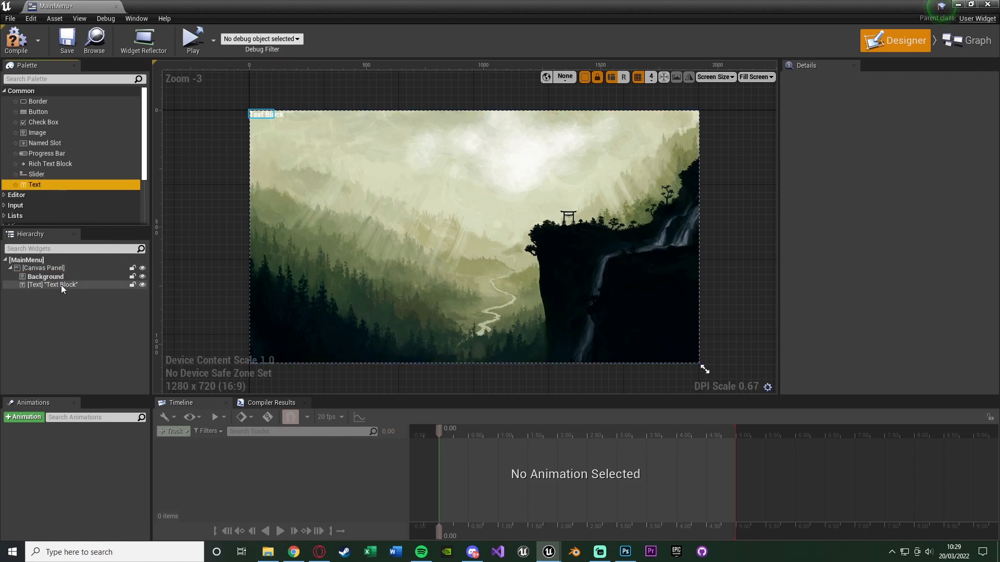
click(61, 286)
click(897, 242)
key(ctrl+a)
text(Main Men)
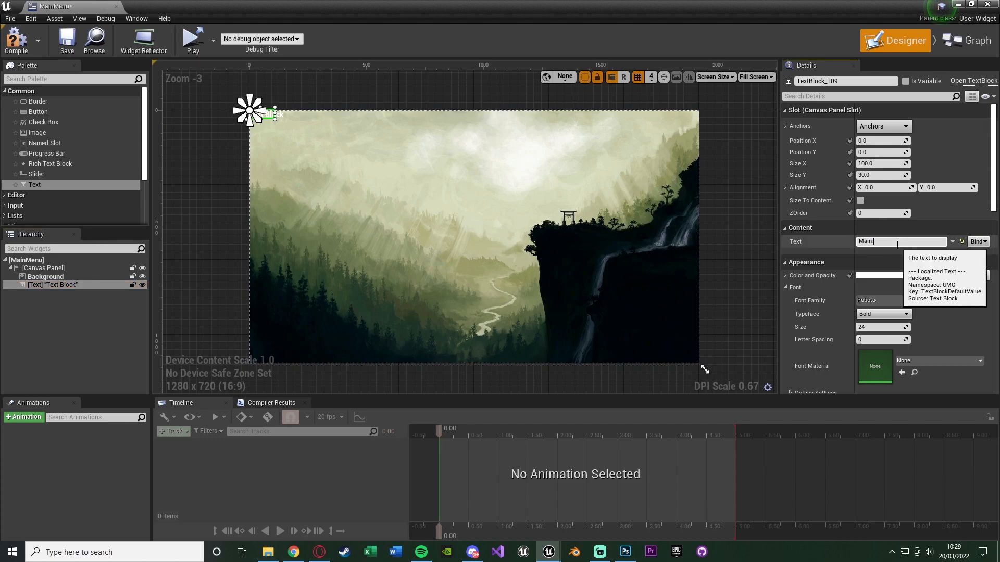
key(Return)
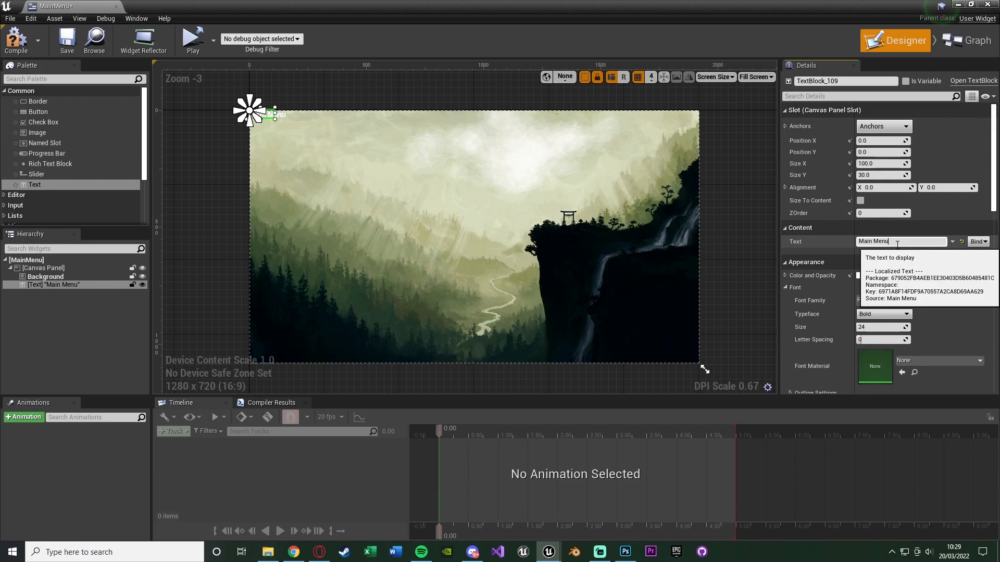
- Set the colour of the "Main Menu" text to black
click(895, 276)
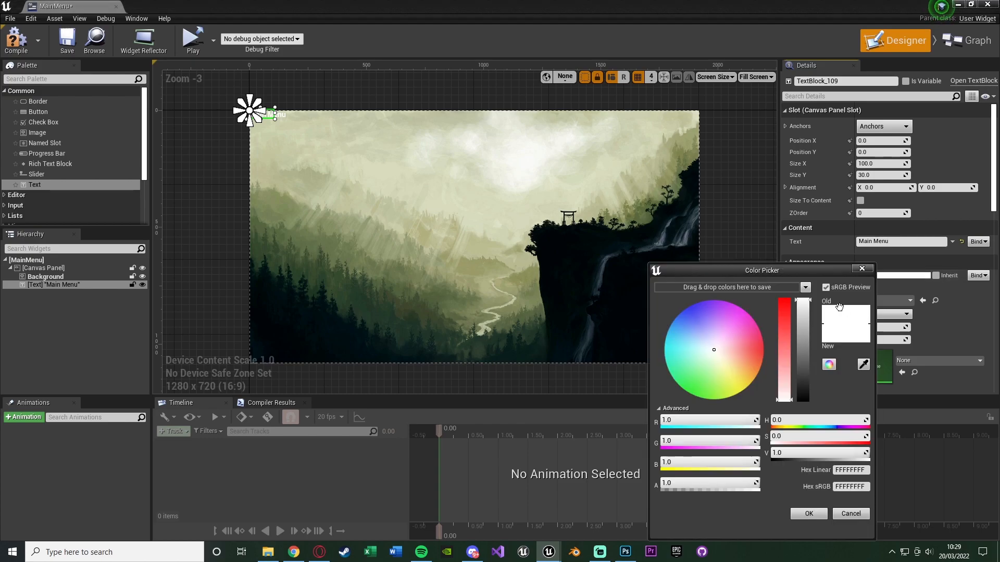
drag(808, 346, 806, 500)
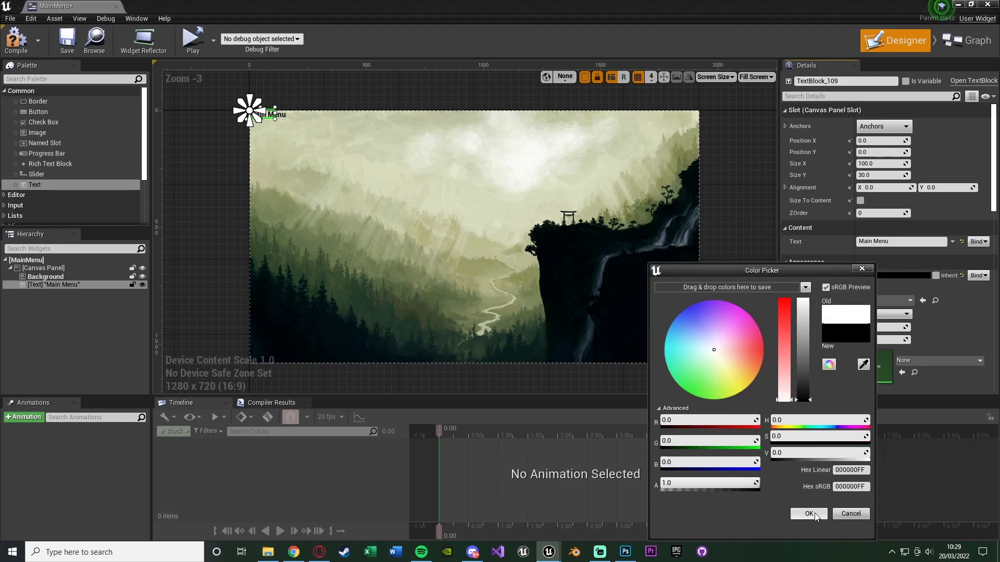
click(808, 513)
scroll(801, 329, down, 3)
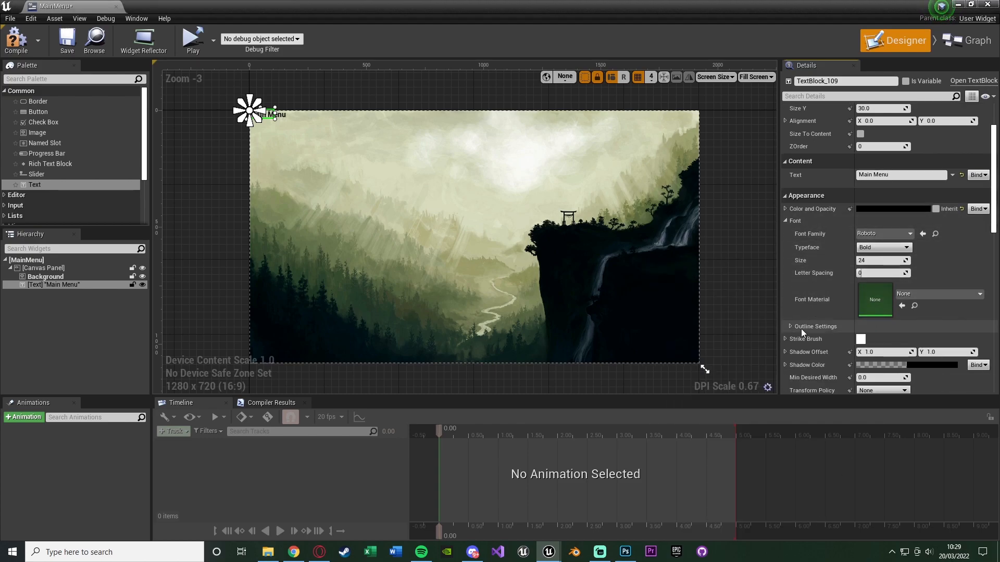
click(791, 327)
scroll(832, 371, down, 2)
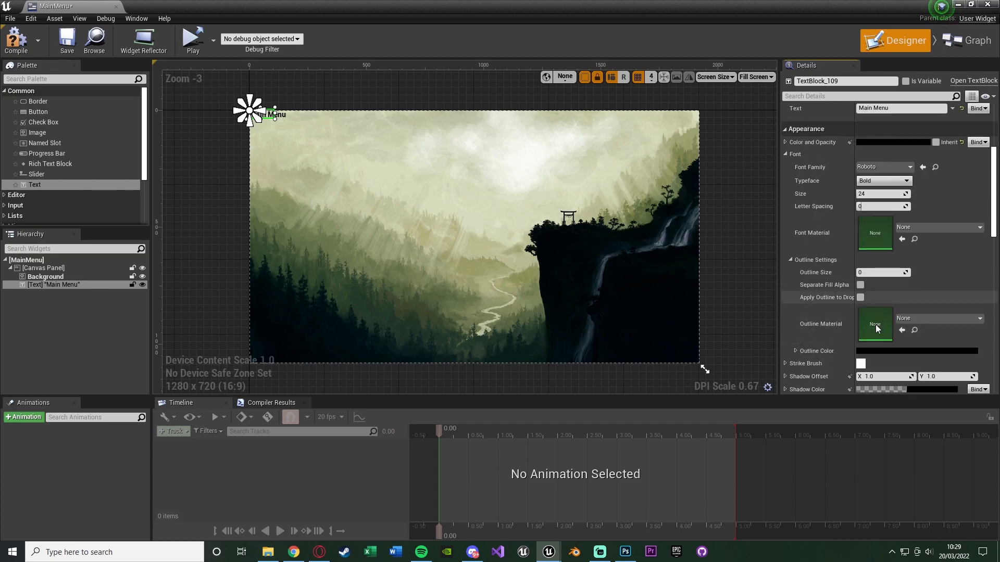
click(792, 260)
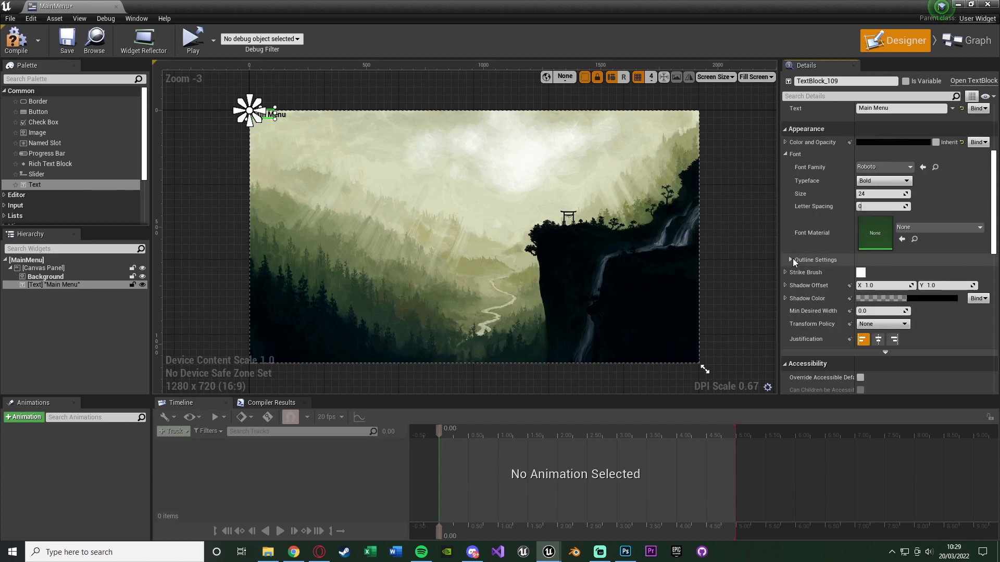
- Set the font size of the "Main Menu" text to 100
scroll(823, 301, up, 3)
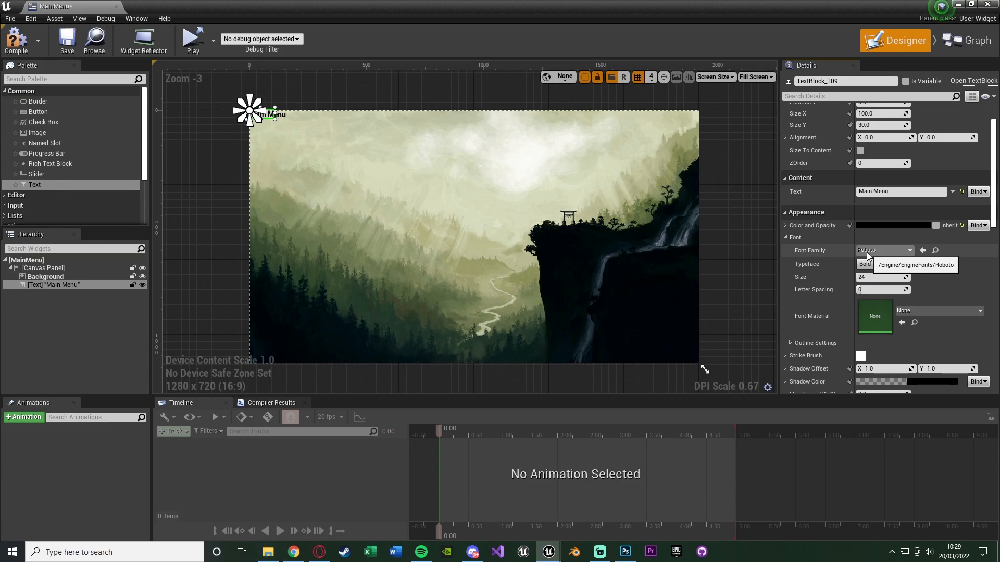
click(884, 277)
text(100)
key(Return)
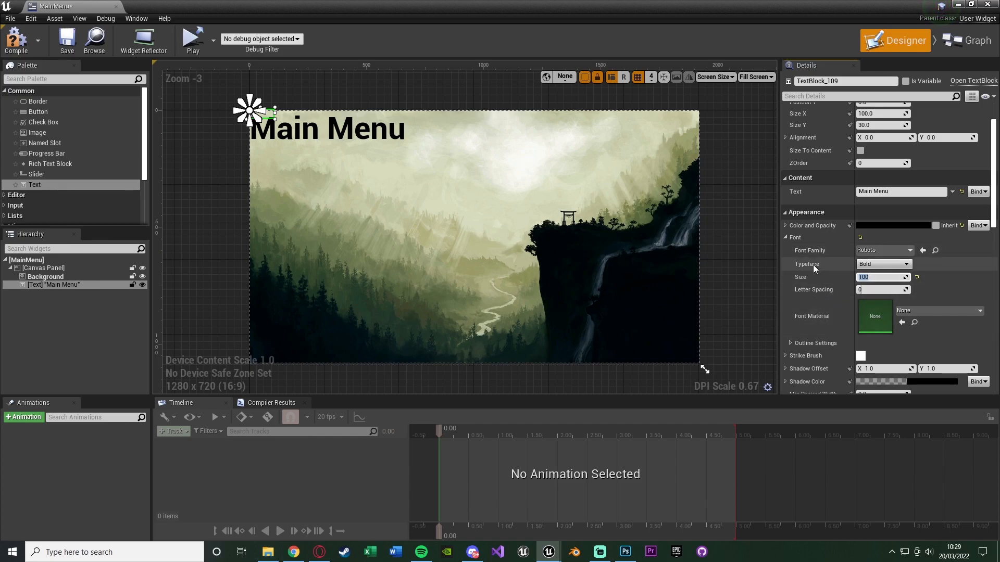
- Enable Size To Content for the "Main Menu" text and place it near the canvas's upper edge, slightly left of centre
scroll(817, 264, up, 3)
click(860, 201)
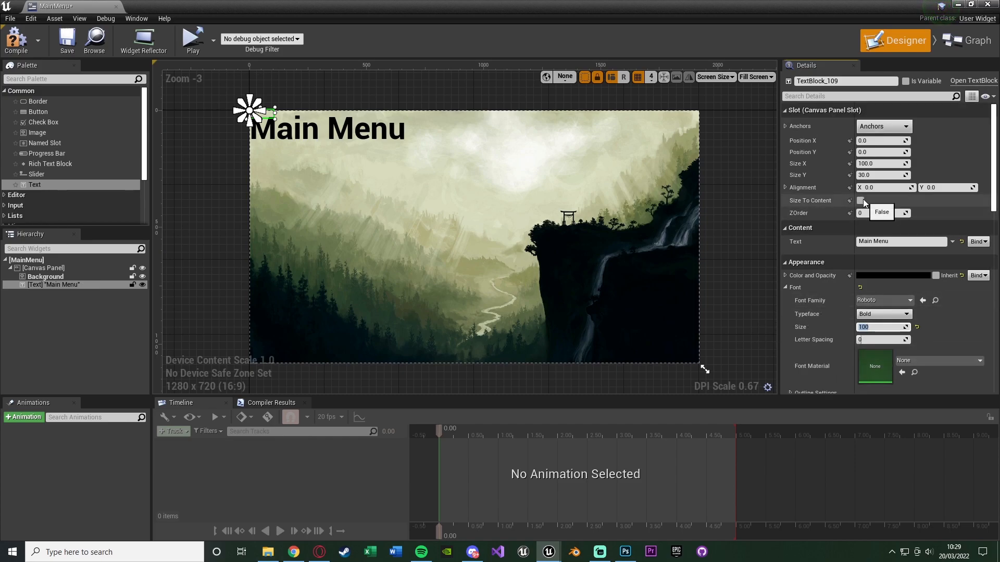
drag(324, 140, 379, 156)
drag(250, 111, 376, 139)
click(469, 201)
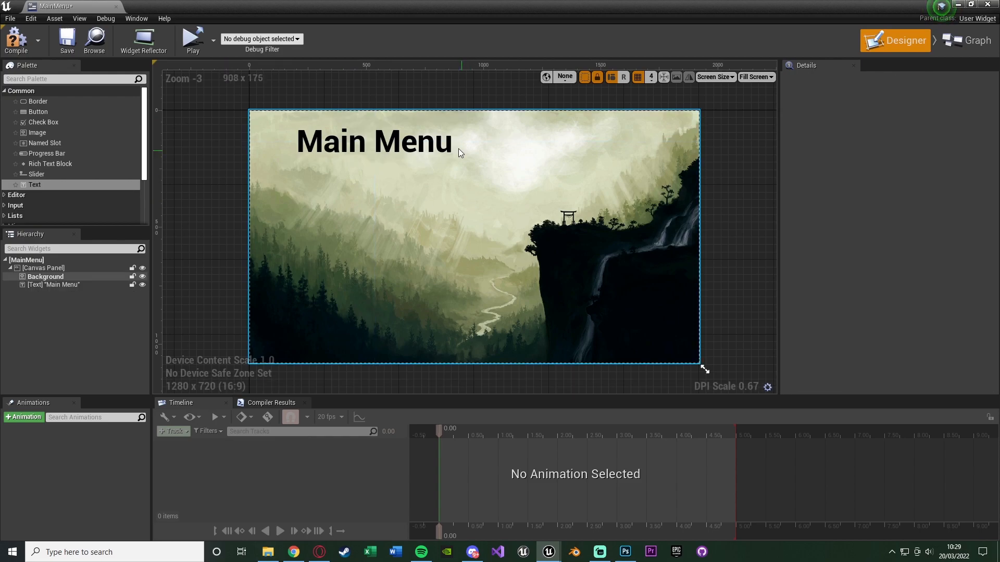
click(387, 141)
click(229, 172)
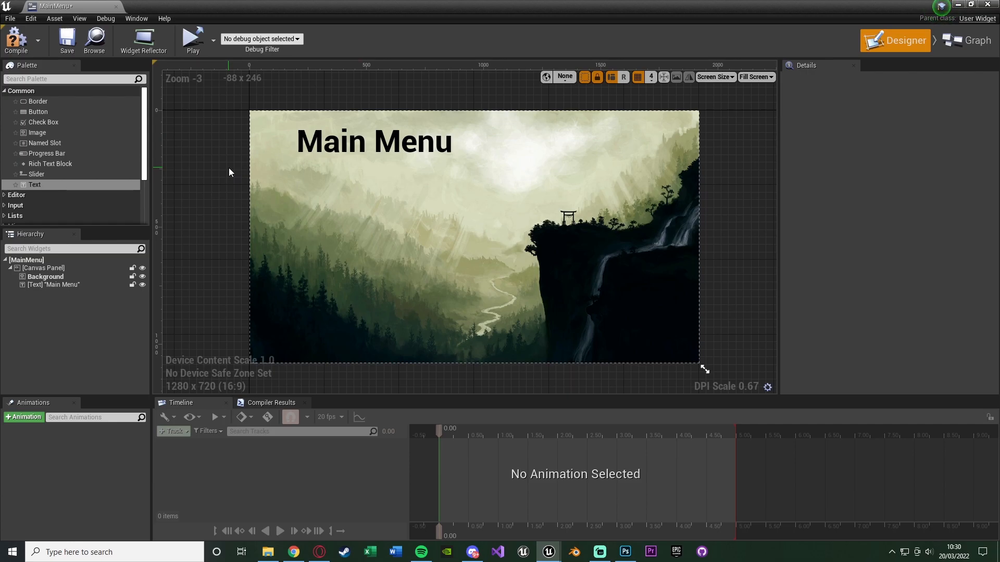
- Add a Vertical Box to the Canvas Panel and rename it Main VB
click(113, 79)
text(vert)
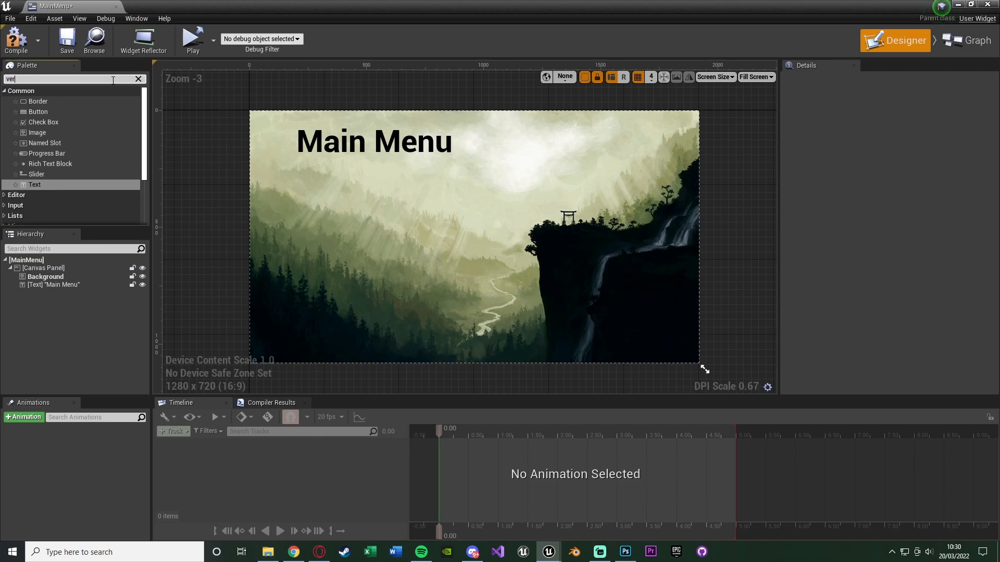
drag(91, 101, 73, 269)
click(138, 79)
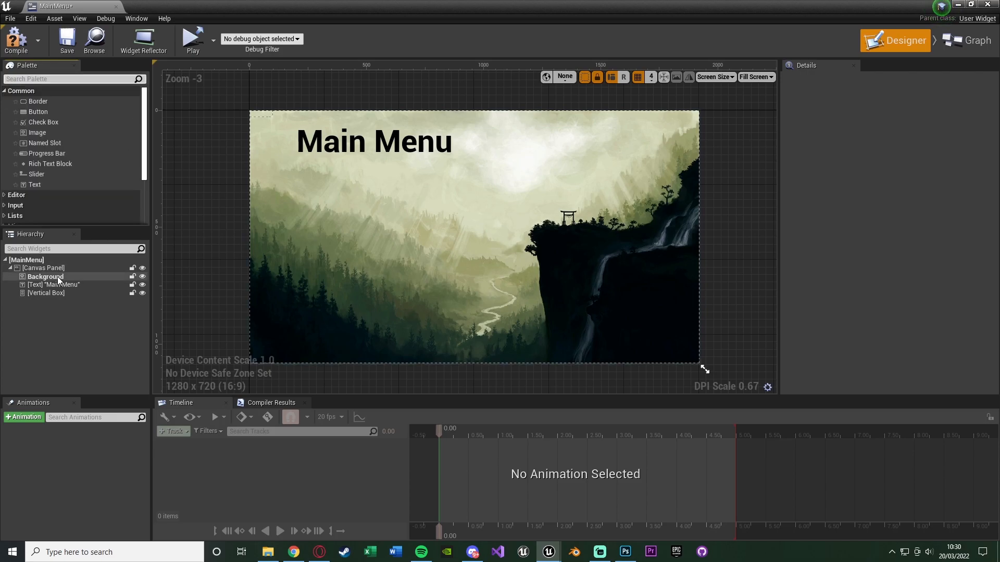
click(46, 292)
text(MN)
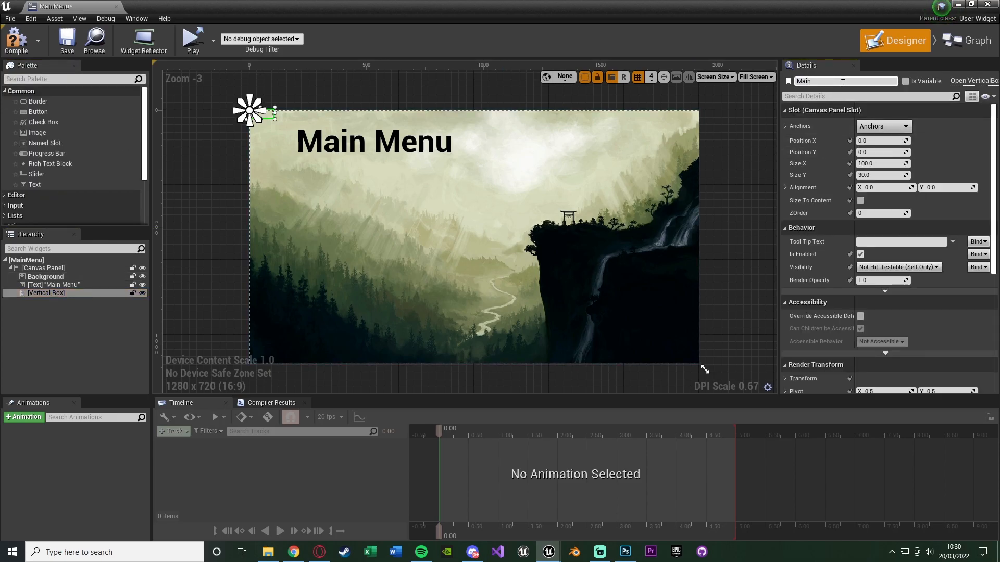
key(Return)
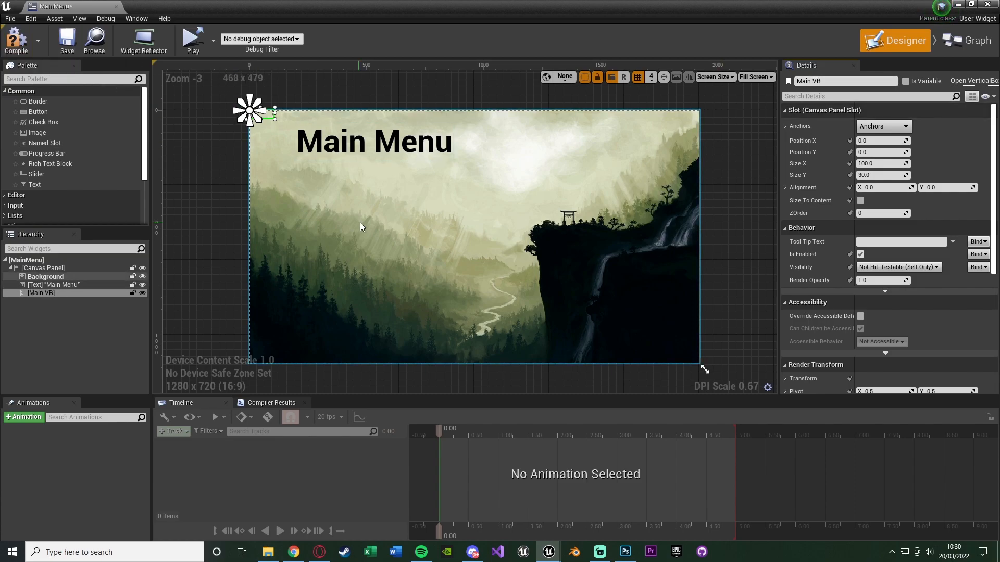
- Place Main VB below the title at position 144, 288 and resize it to about 798 by 559
drag(272, 116, 470, 190)
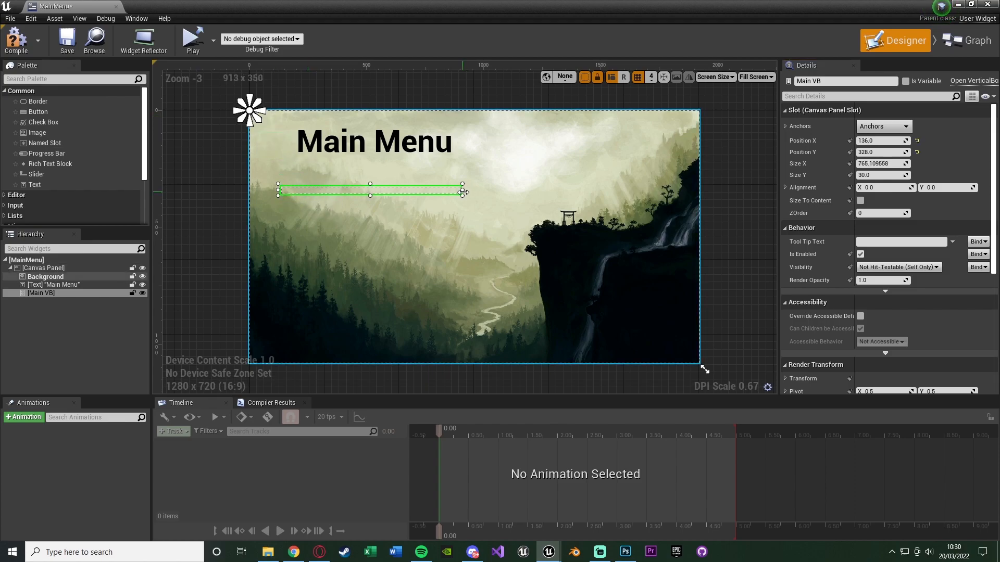
drag(376, 196, 388, 306)
mouse_move(383, 261)
mouse_down()
mouse_move(380, 254)
mouse_move(384, 280)
mouse_move(392, 272)
mouse_up()
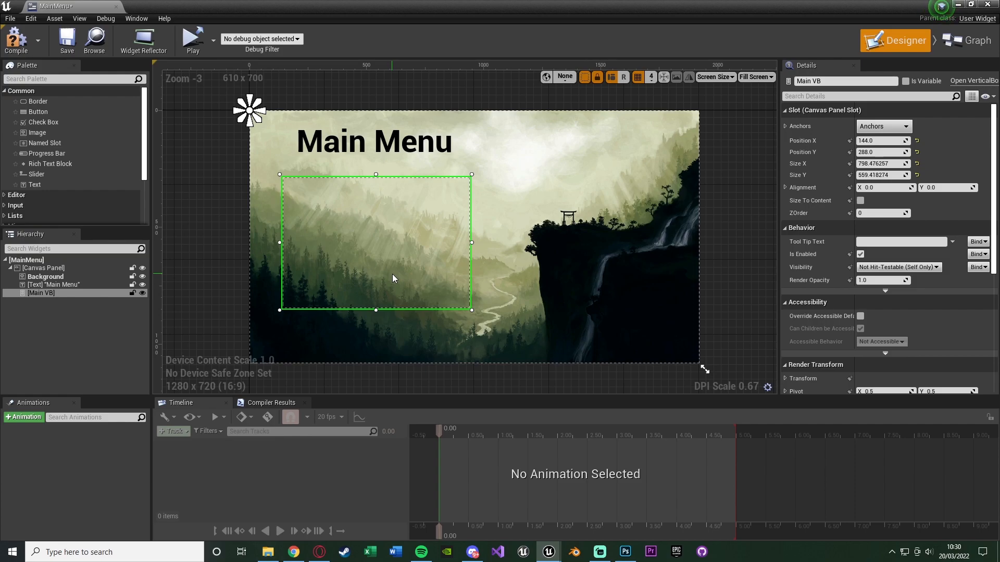
- Find the Button widget in the palette and add one inside Main VB
click(88, 78)
text(b)
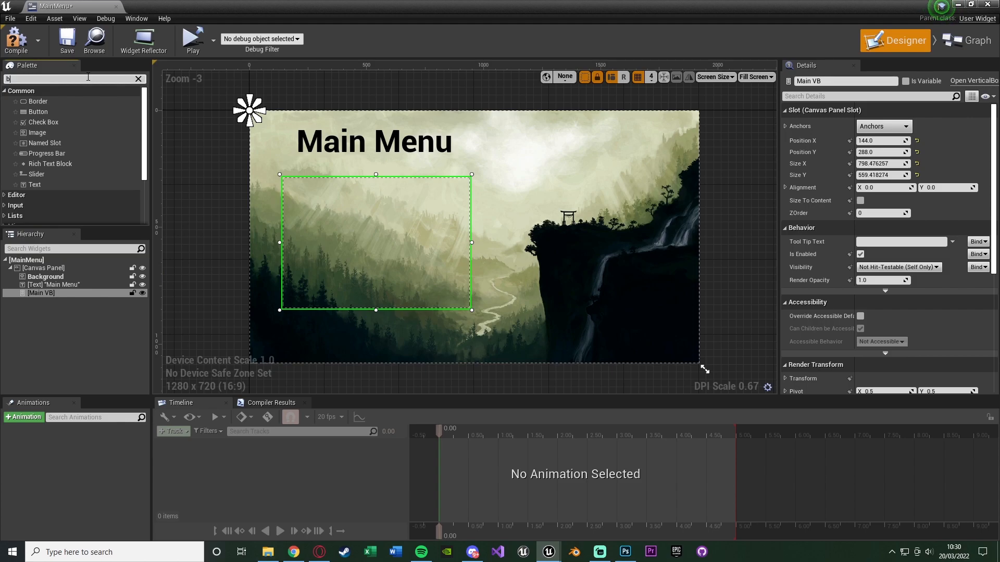
text(utt)
drag(58, 101, 77, 292)
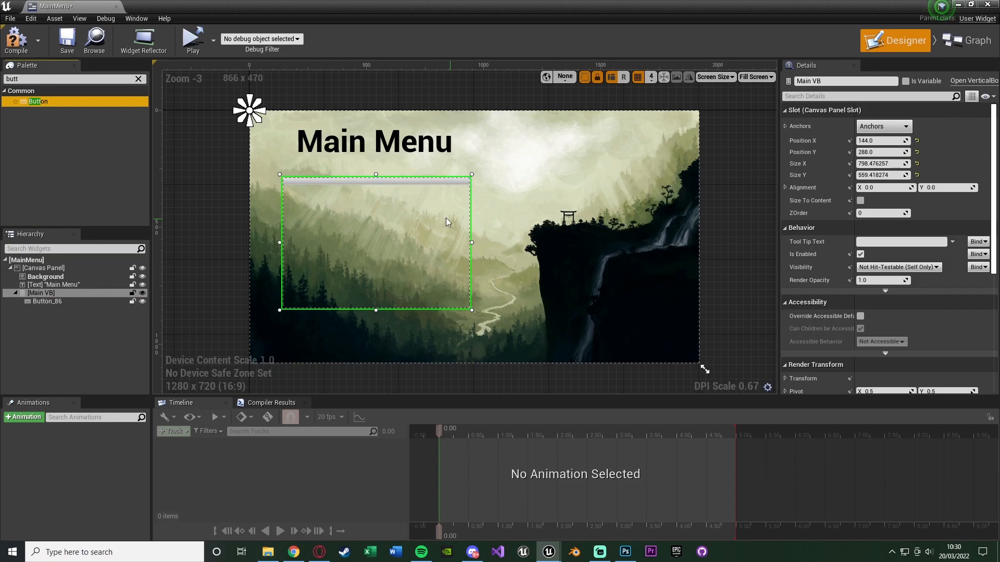
click(138, 79)
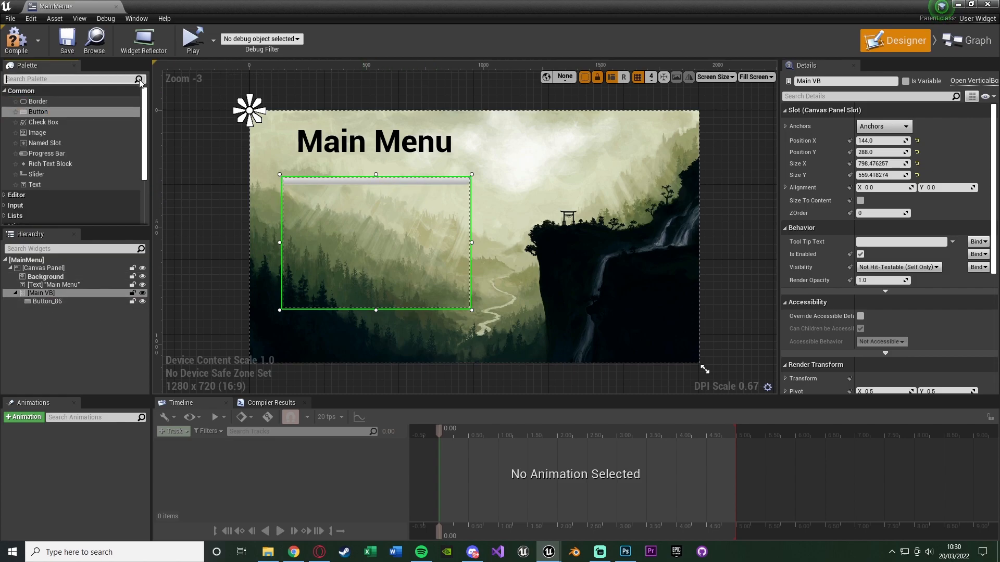
- Set the new button's slot size to Fill and rename it Start Button
click(79, 301)
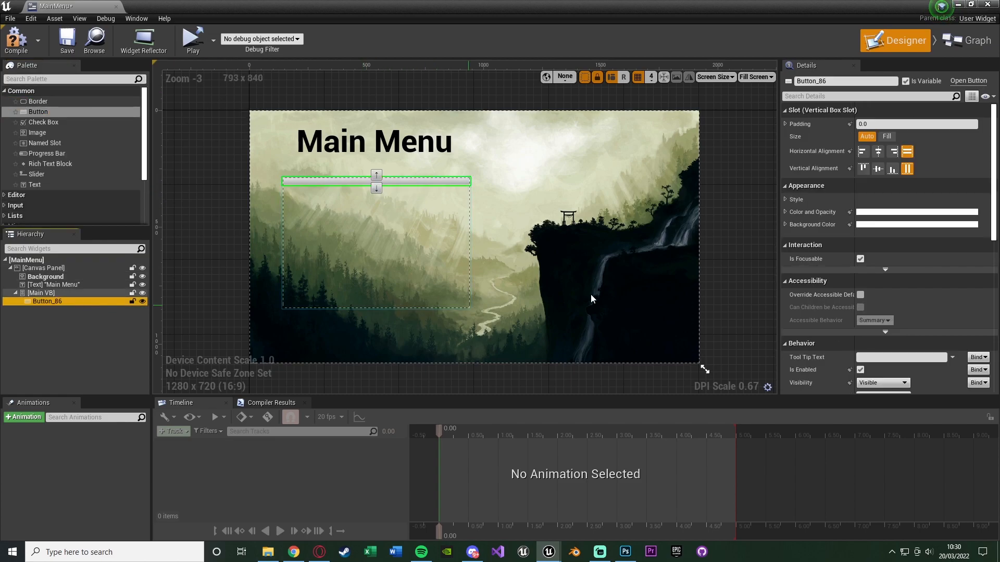
click(885, 136)
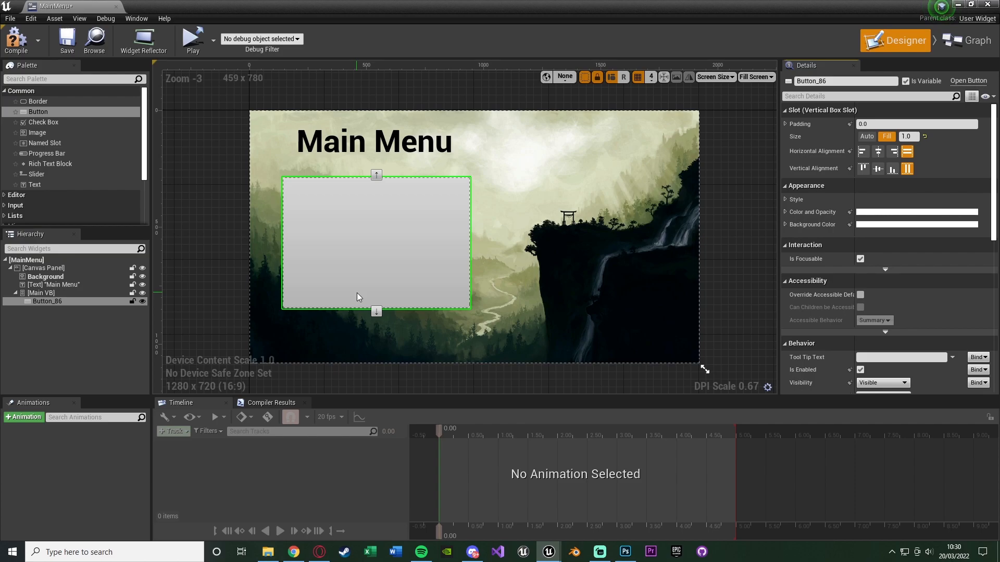
click(824, 82)
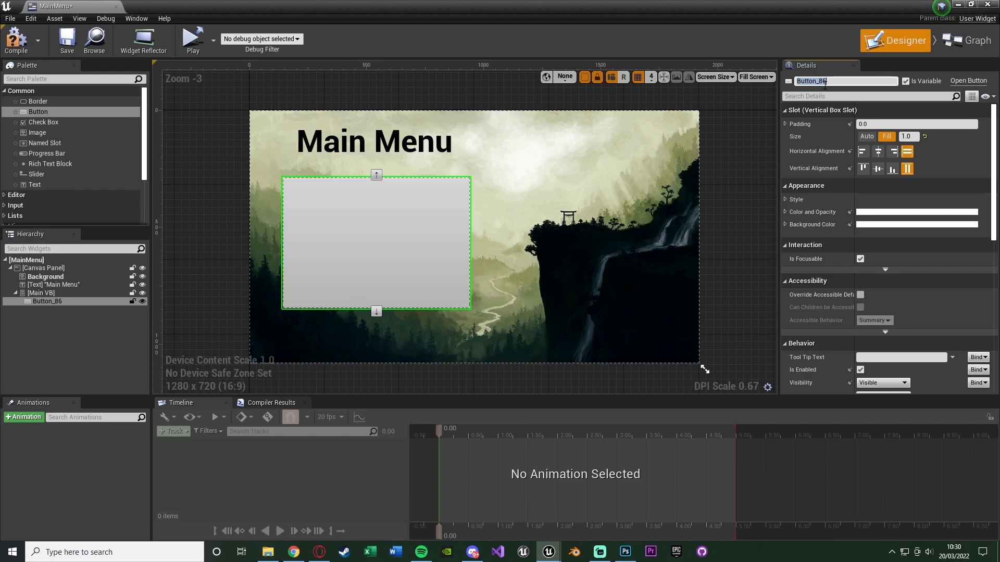
text(Start Butt)
key(Return)
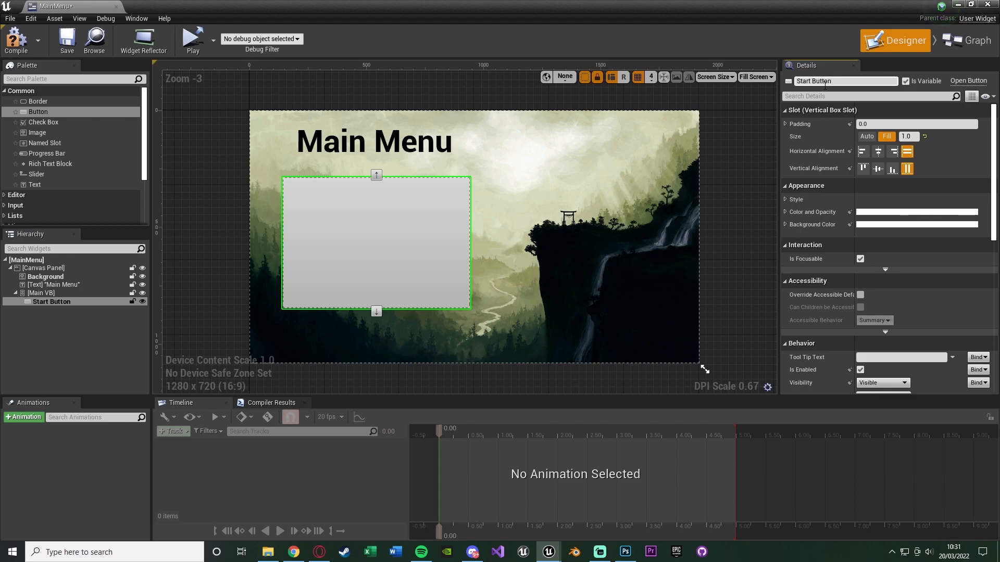
- Add a Text widget inside Start Button and set its displayed text to "Start"
drag(39, 184, 70, 302)
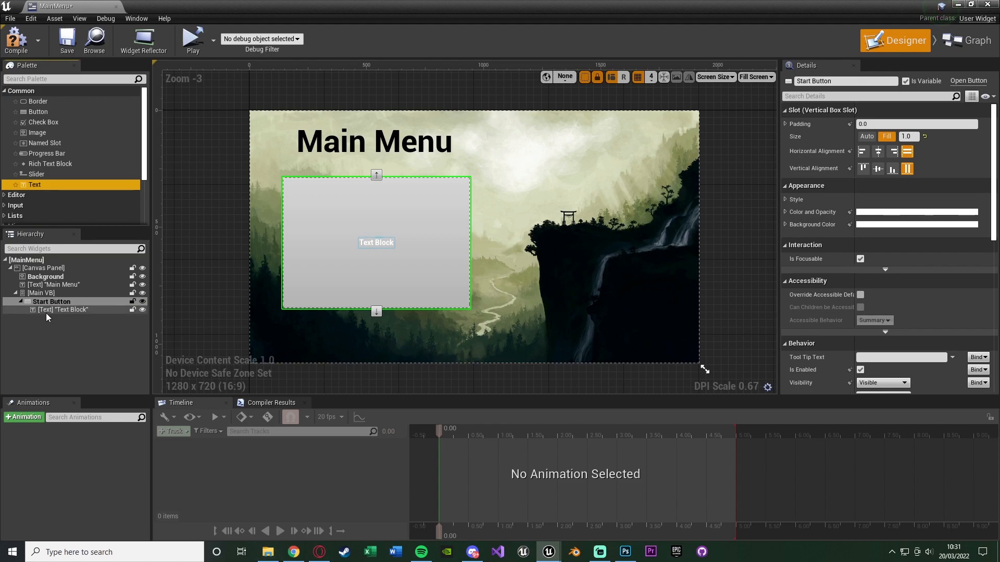
click(61, 310)
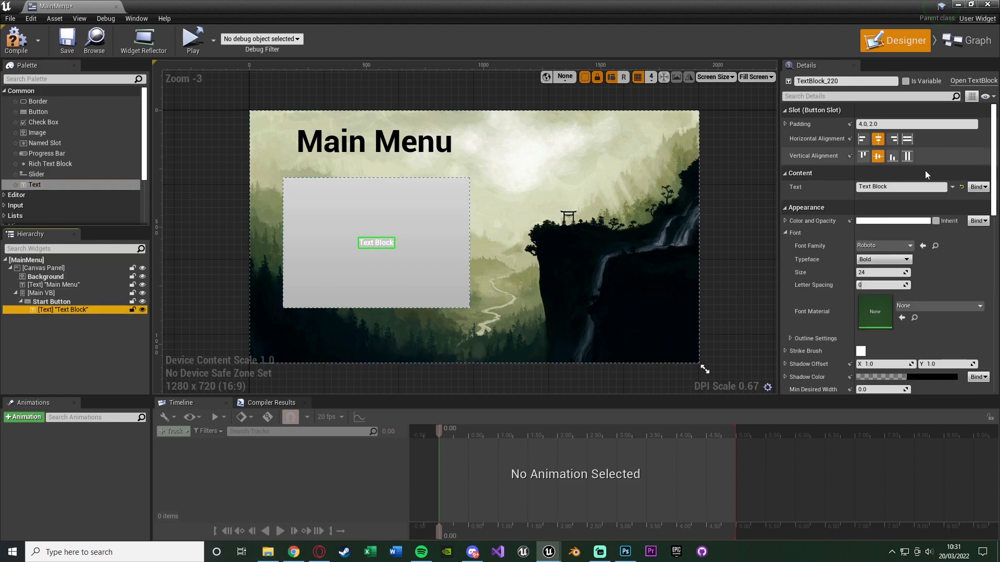
click(904, 189)
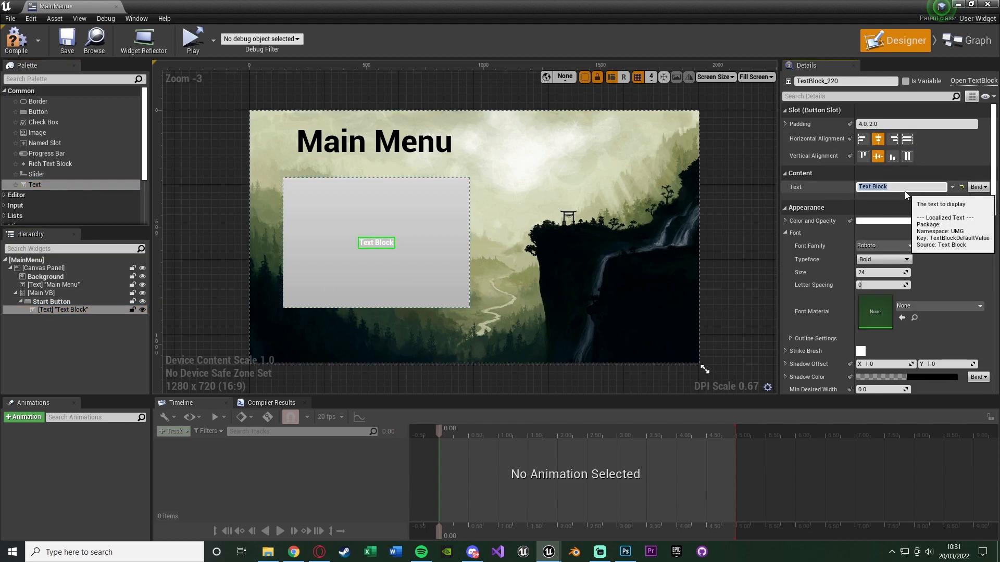
text(Start)
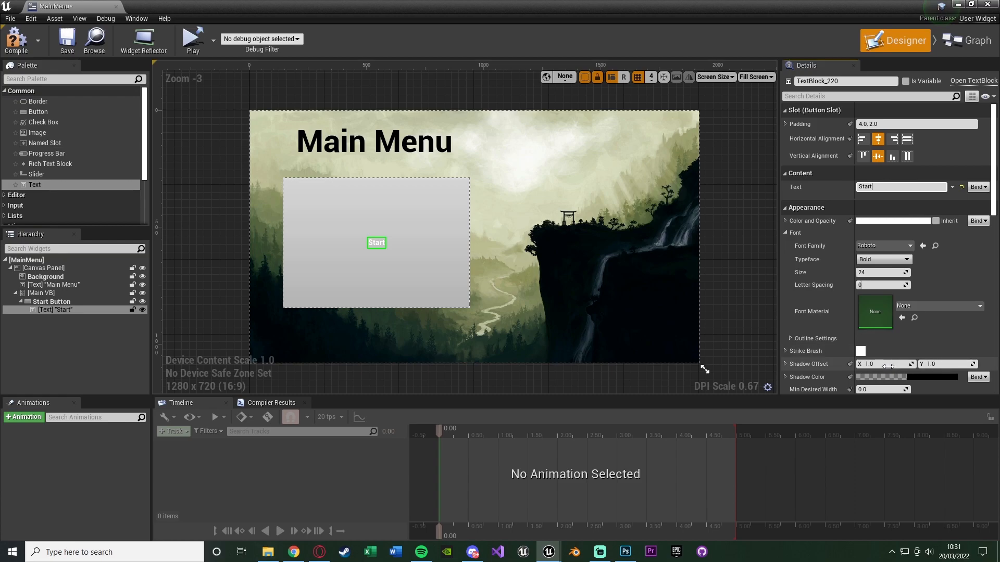
- Set the colour of the "Start" text to black
click(871, 223)
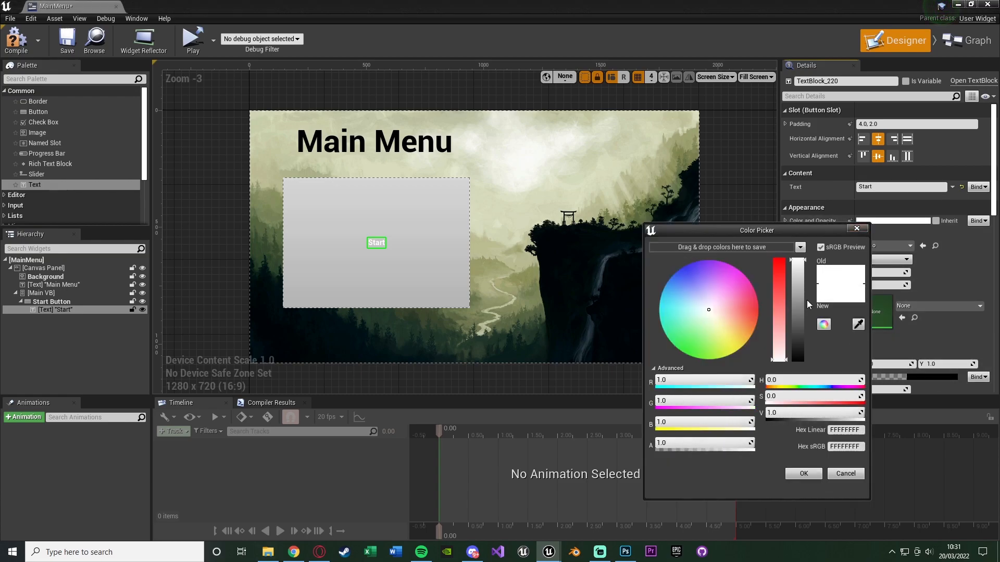
drag(800, 298, 808, 395)
click(804, 472)
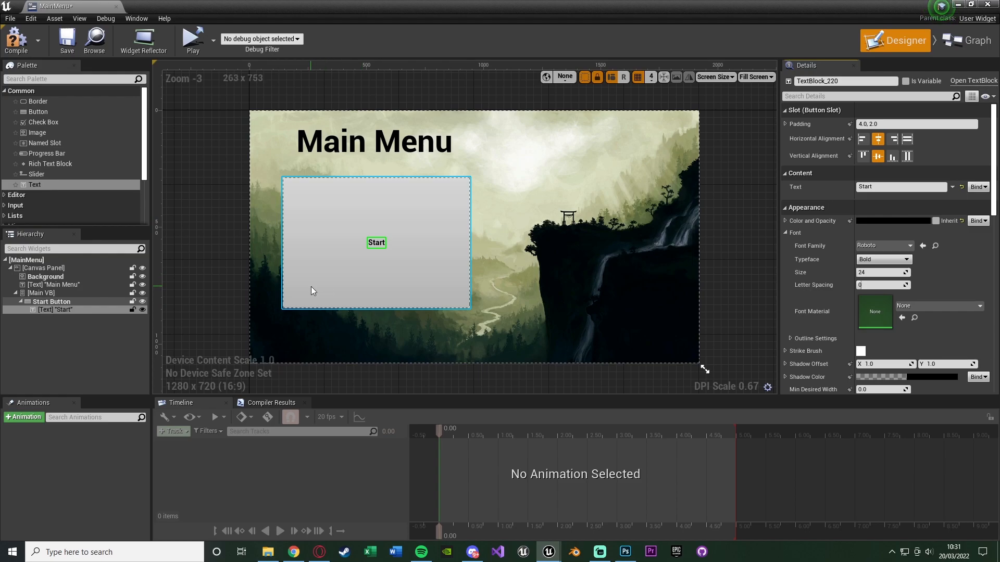
- Copy Start Button with its text, paste it into Main VB, and rename the copy Options Button
click(86, 302)
ctrl+click(86, 312)
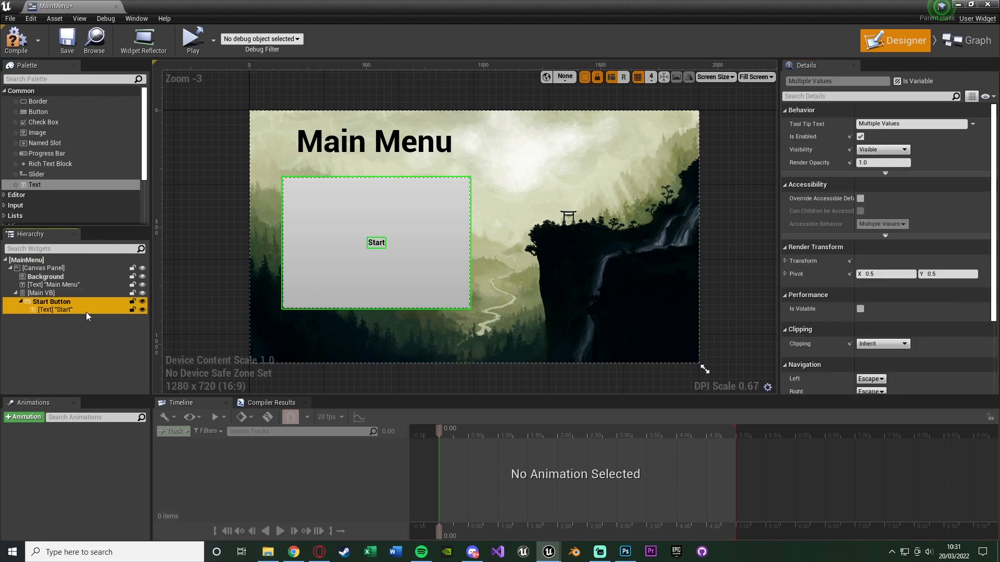
click(49, 293)
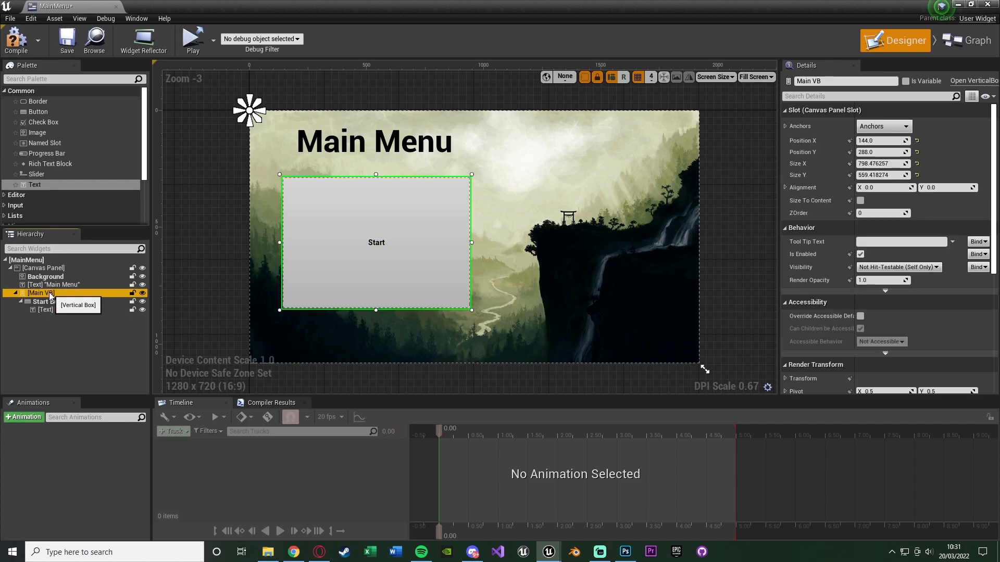
key(ctrl+v)
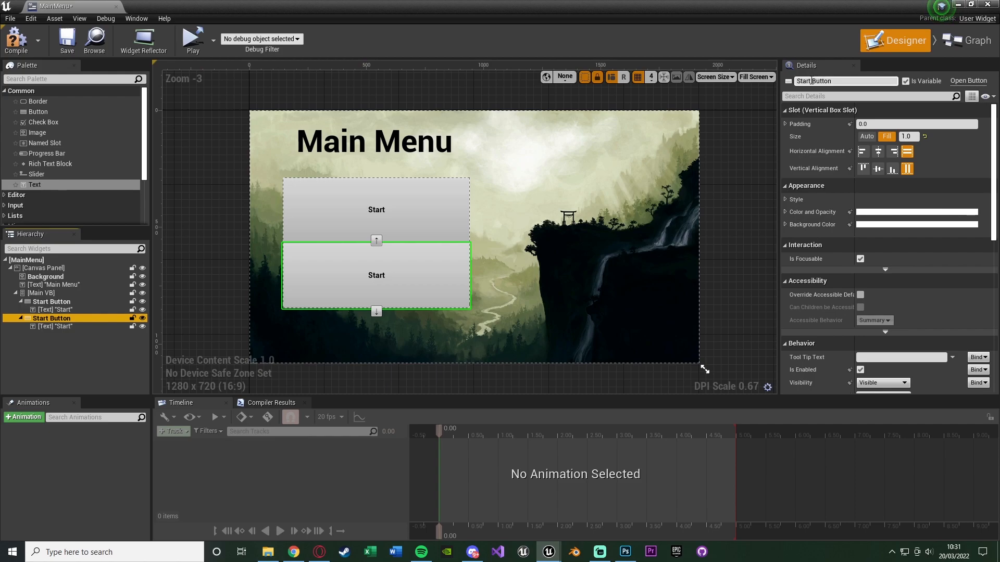
double_click(810, 81)
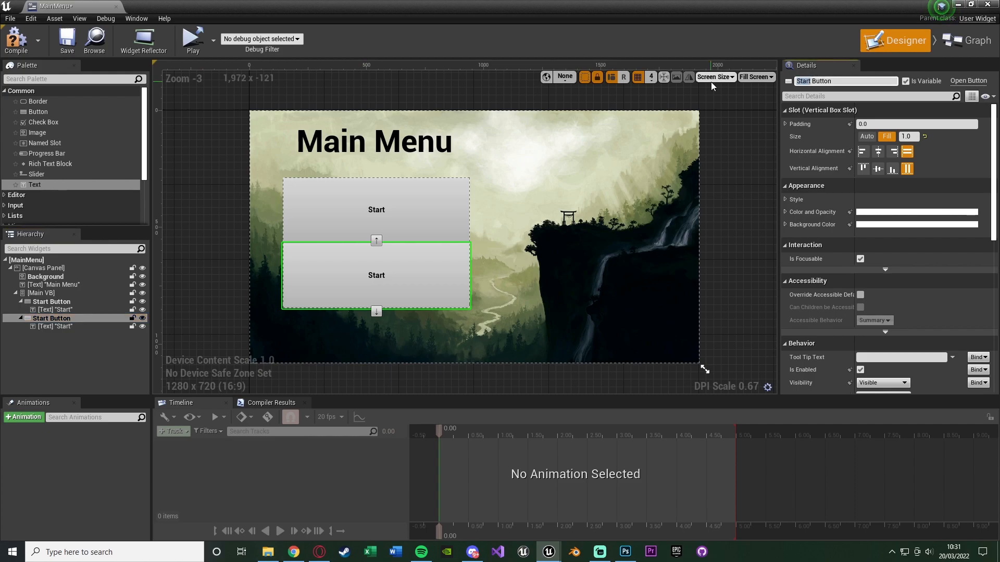
text(Options)
key(Return)
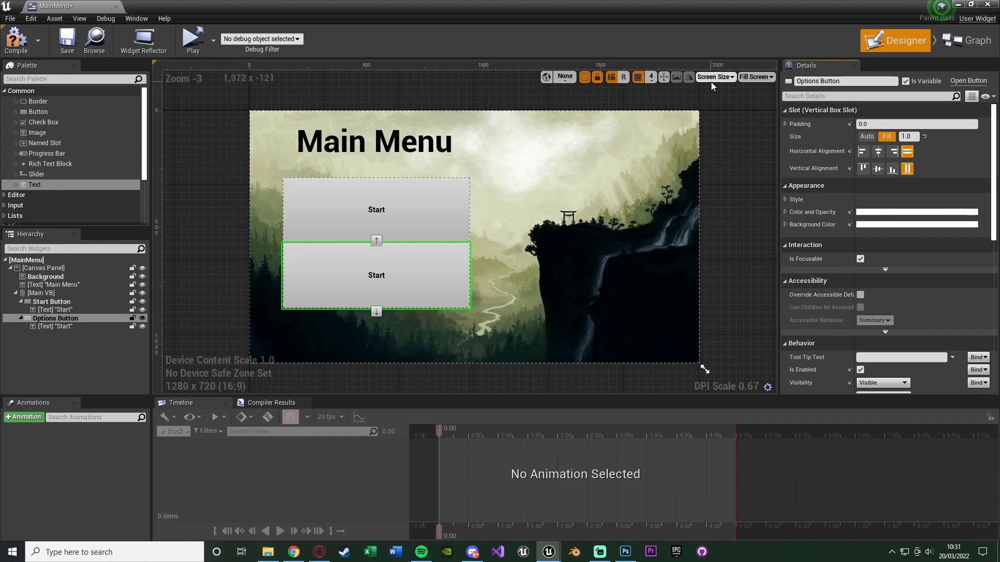
- Set the displayed text inside Options Button to "Options"
click(376, 275)
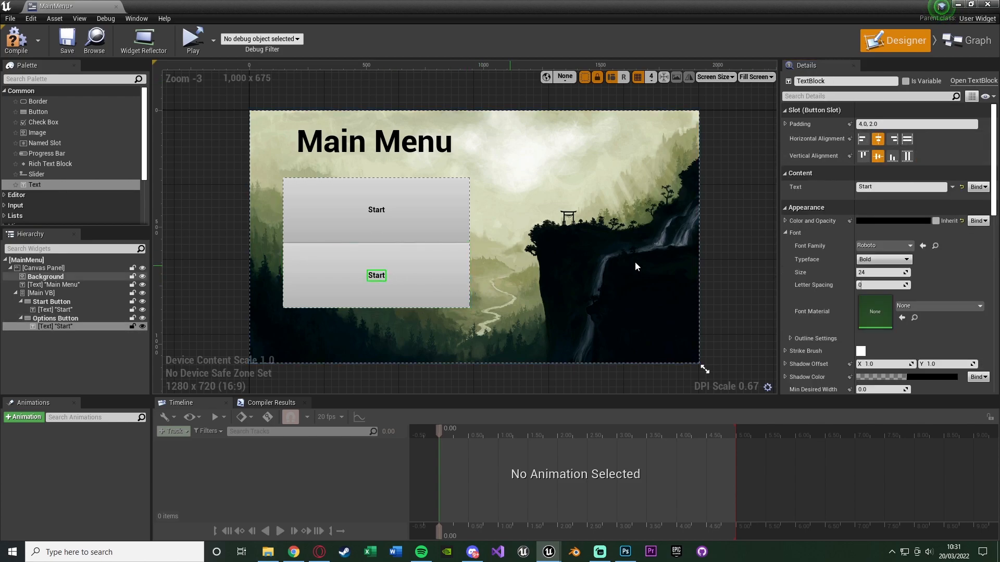
click(886, 188)
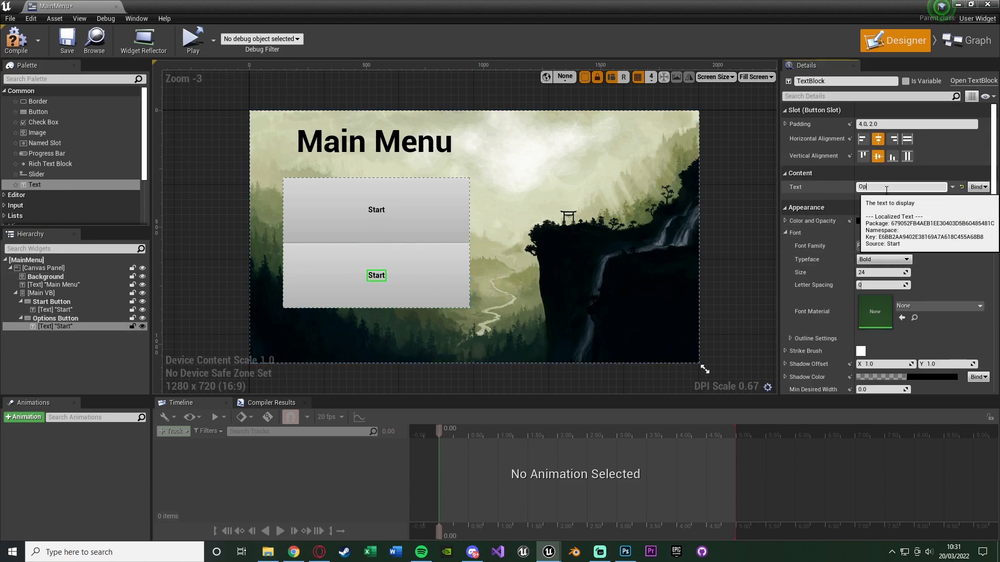
key(Return)
- Paste another copy of Start Button into Main VB and rename it Credits Button
click(55, 293)
key(ctrl+v)
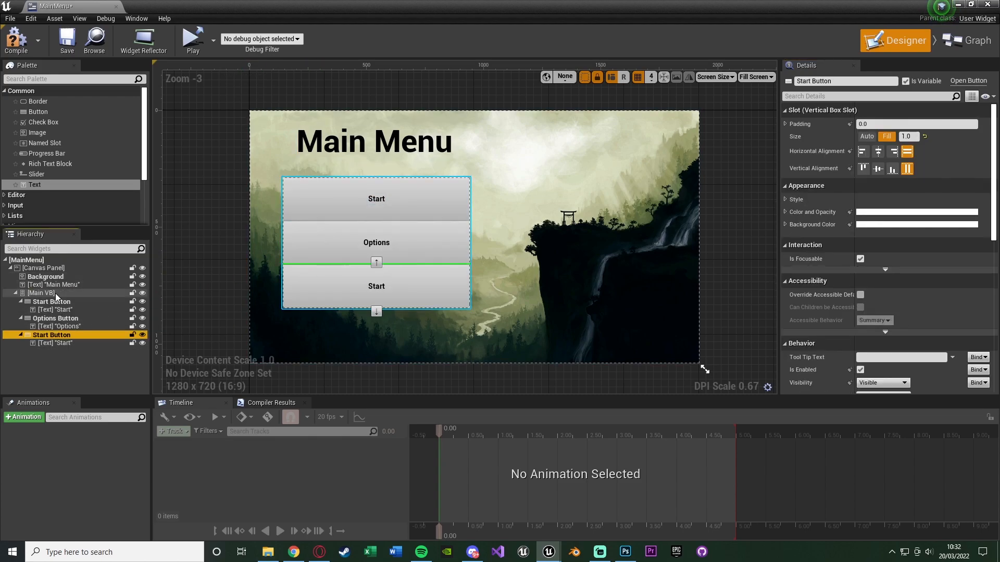
double_click(806, 81)
text(Cr)
text(edits)
key(Return)
- Set the displayed text inside Credits Button to "Credits"
click(378, 286)
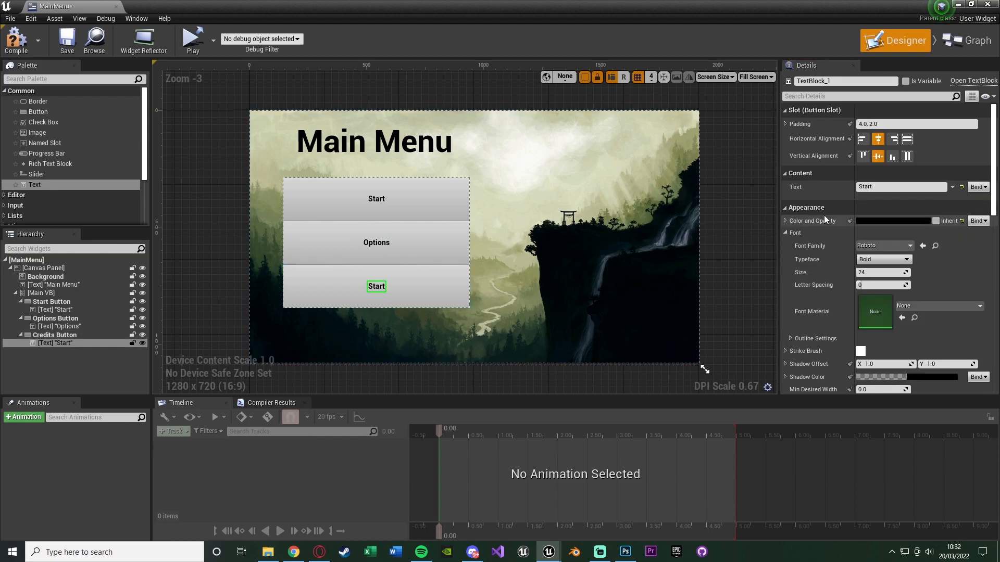
click(894, 188)
text(Credits)
key(Return)
- Paste a further copy of Start Button into Main VB and rename it Quit Button
click(57, 295)
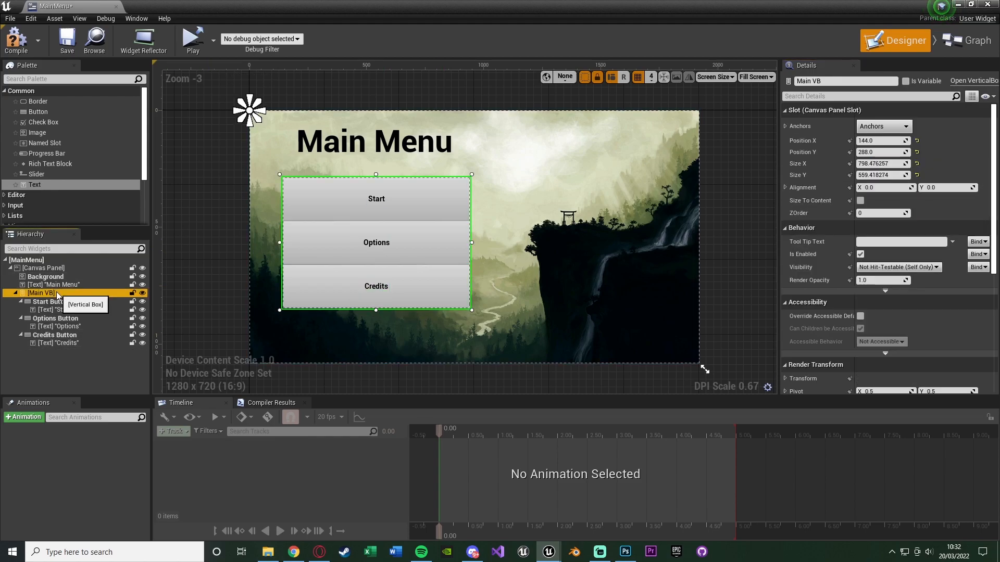
key(ctrl+v)
drag(809, 81, 732, 87)
key(BackSpace)
text(Qui)
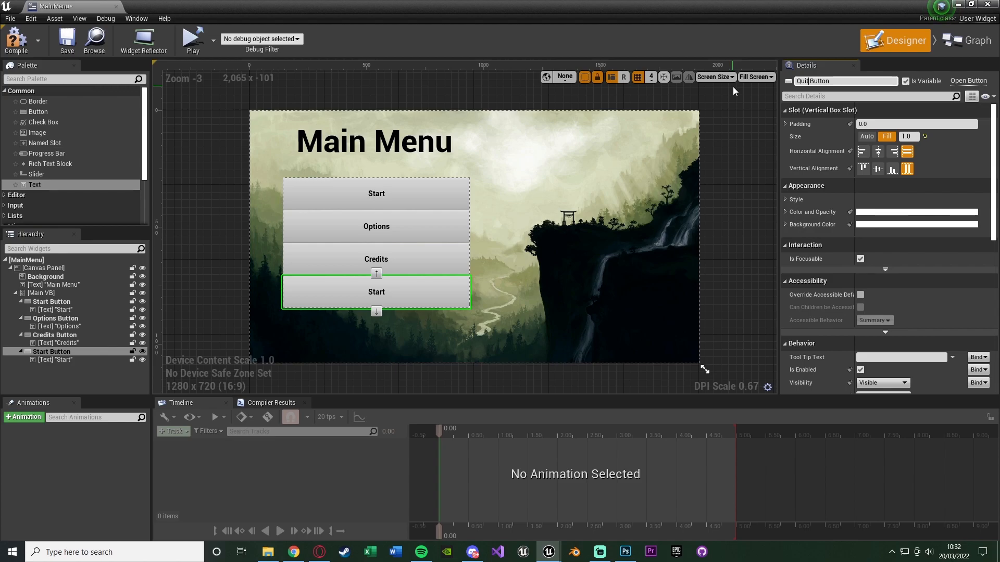
key(Return)
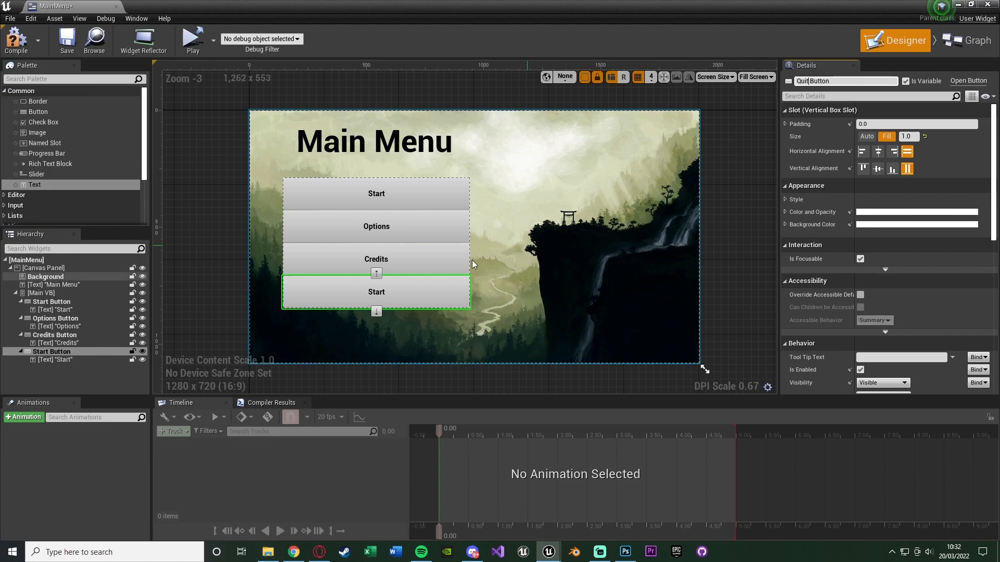
- Set the displayed text inside Quit Button to "Quit"
click(55, 359)
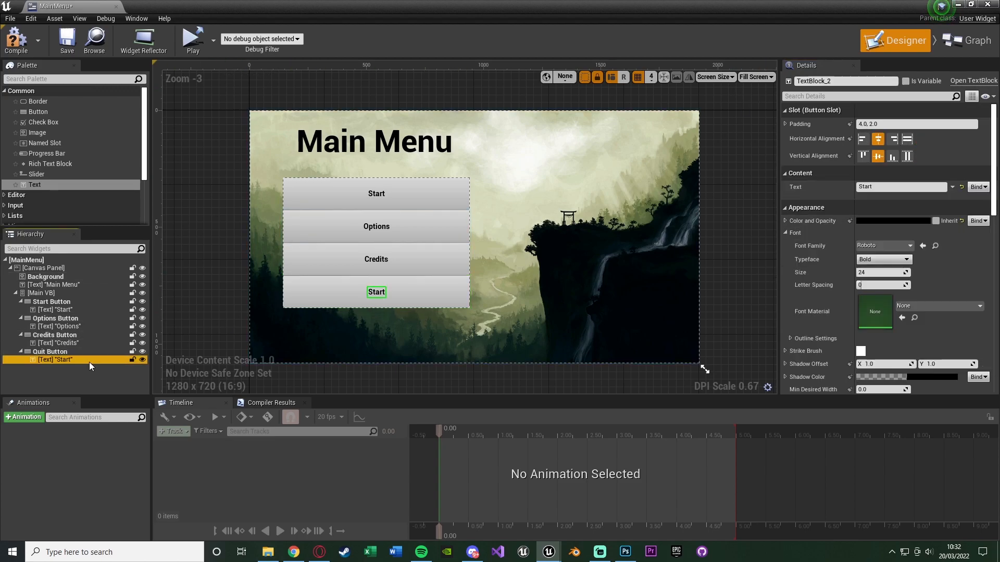
click(899, 187)
double_click(898, 186)
key(Return)
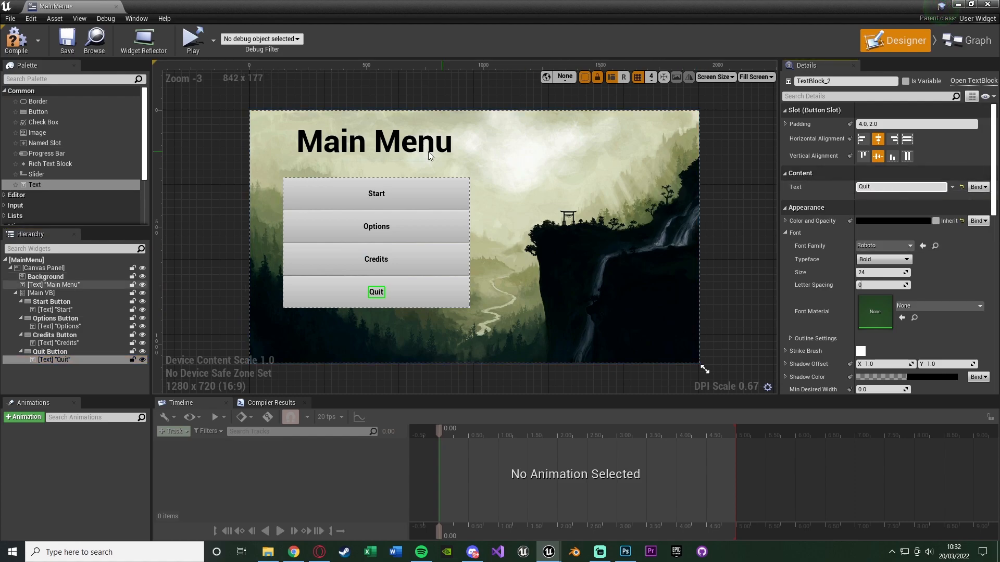
click(199, 335)
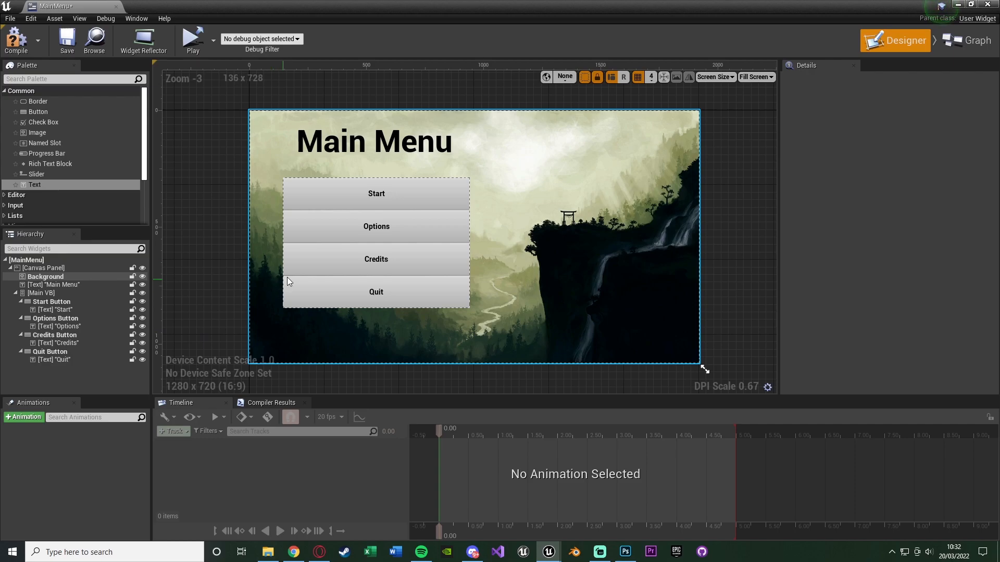
- Find the Spacer widget and add one to Main VB between Start Button and Options Button
click(93, 78)
text(s)
drag(94, 101, 54, 315)
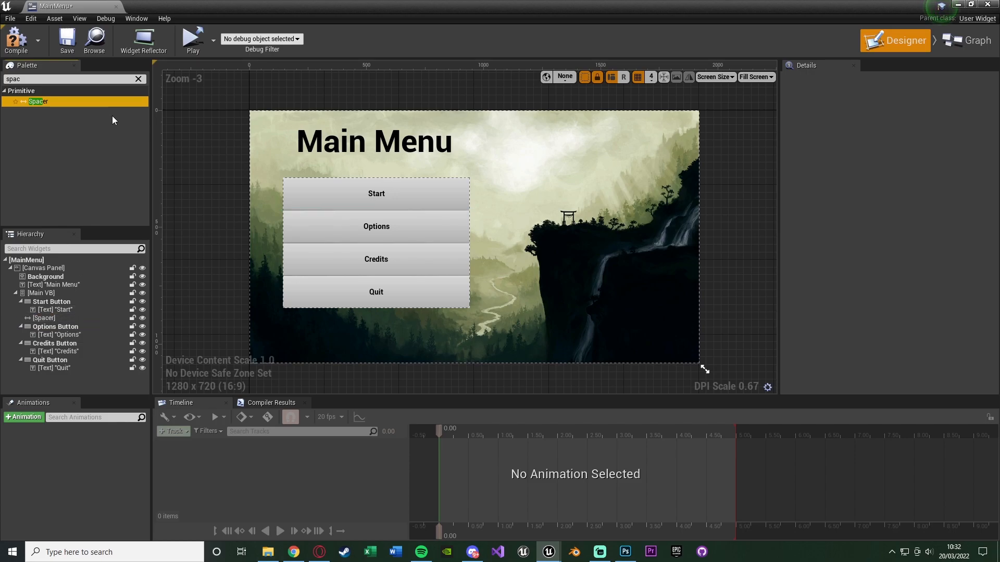
click(139, 79)
- Set the spacer's Y size to 50
click(72, 317)
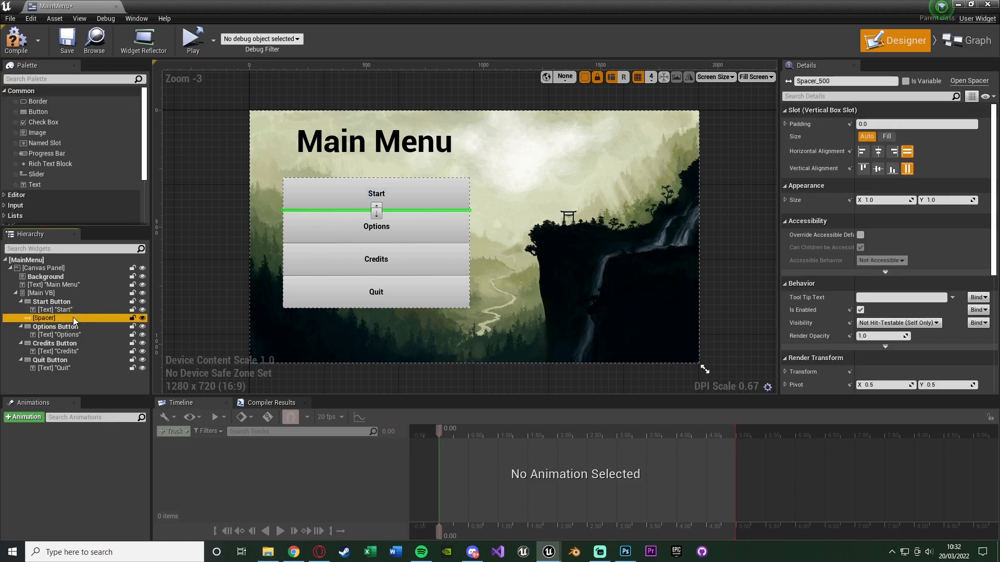
mouse_move(929, 200)
mouse_down()
mouse_move(952, 201)
mouse_move(930, 200)
mouse_up()
click(930, 201)
text(50)
key(Return)
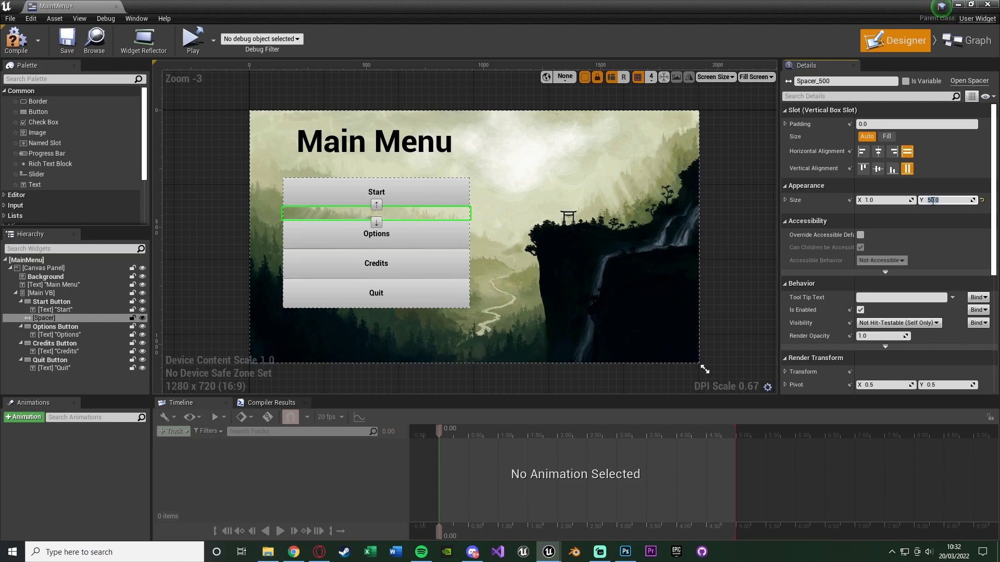
click(234, 226)
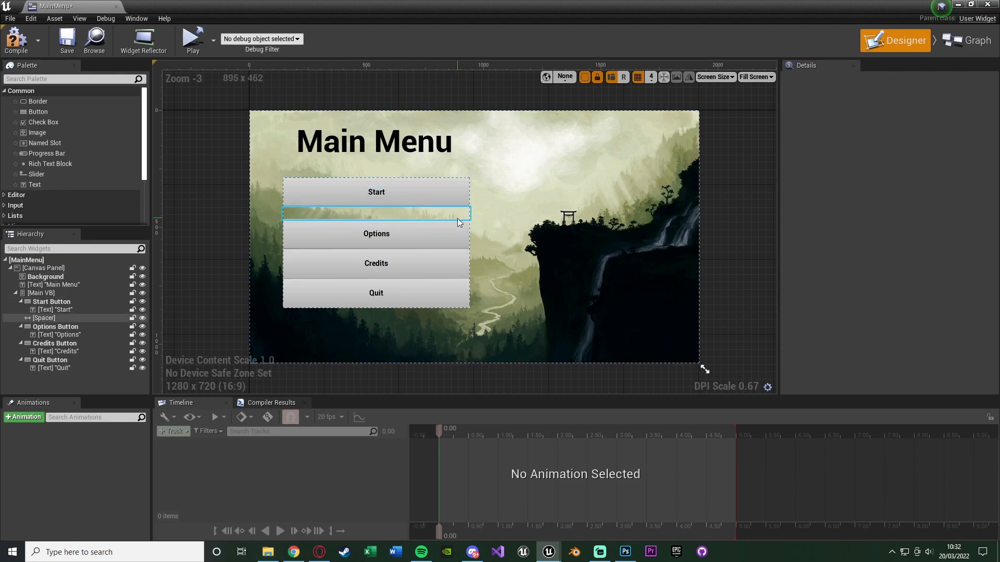
- Copy the spacer into Main VB twice, placing one copy between Options and Credits buttons and one between Credits and Quit buttons
click(86, 318)
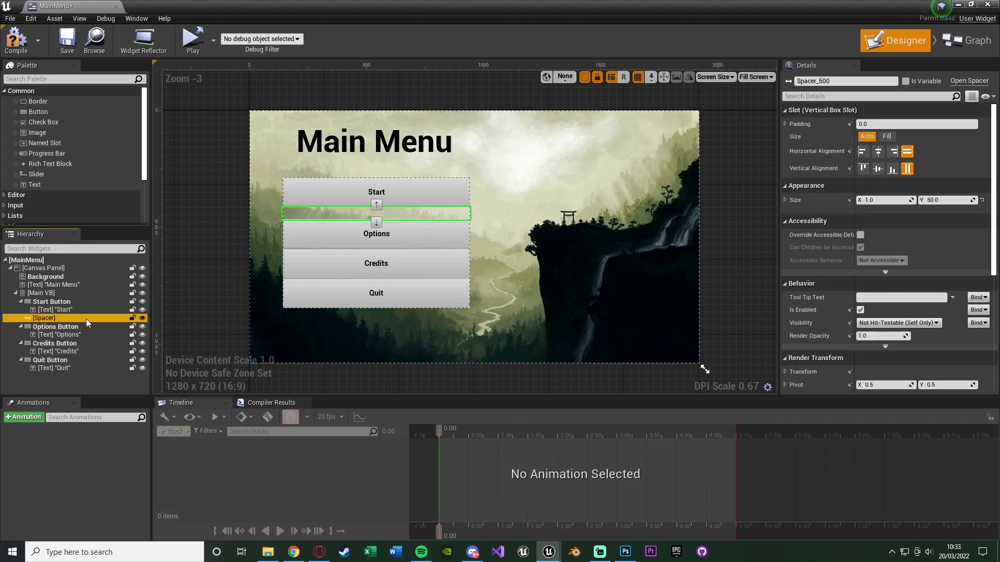
click(66, 298)
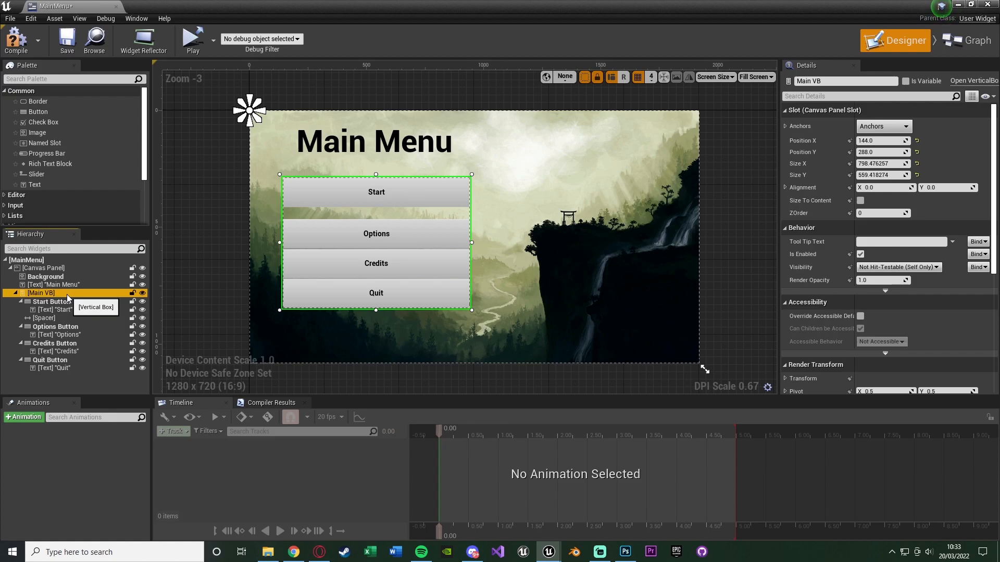
key(ctrl+v)
key(ctrl+v)
mouse_move(44, 375)
mouse_down()
mouse_move(60, 337)
mouse_move(57, 388)
mouse_move(56, 371)
mouse_up()
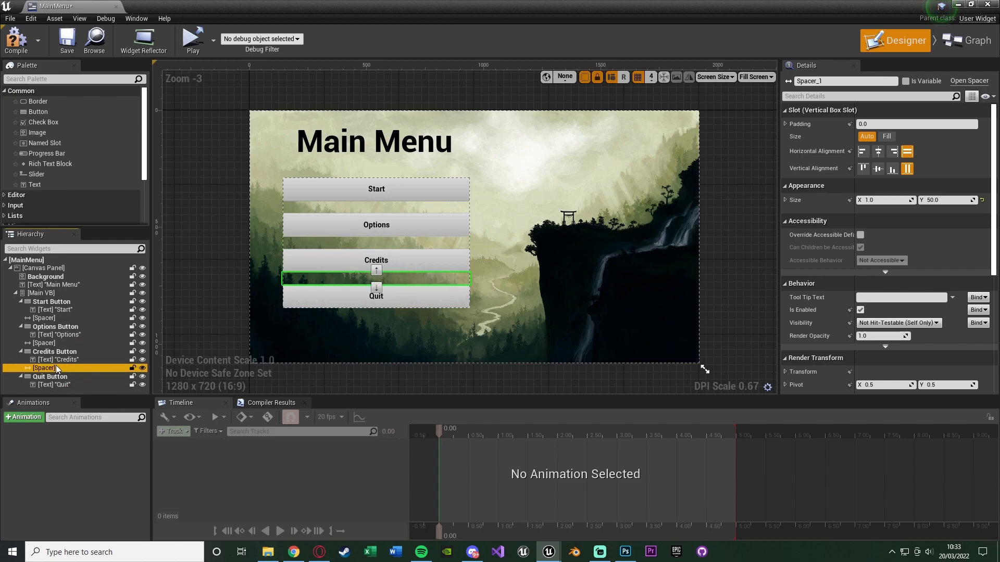
click(226, 308)
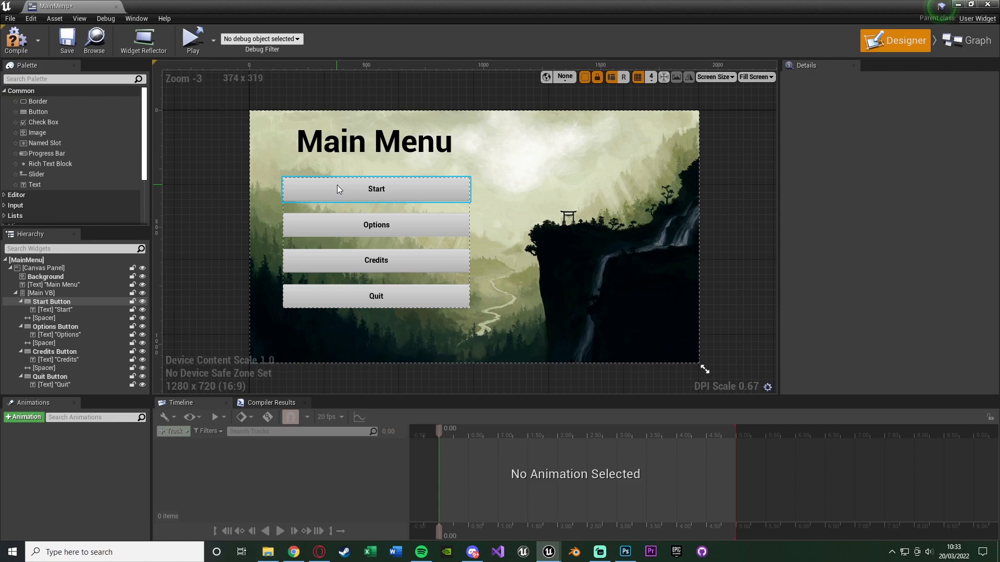
- Enlarge Main VB to about 827 by 697 and move its anchor to the middle of the button stack
click(88, 293)
drag(377, 312, 383, 342)
drag(471, 259, 478, 259)
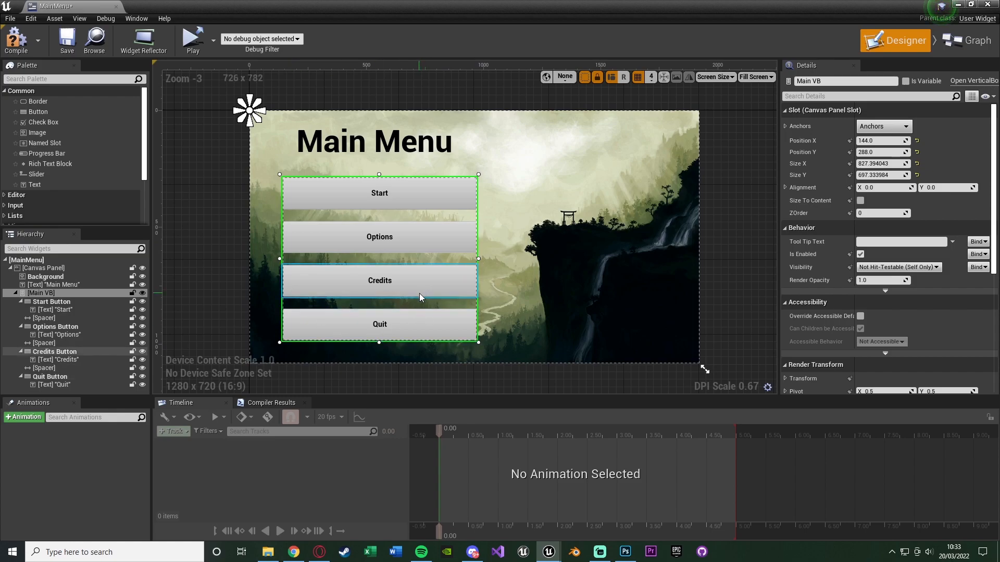
drag(256, 118, 384, 269)
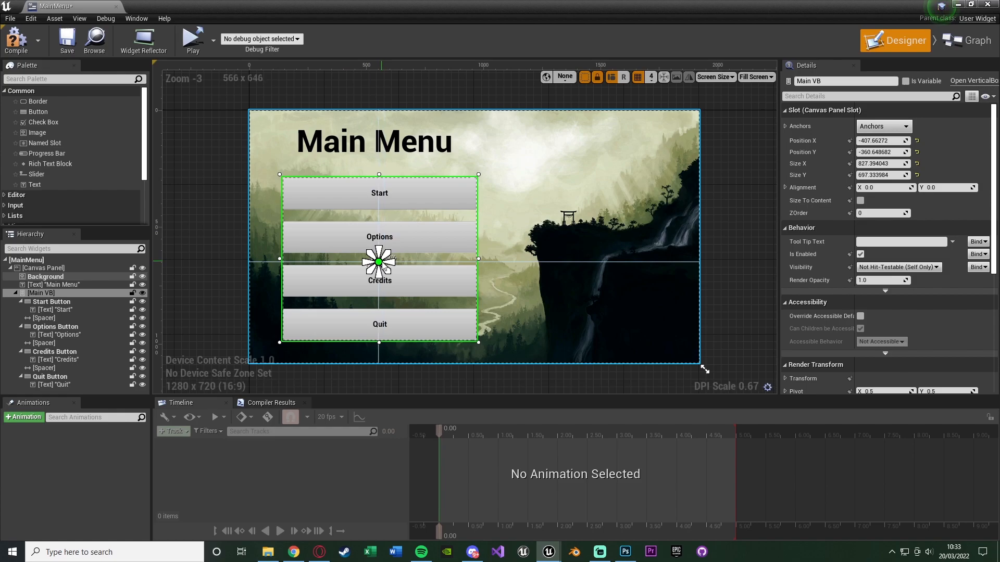
click(192, 253)
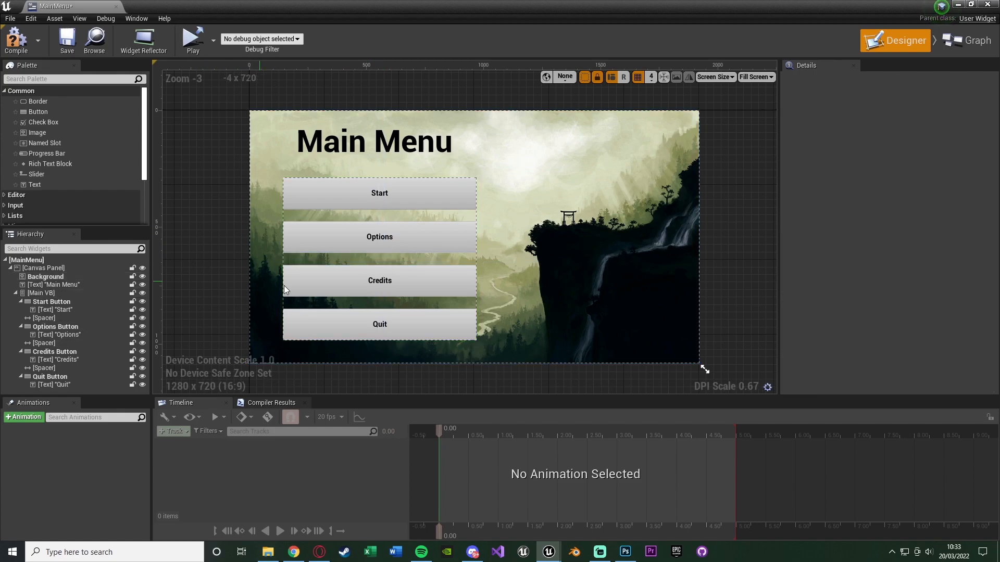
- Shift the Main Menu title slightly right to centre it above the buttons and move its anchor to the title's centre
click(394, 136)
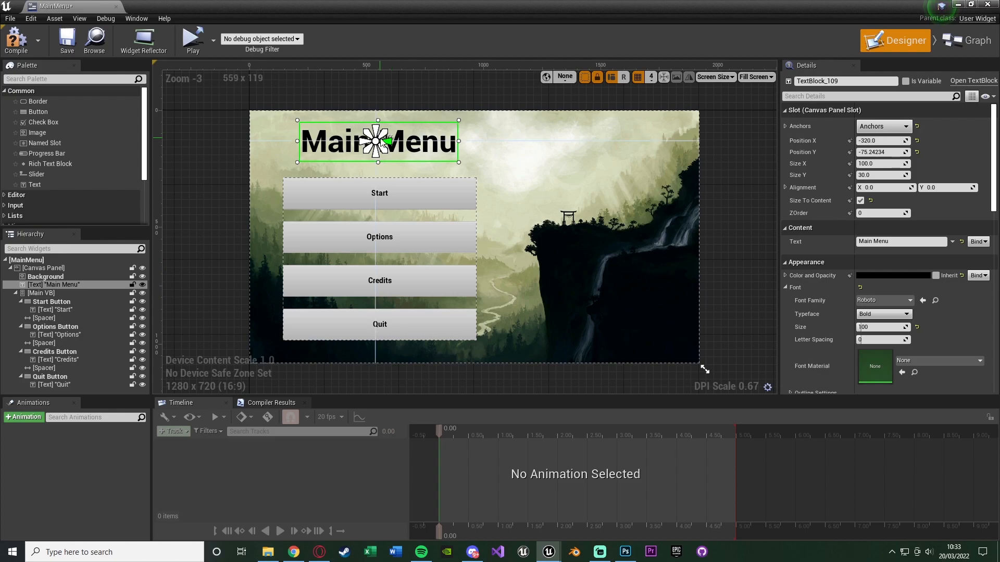
drag(384, 140, 389, 140)
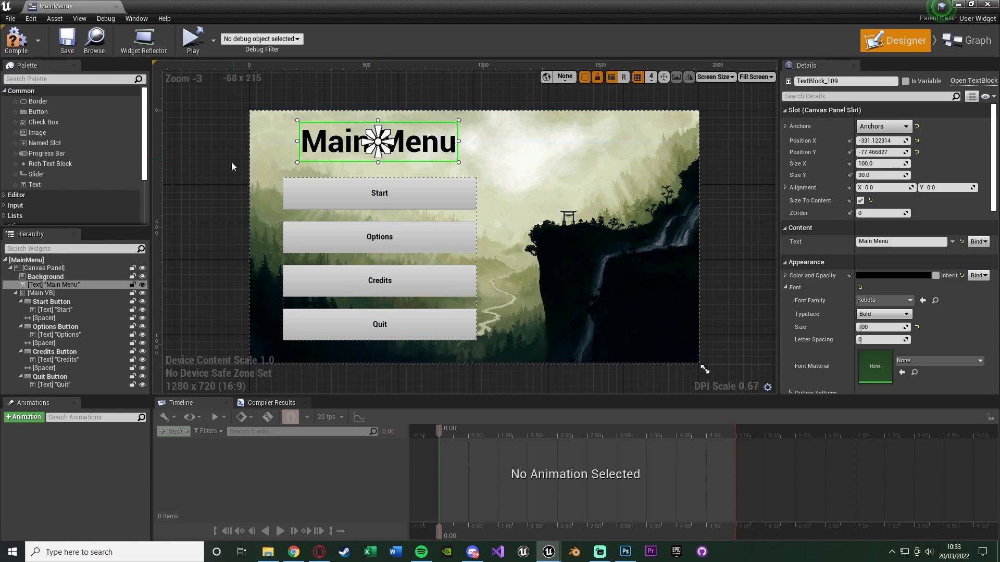
click(234, 162)
- Compile and save the MainMenu widget
click(15, 35)
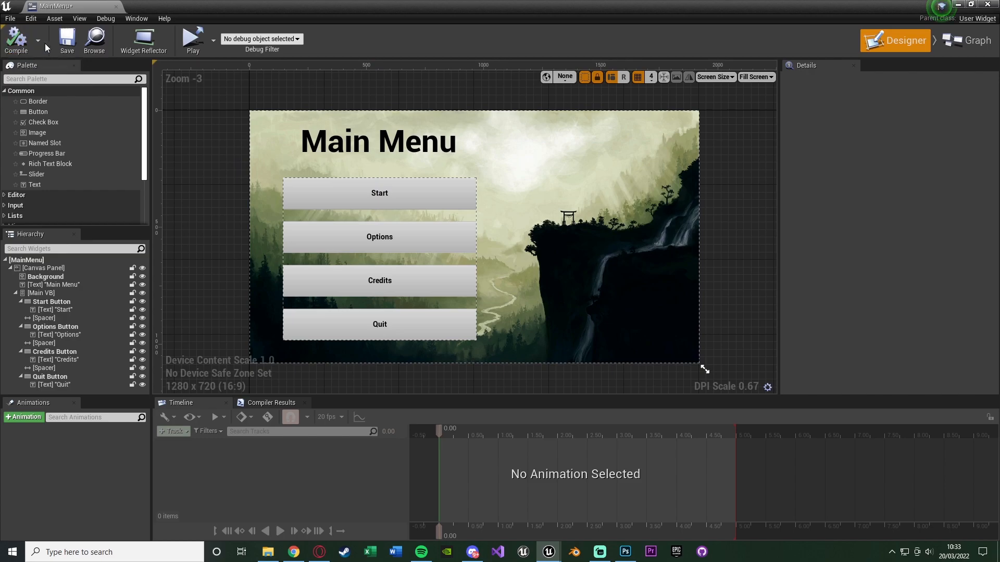
click(66, 39)
- Examine the Normal and Pressed style settings of Start Button
click(459, 202)
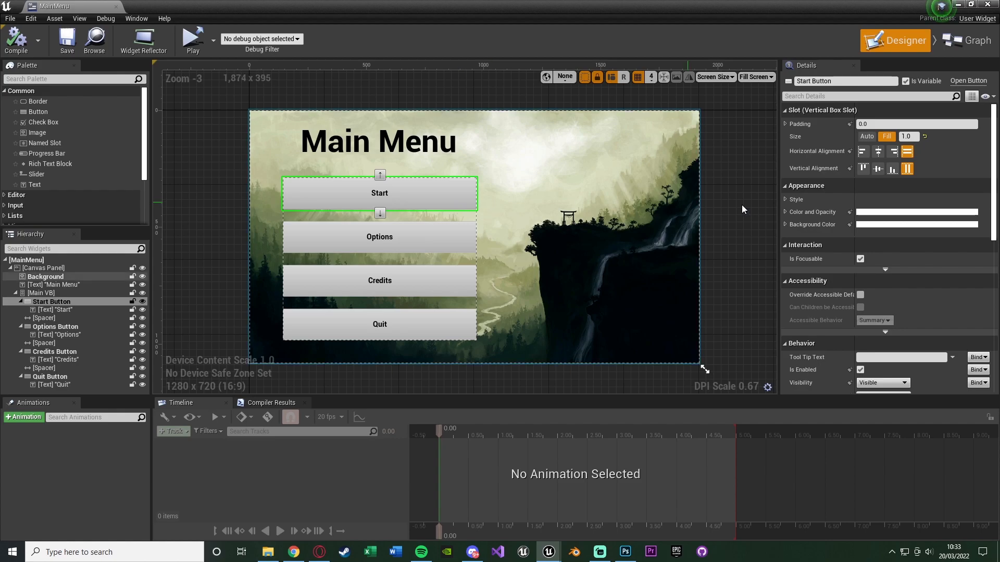
click(785, 200)
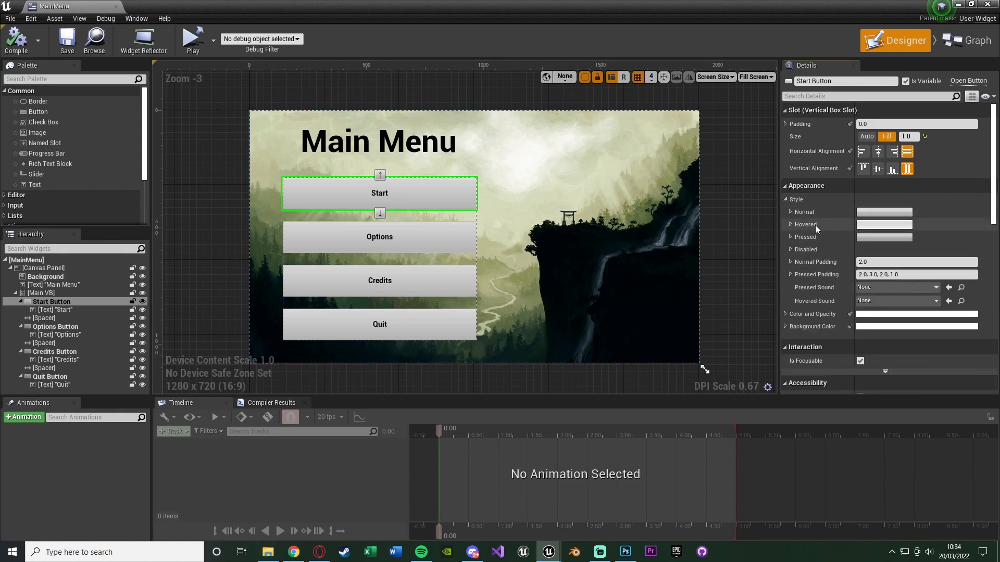
click(790, 211)
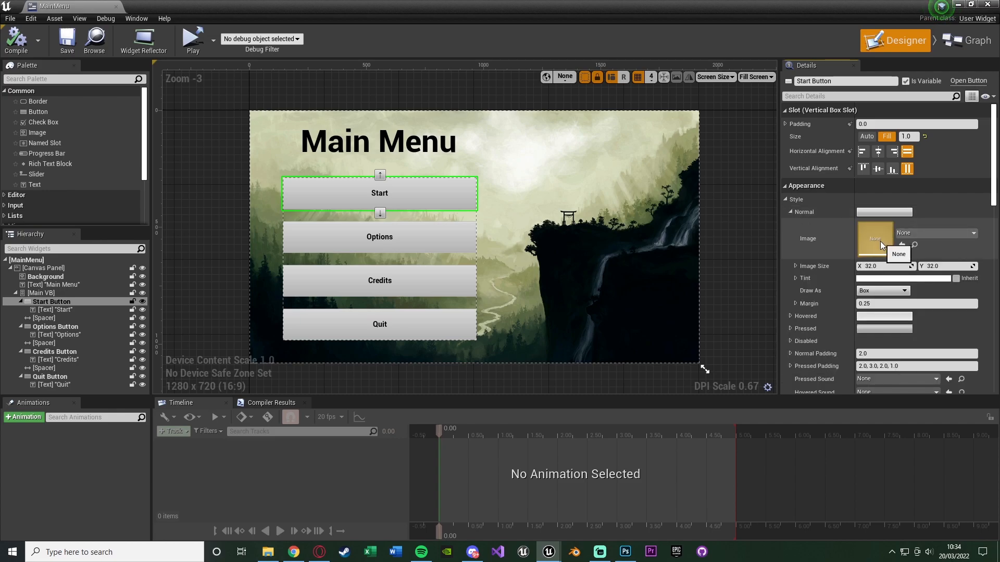
click(789, 211)
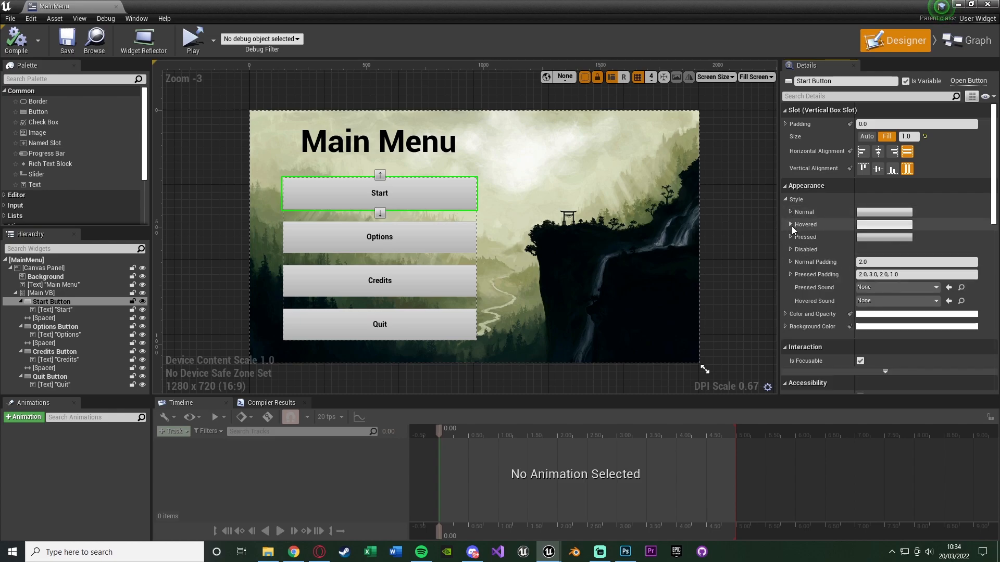
click(789, 237)
click(790, 237)
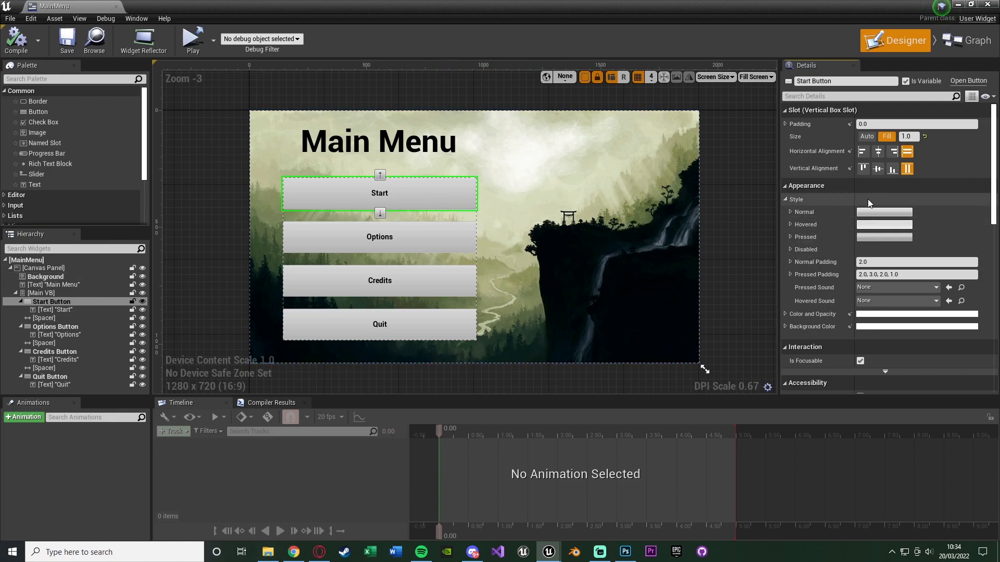
- Try a different background colour for Start Button, then discard it
click(872, 327)
drag(705, 367, 763, 370)
click(846, 514)
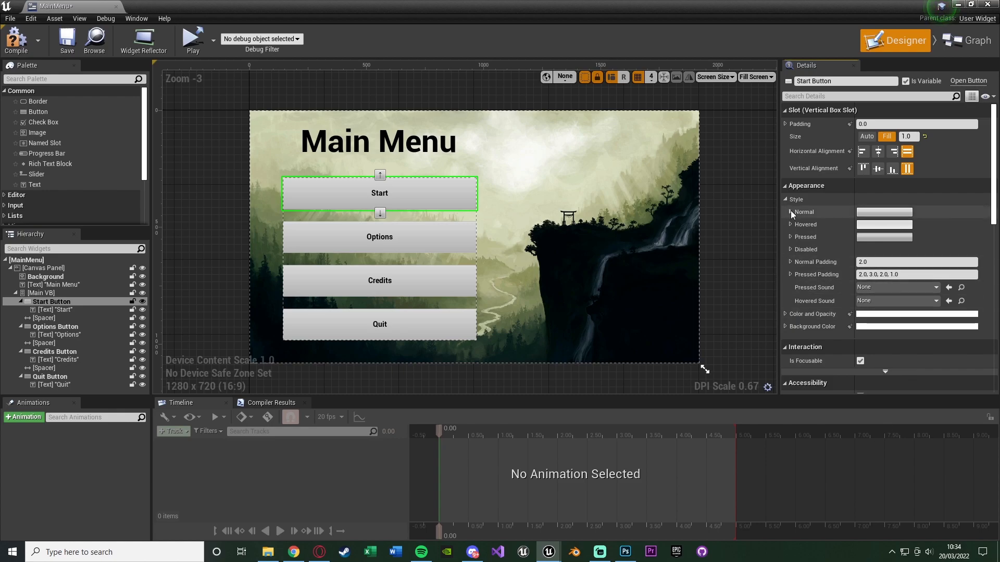
- Try a different tint for Start Button's Normal style, then discard it
click(790, 212)
click(883, 279)
drag(761, 382, 731, 390)
click(854, 513)
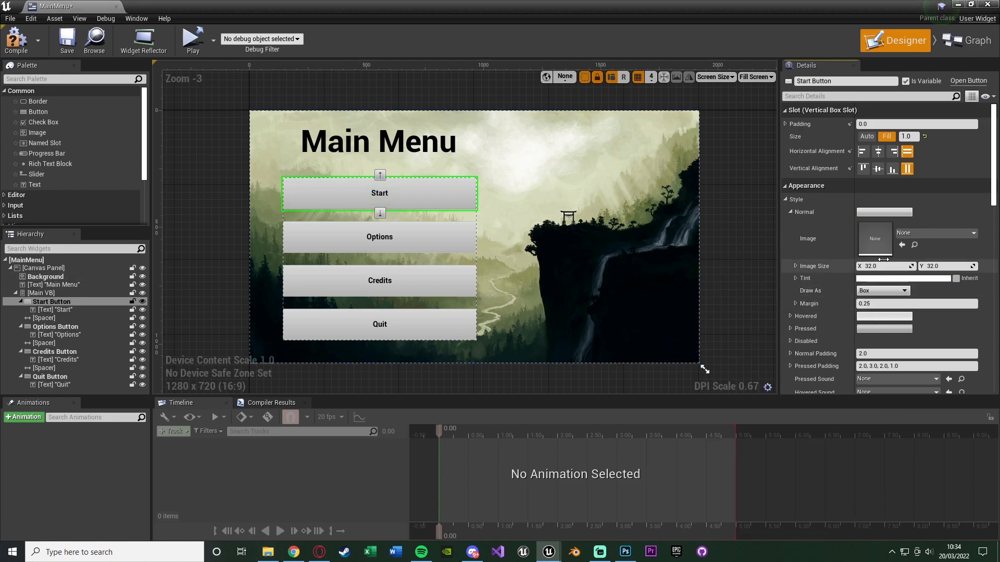
click(789, 212)
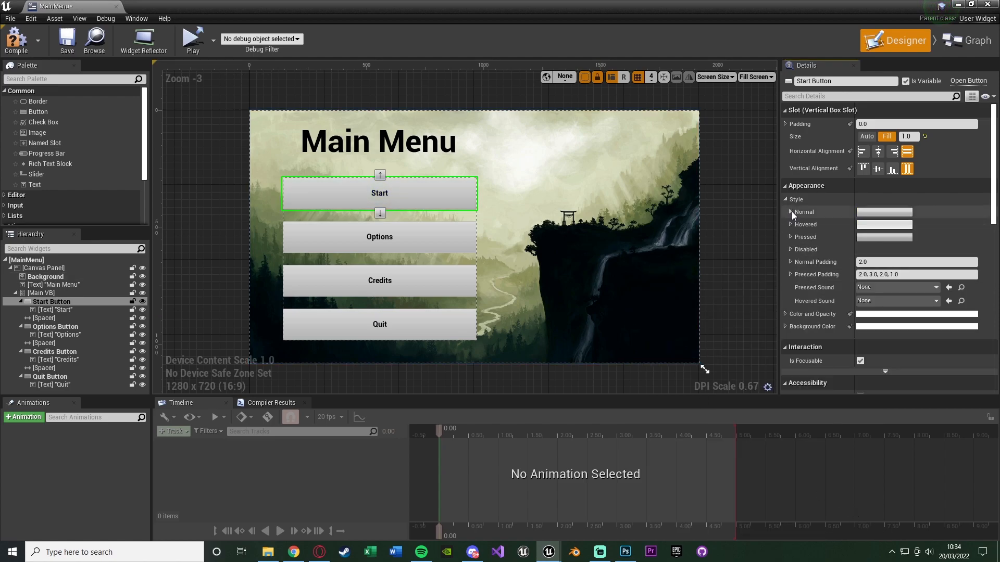
- Recompile and save the MainMenu widget, leaving no widget selected
click(16, 39)
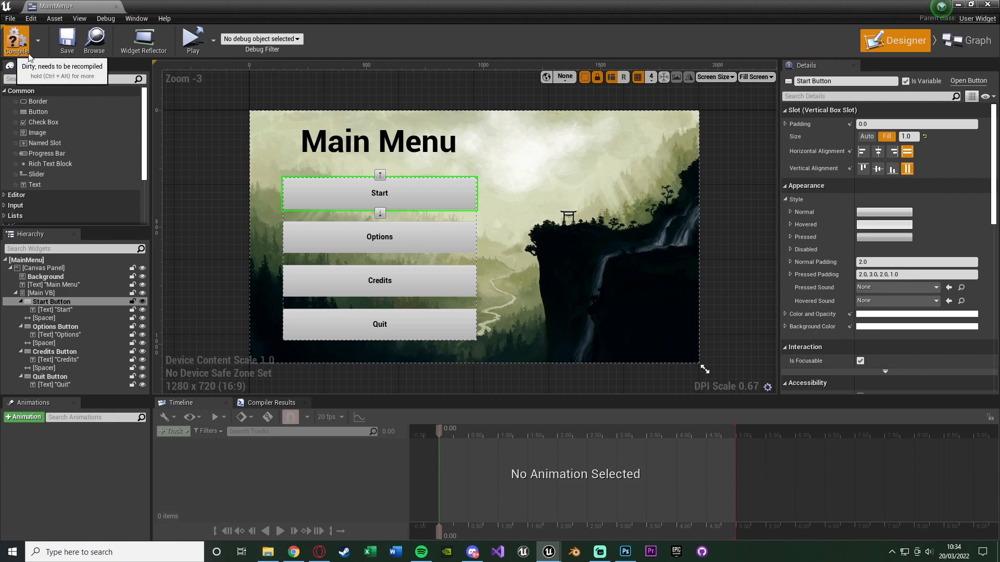
click(67, 39)
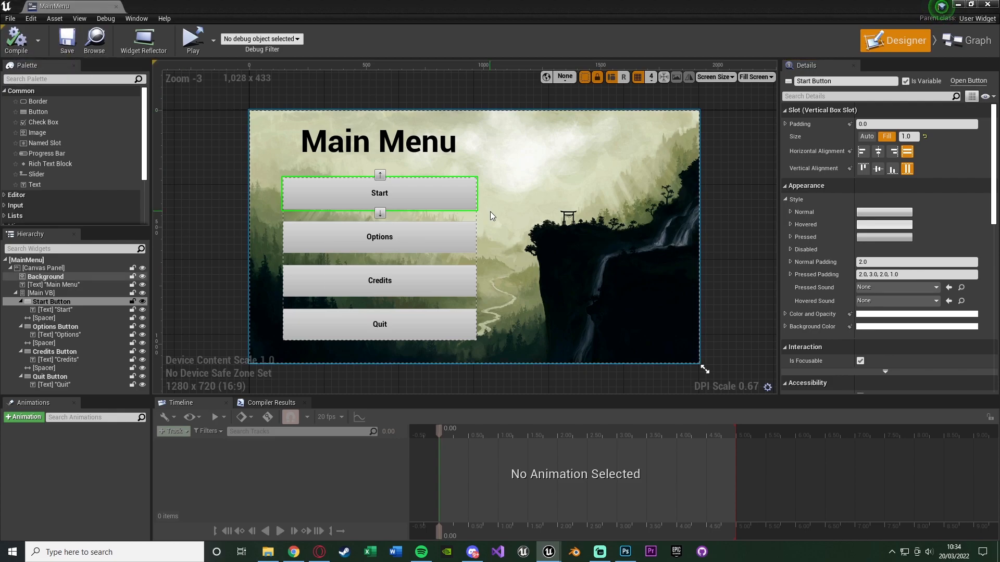
click(218, 236)
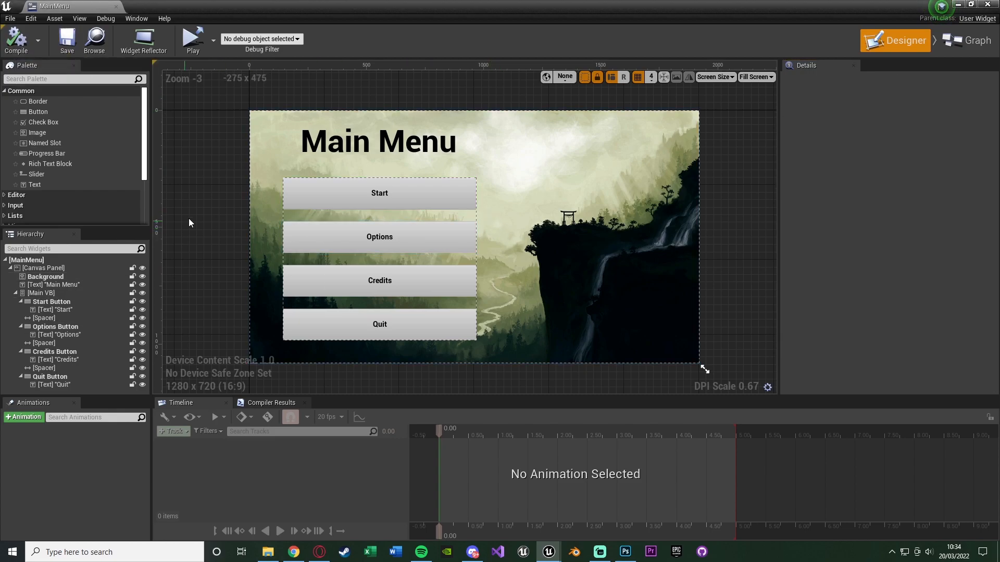
- Duplicate the MainMenu widget blueprint as OptionsMenu, open the copy, and return to the level editor
click(958, 4)
right_click(60, 439)
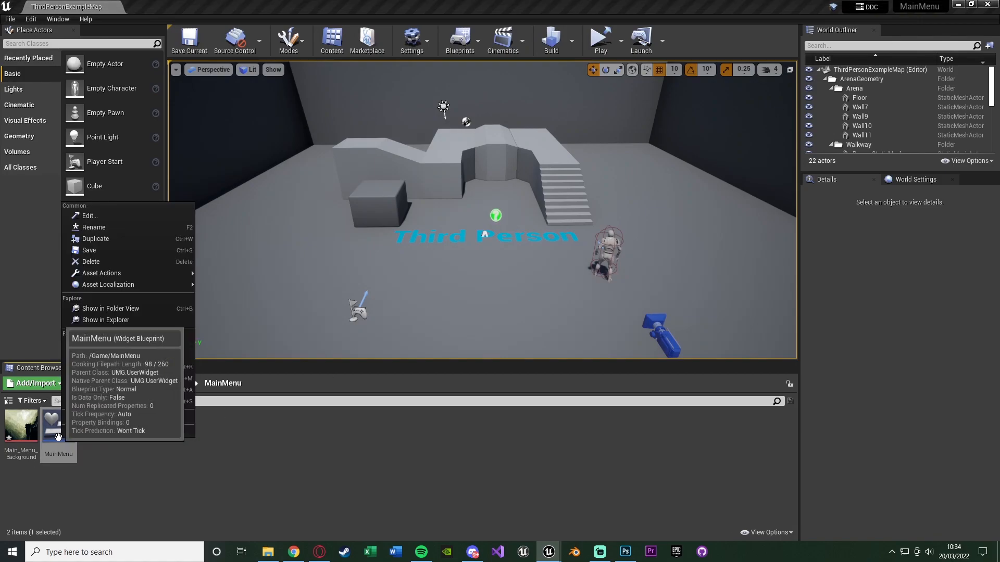
click(114, 240)
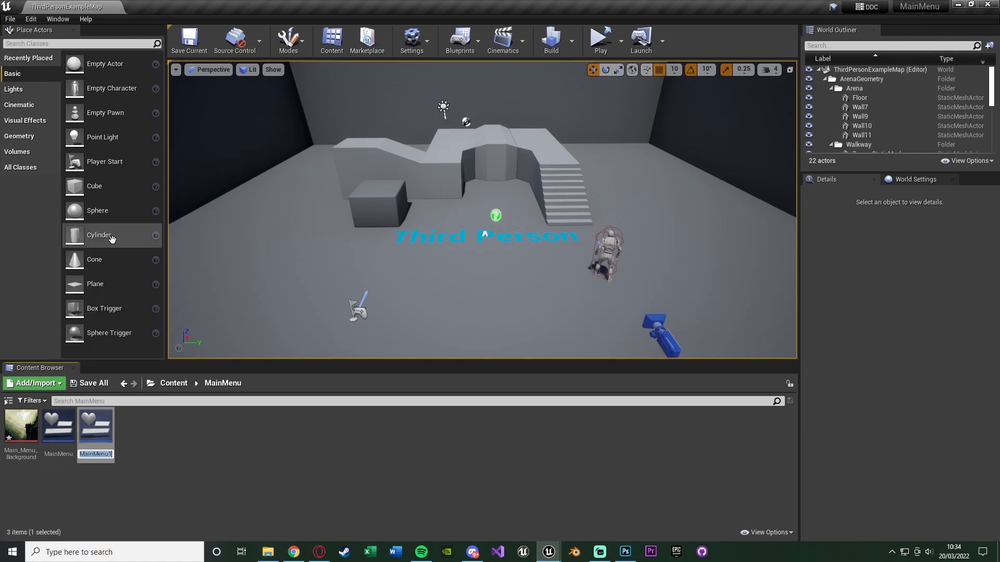
text(OptionsMenu)
key(Return)
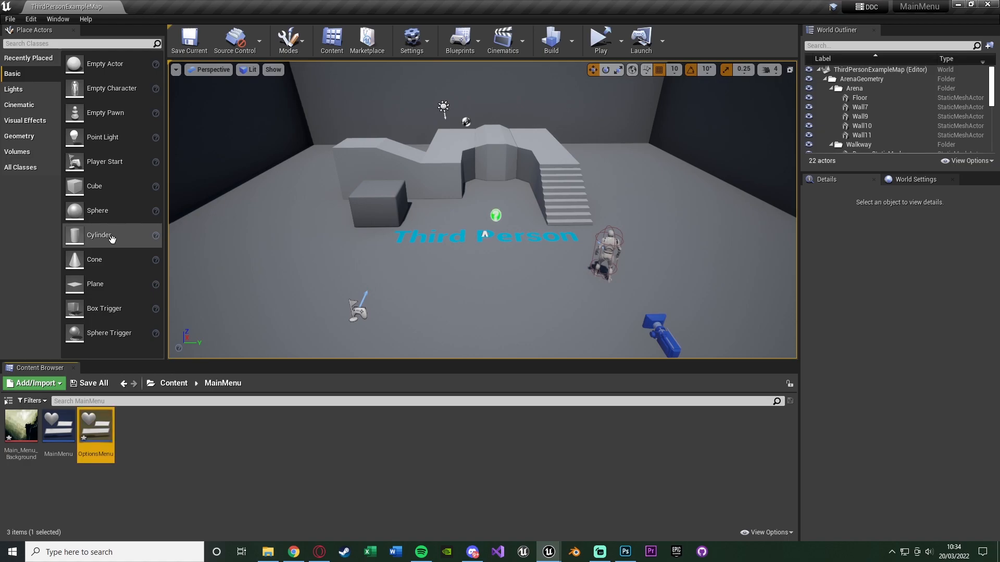
double_click(97, 433)
click(960, 4)
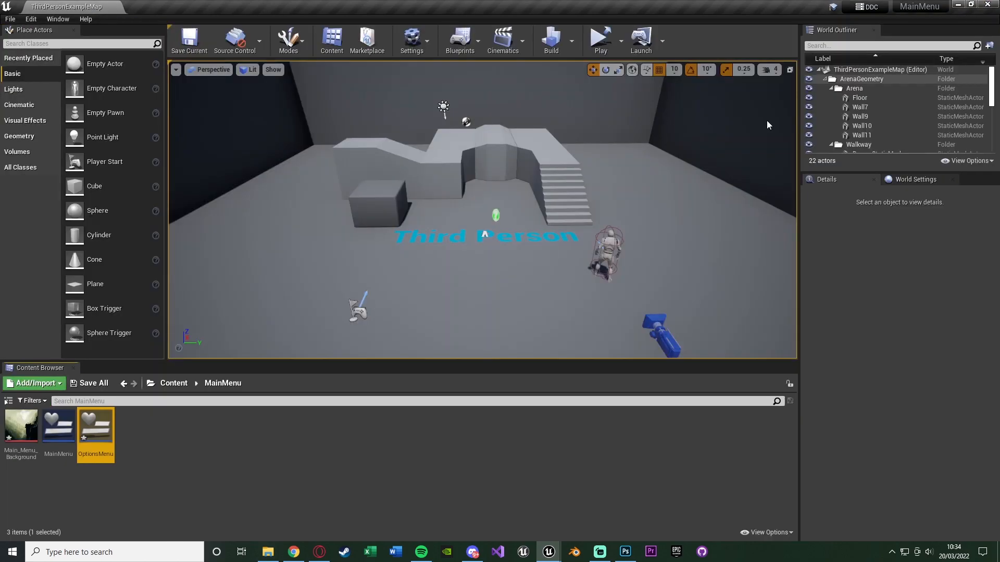
- Duplicate the OptionsMenu widget blueprint as CreditsMenu and open the new widget
right_click(97, 428)
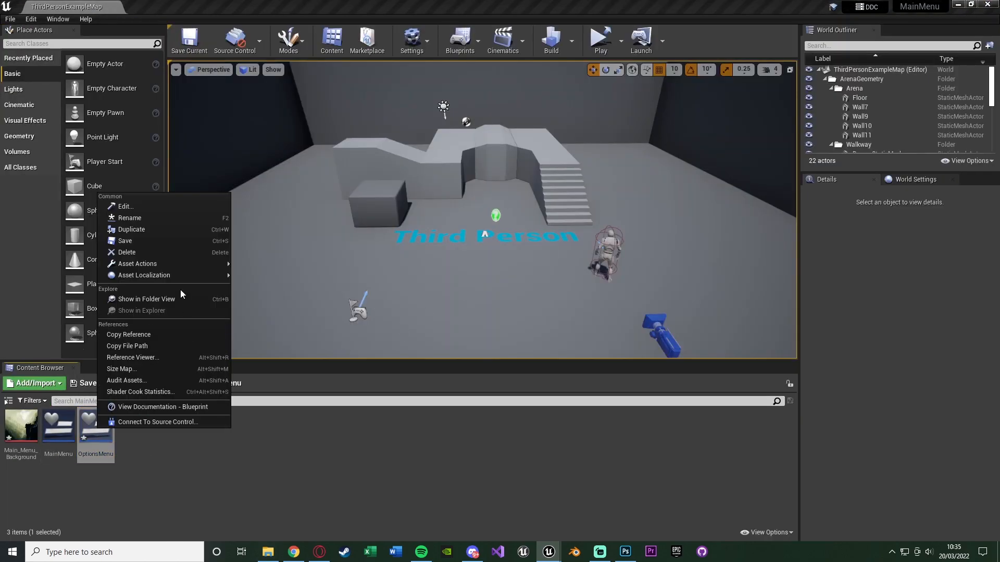
click(169, 227)
text(Creduts)
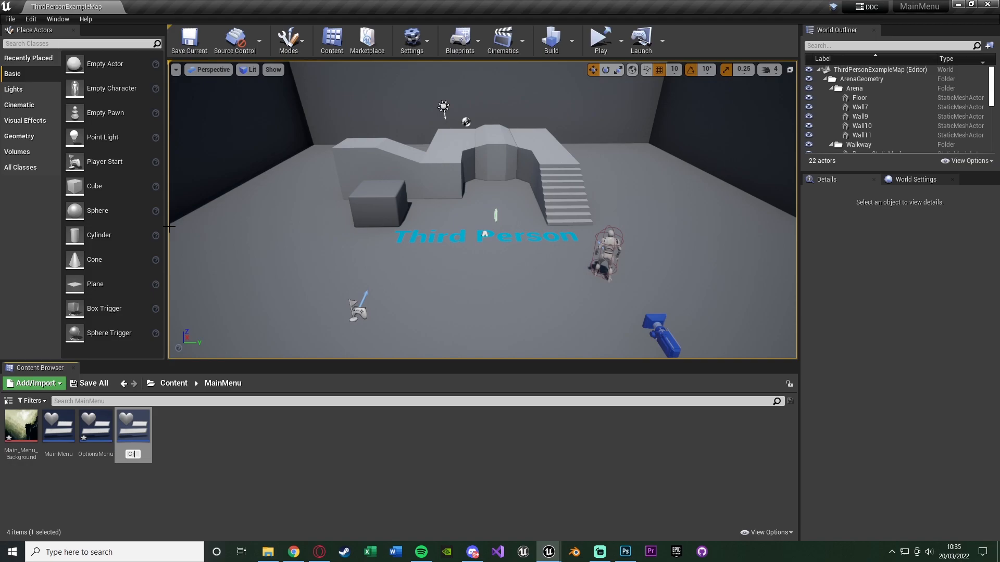
key(BackSpace)
key(BackSpace)
key(BackSpace)
text(itsMenu)
key(Return)
key(Return)
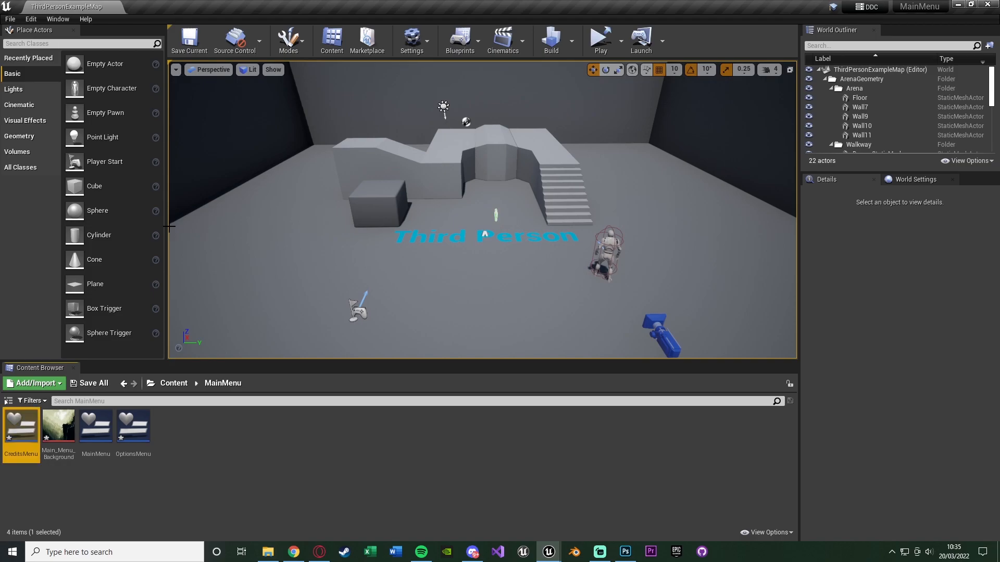
- In OptionsMenu, change the title text to "Options" and centre it above the buttons at X position -236
click(167, 4)
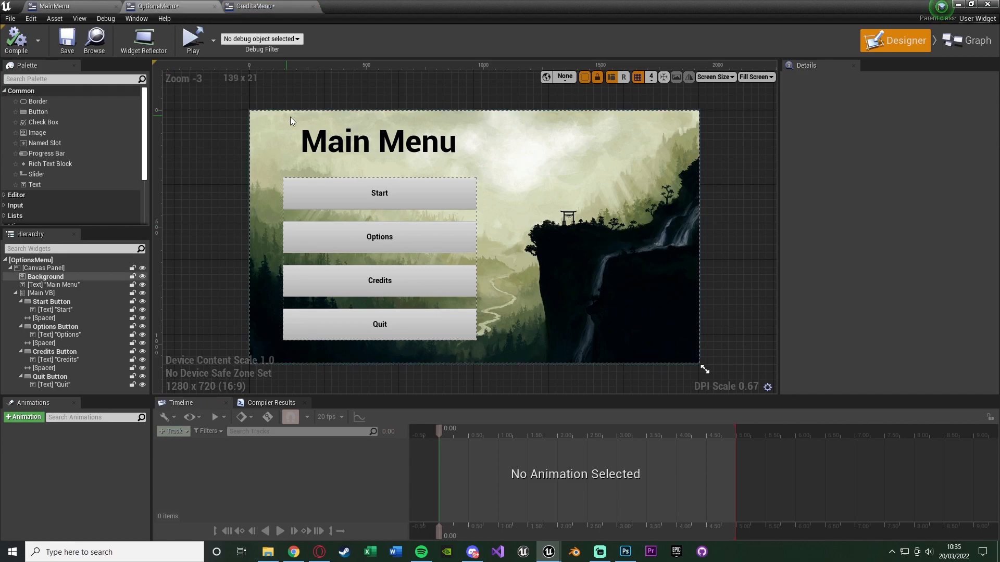
click(338, 138)
click(892, 245)
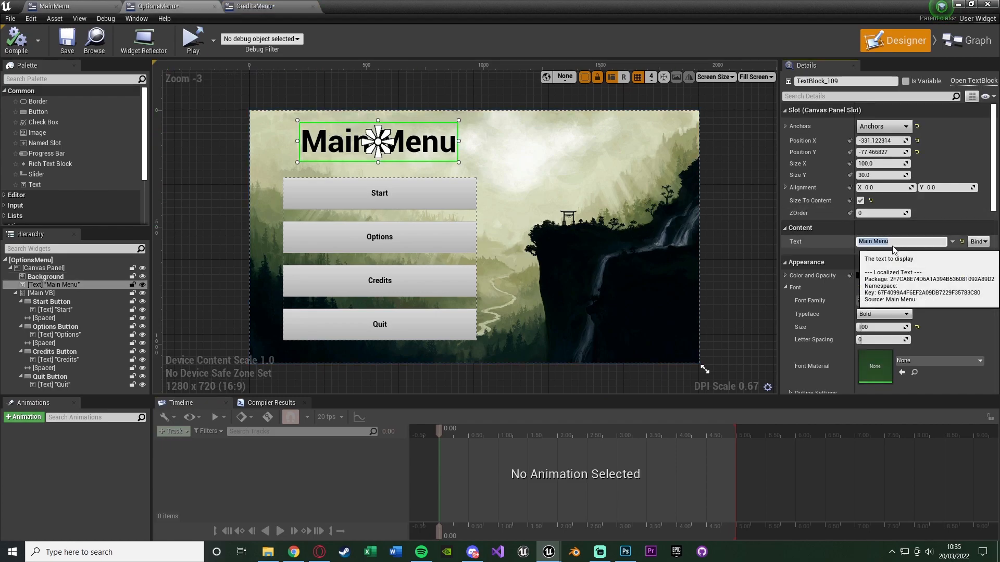
text(Options)
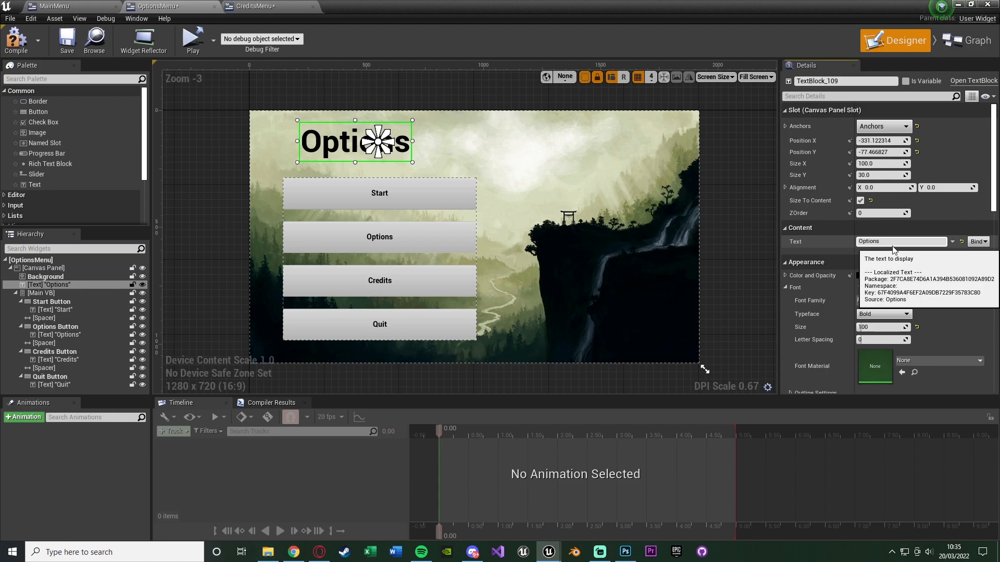
drag(379, 141, 375, 140)
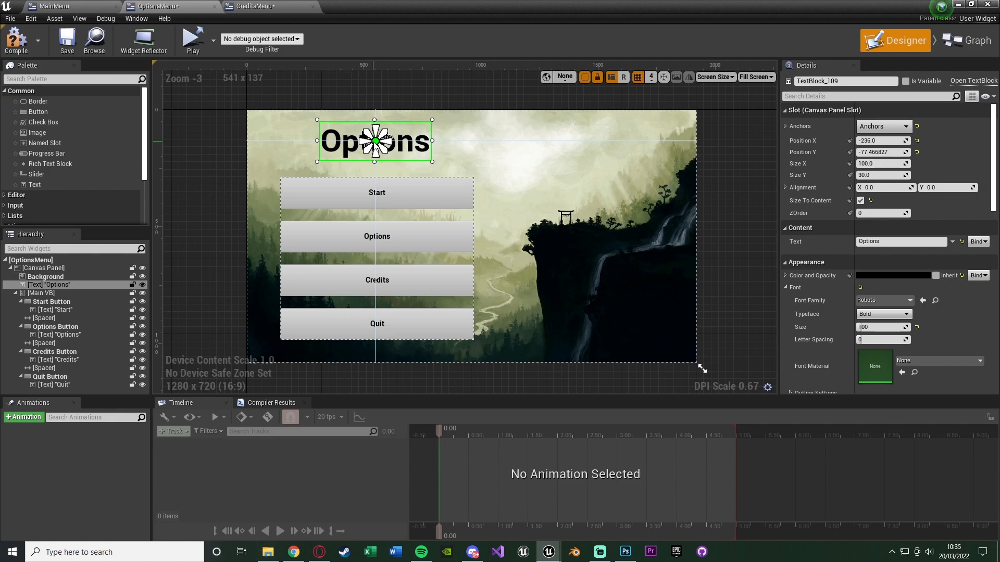
- Delete all buttons and spacers inside Main VB, then save and close OptionsMenu
click(51, 302)
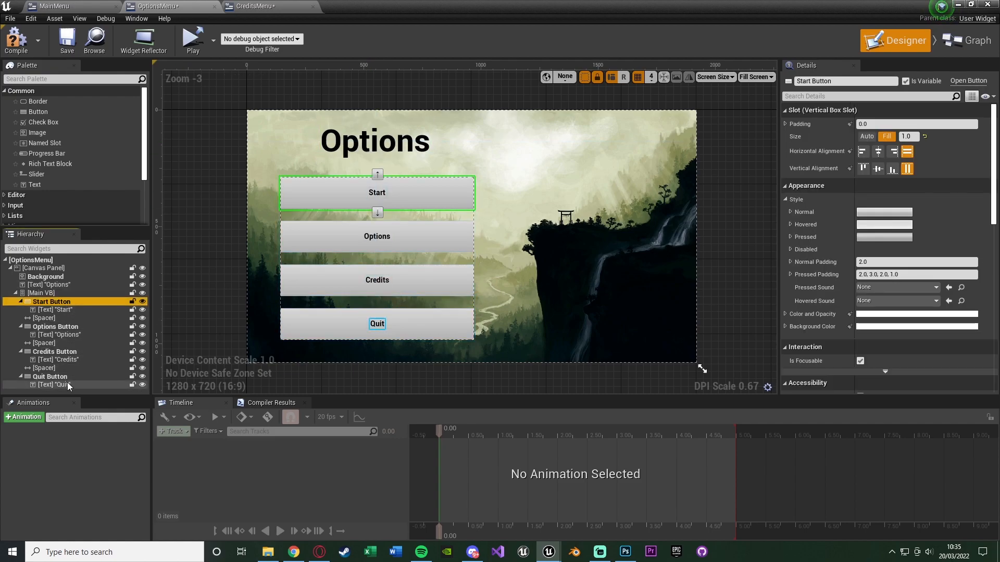
shift+click(68, 384)
key(Delete)
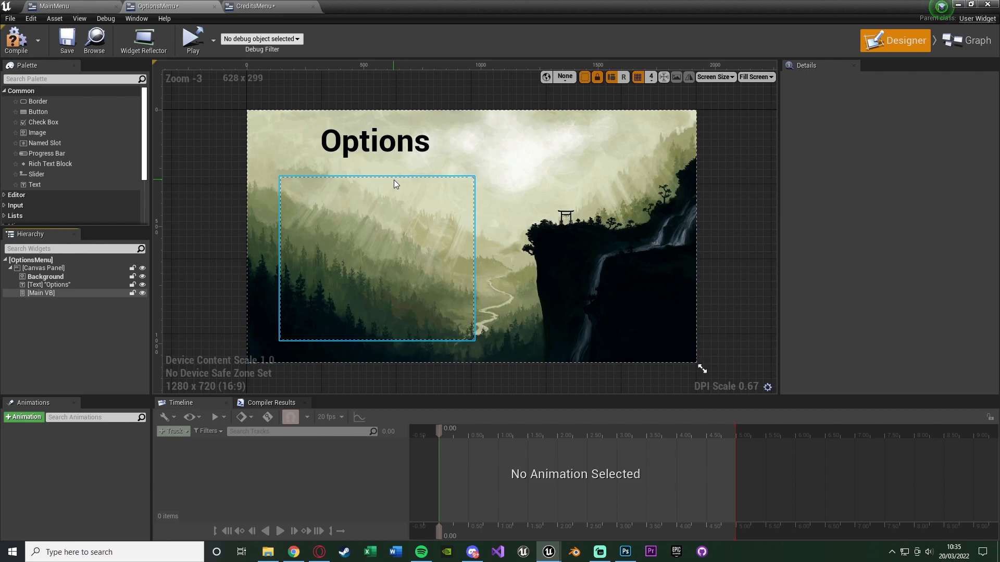
click(69, 44)
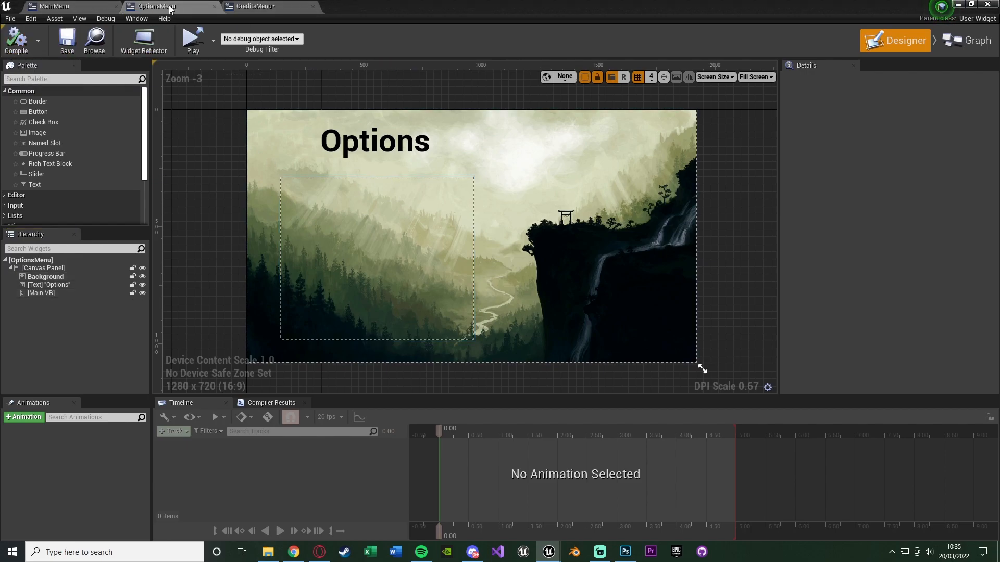
middle_click(169, 7)
- In CreditsMenu, change the "Main Menu" title text to "Credits"
click(176, 5)
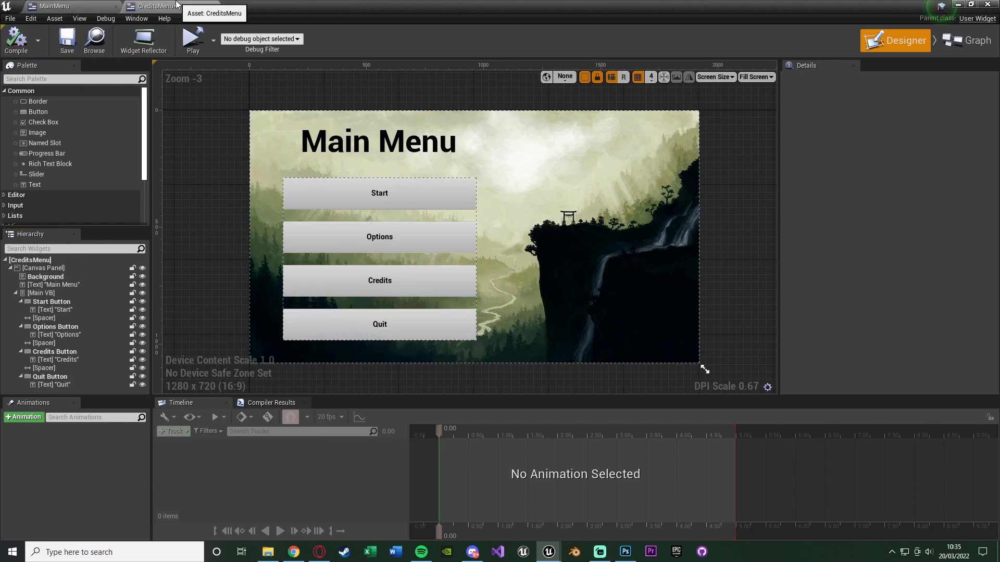
click(378, 141)
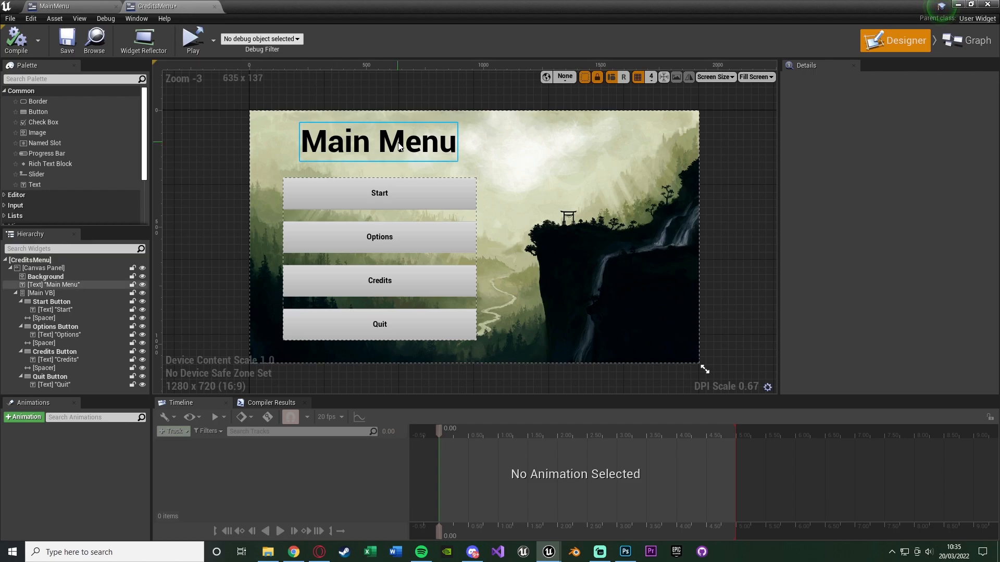
click(916, 242)
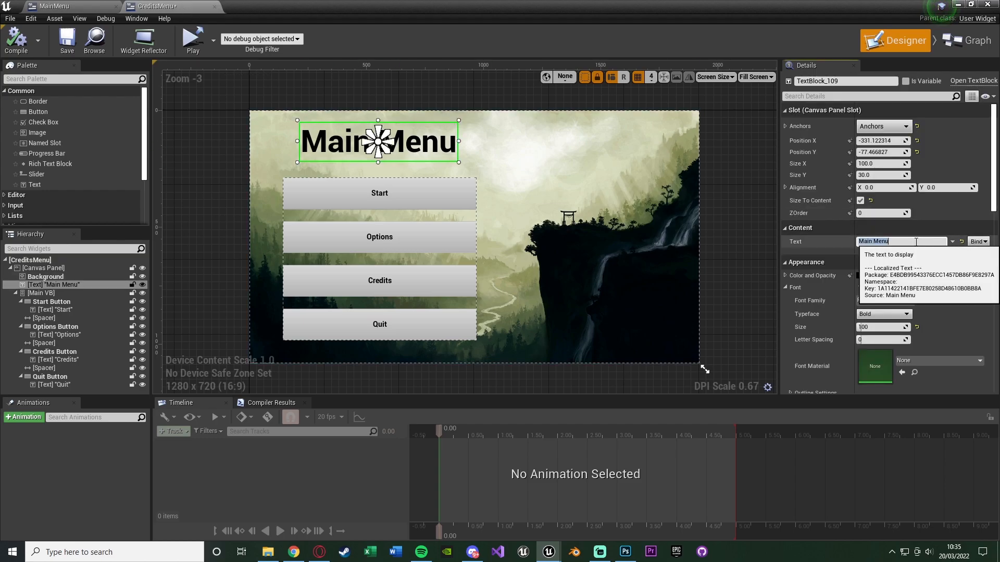
text(Credits)
key(Return)
- Shift the Credits title horizontally to X position -212, centring it above the buttons
right_drag(455, 167, 465, 169)
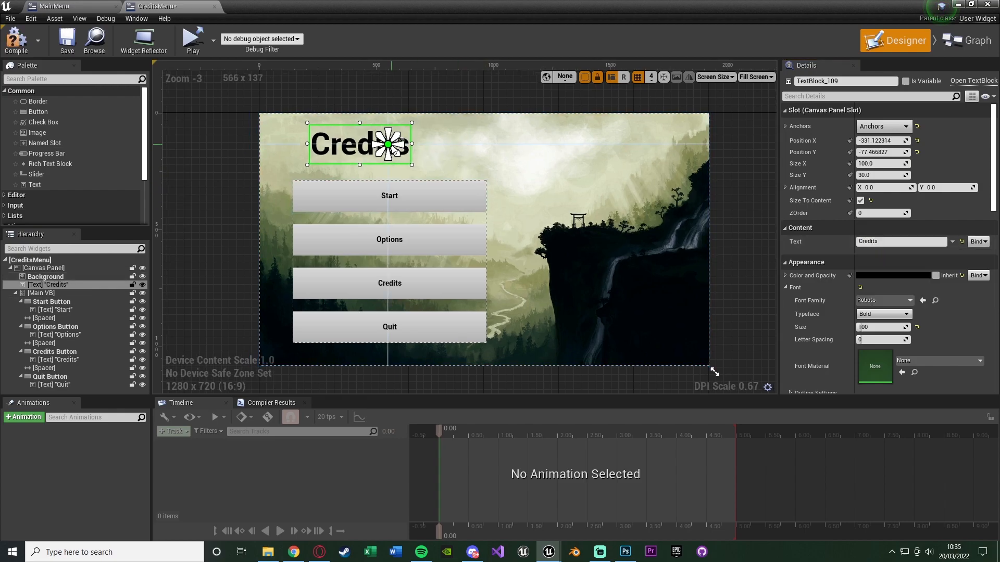
key(Right)
key(Right)
key(Right)
key(Right)
key(Right)
key(Right)
key(Right)
key(Right)
key(Right)
key(Right)
key(Right)
key(Right)
key(Right)
key(Right)
key(Right)
key(Right)
key(Right)
key(Right)
key(Right)
key(Right)
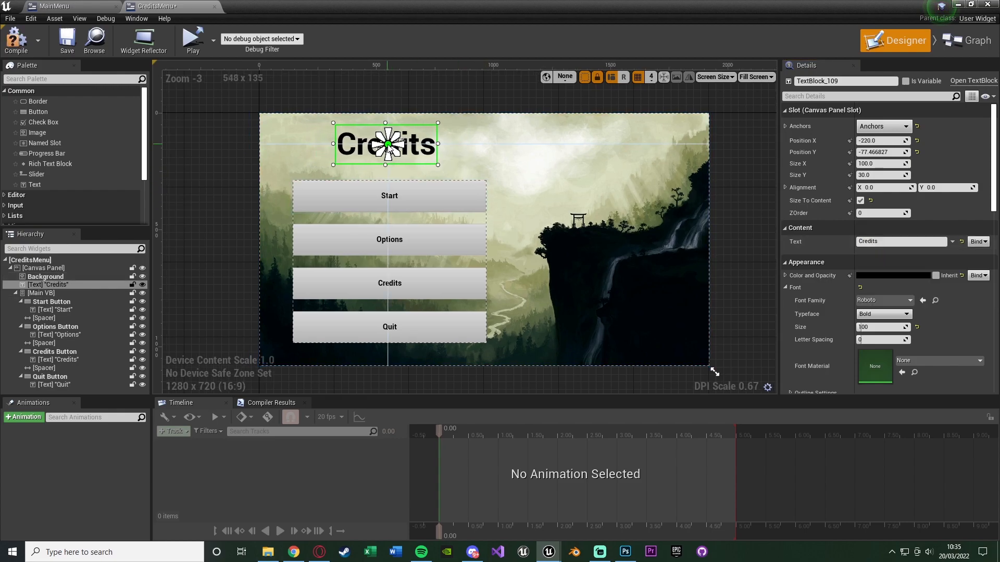
key(Left)
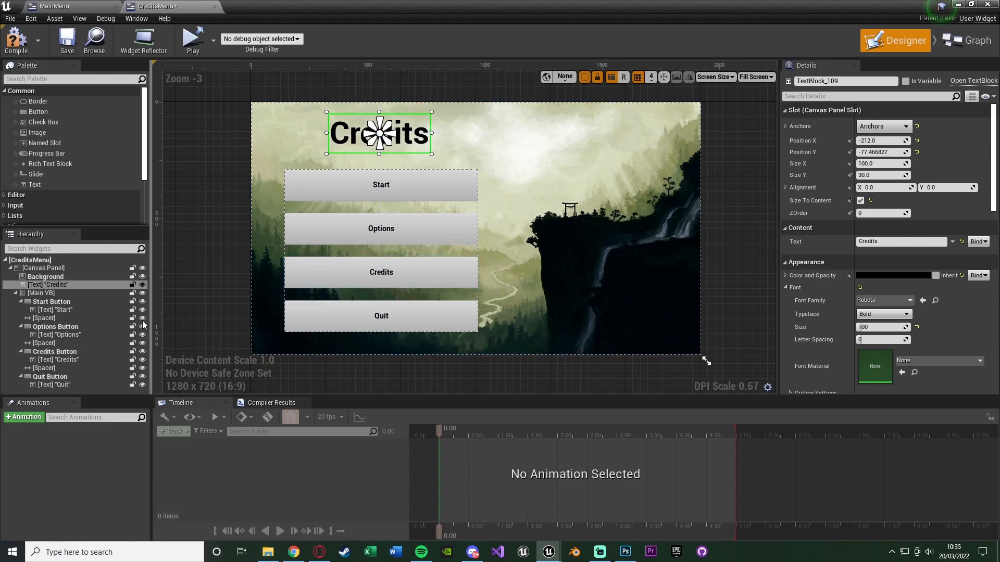
- Delete everything from Start Button through the Quit text inside CreditsMenu's Main VB, keeping the empty vertical box
click(92, 301)
shift+click(77, 387)
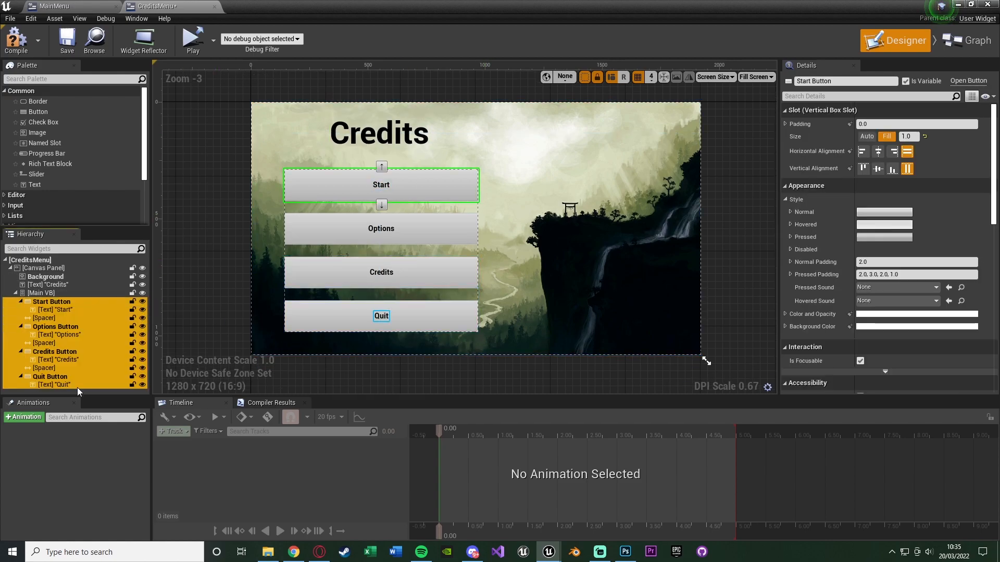
key(Delete)
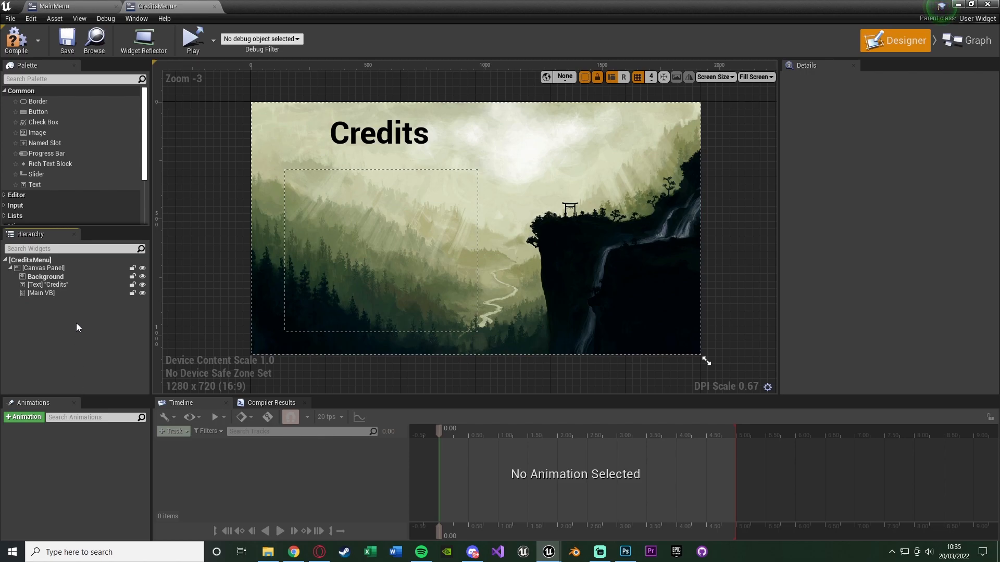
- Add a Text widget to Main VB and centre its alignment both horizontally and vertically
drag(41, 184, 69, 293)
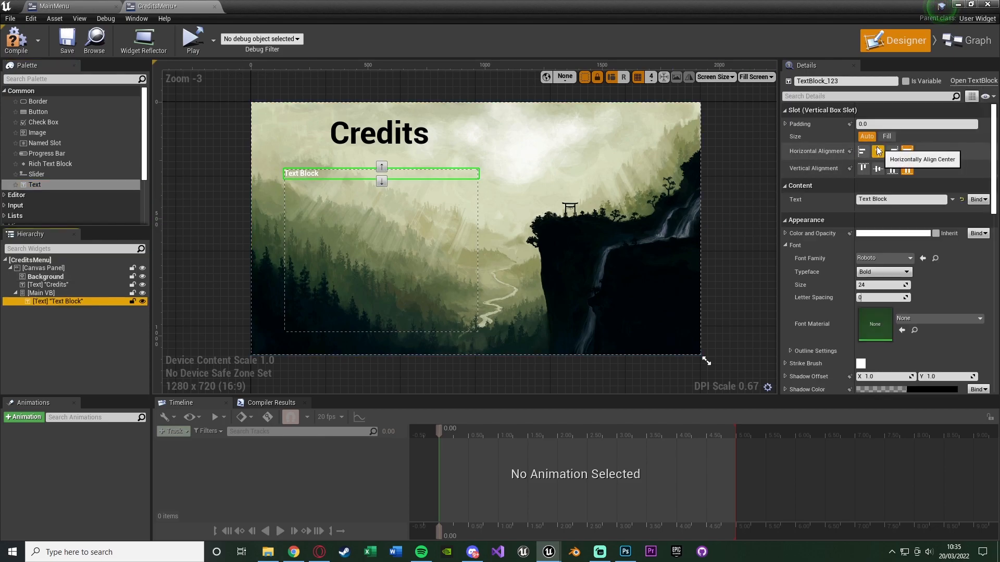
click(880, 156)
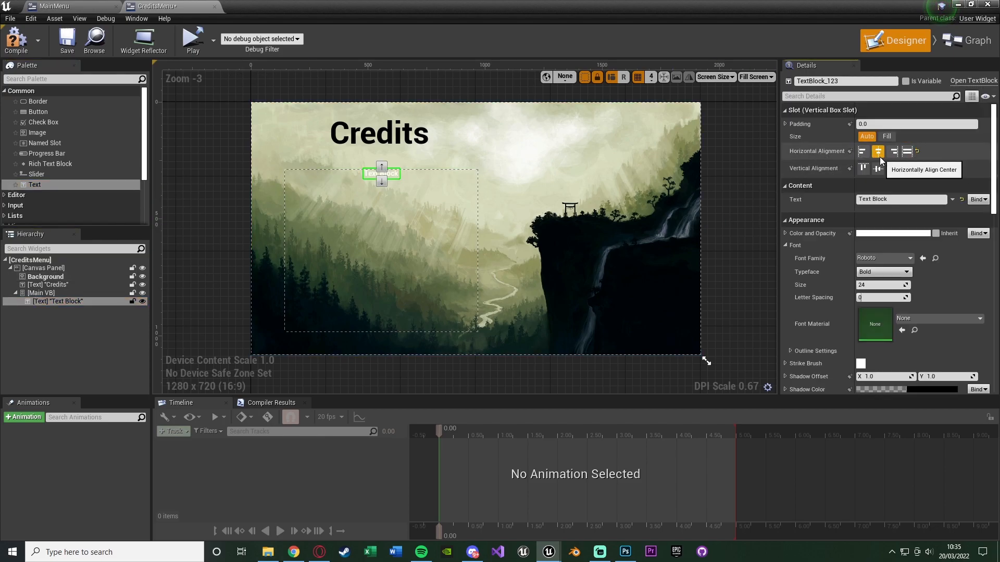
click(878, 172)
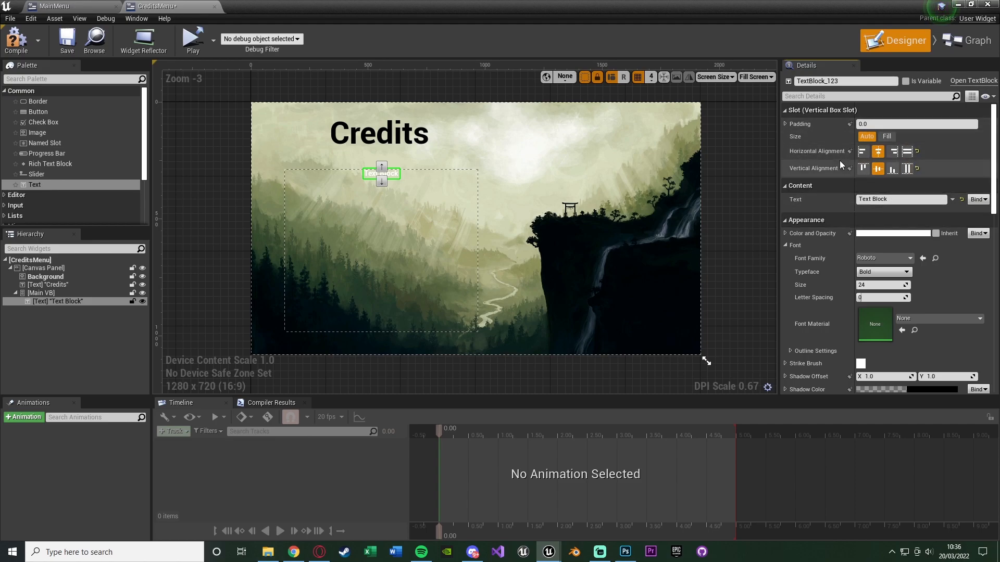
- Set the new text block's content to "Game Made By" followed by the creator's full name
click(894, 198)
key(ctrl+a)
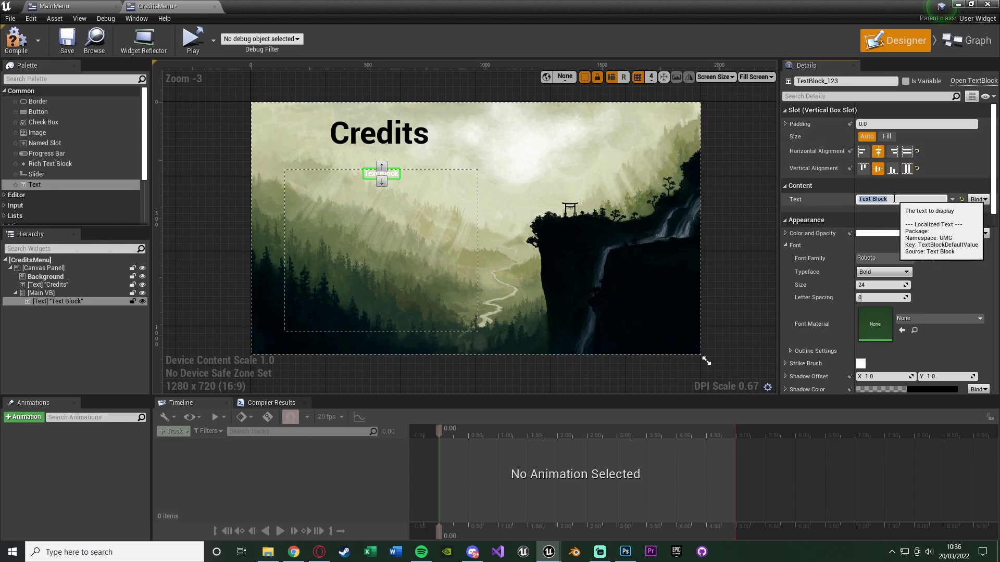
text(Gam)
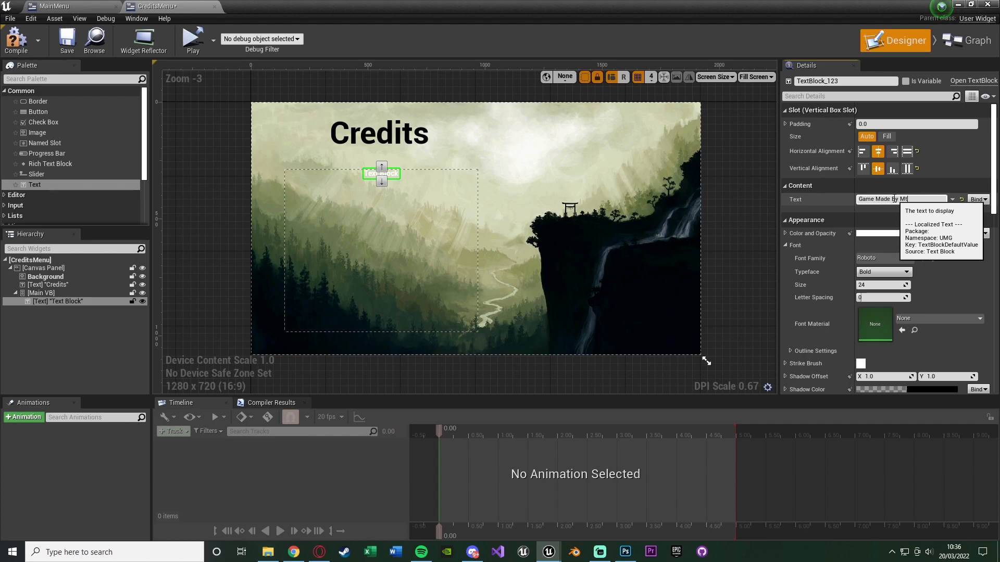
text(e Made By Matt Aspland)
key(Return)
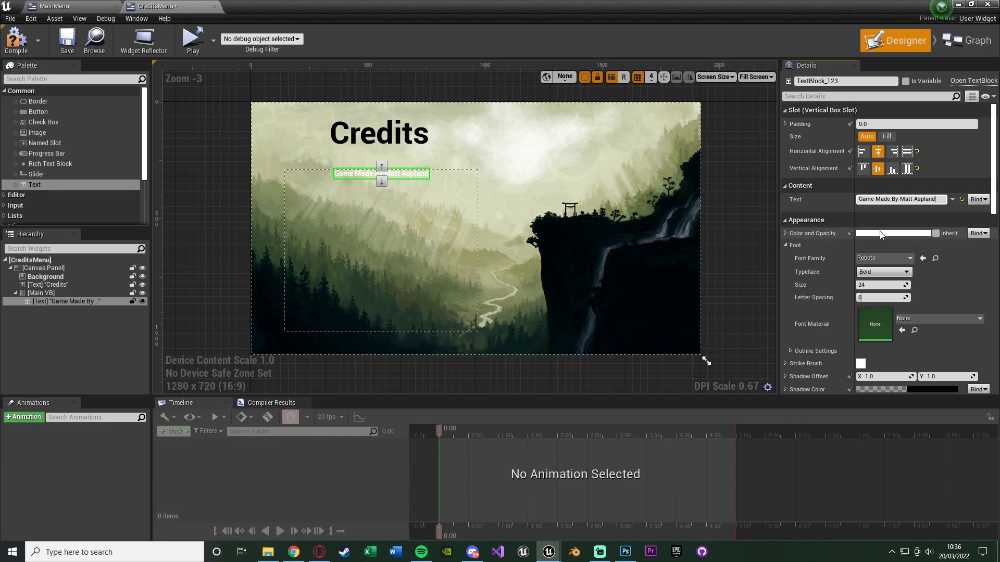
- Colour the "Game Made By" text black and set its font size to 35
click(878, 235)
drag(806, 303, 807, 376)
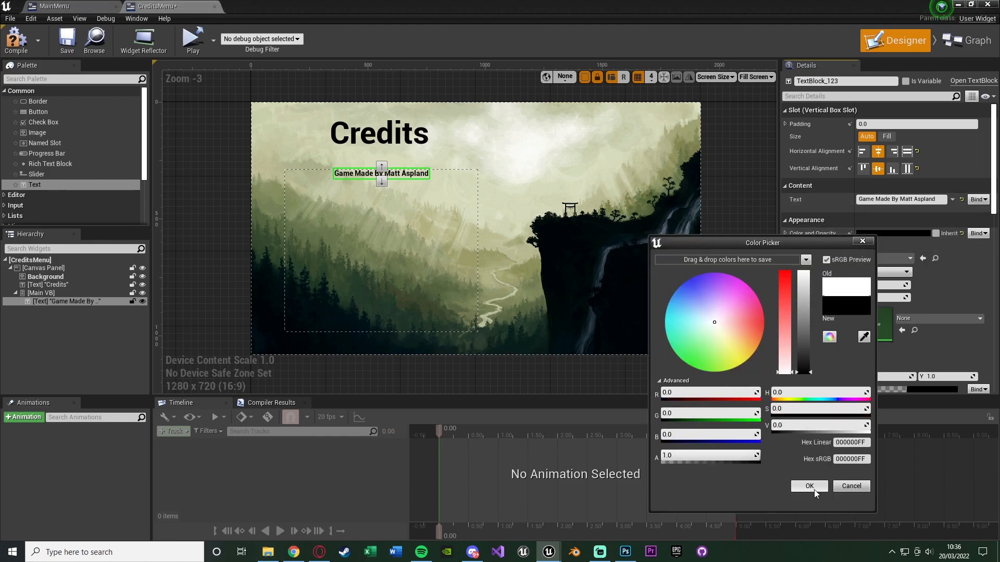
click(813, 487)
click(879, 284)
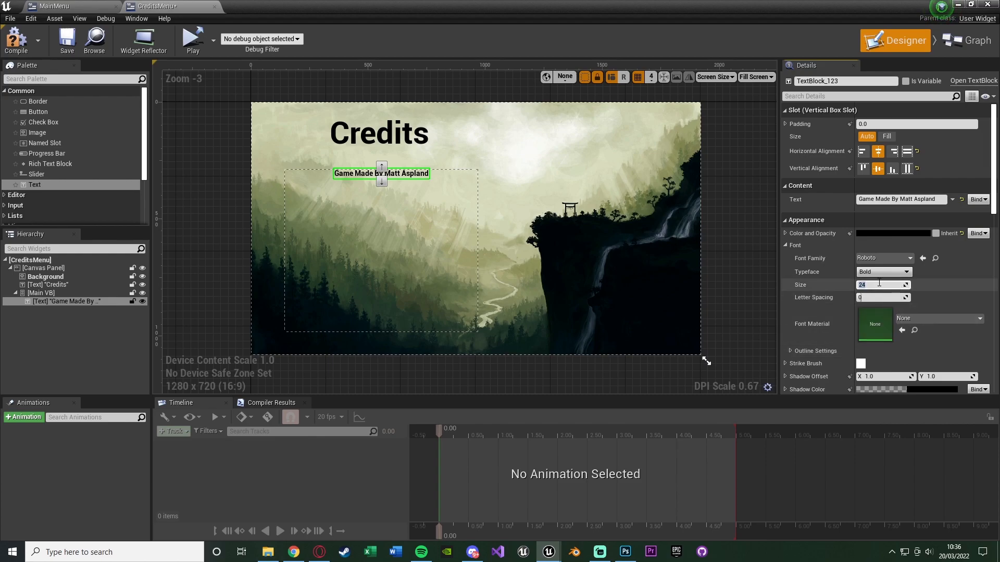
text(50)
key(Return)
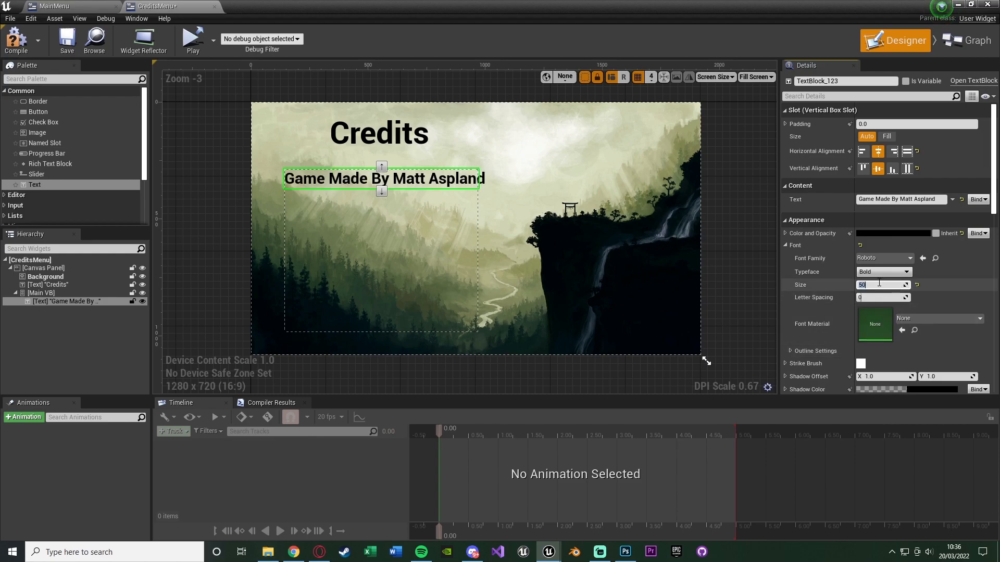
text(35)
key(Return)
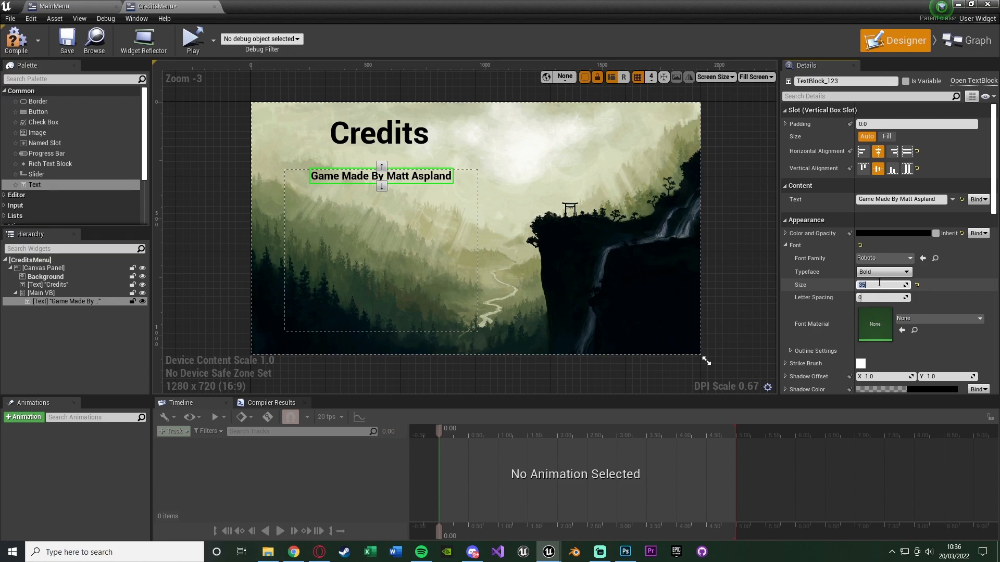
- Duplicate the "Game Made By" text within Main VB and set the copy's font size to 25
click(80, 304)
key(ctrl+d)
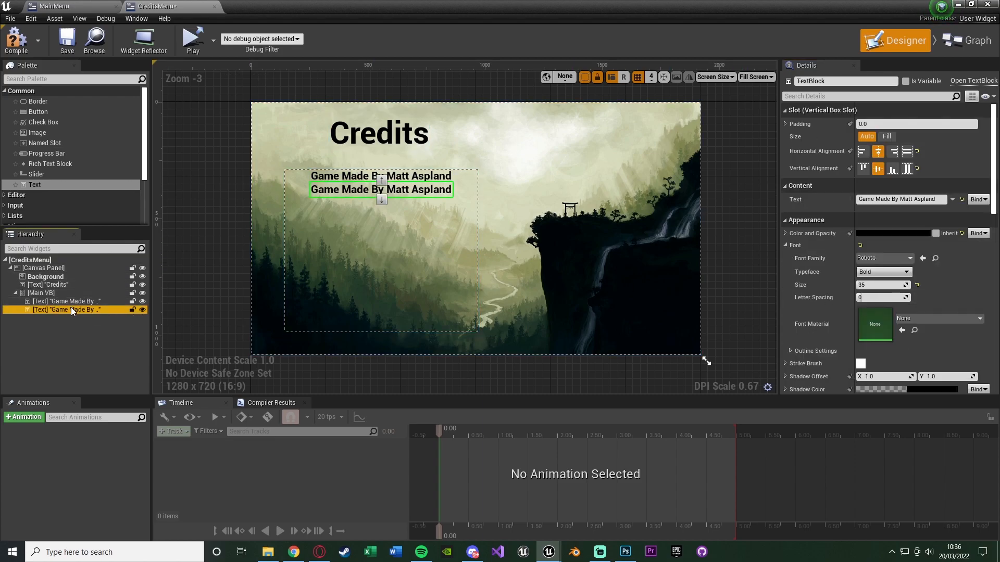
click(878, 286)
text(2)
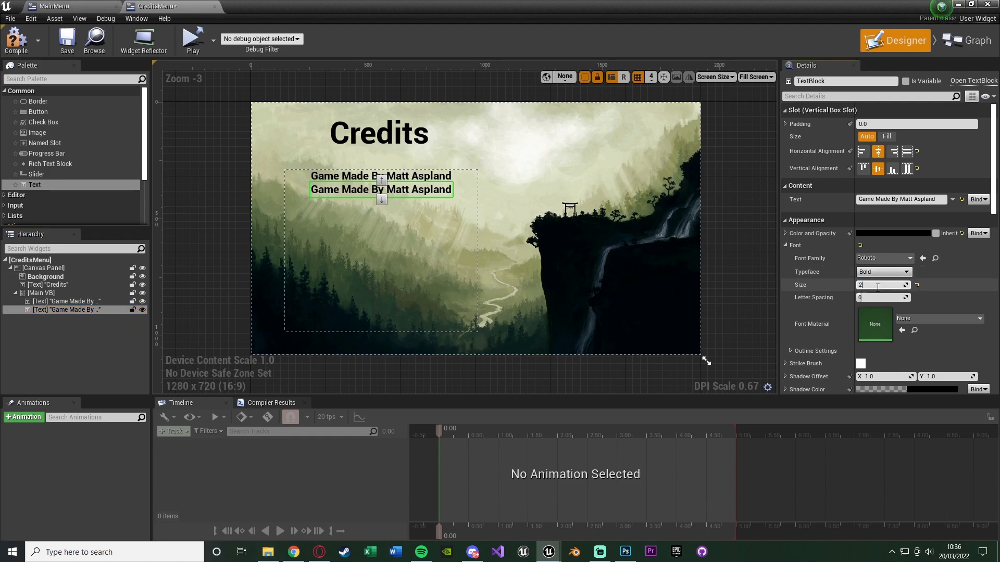
text(0)
key(Return)
text(25)
key(Return)
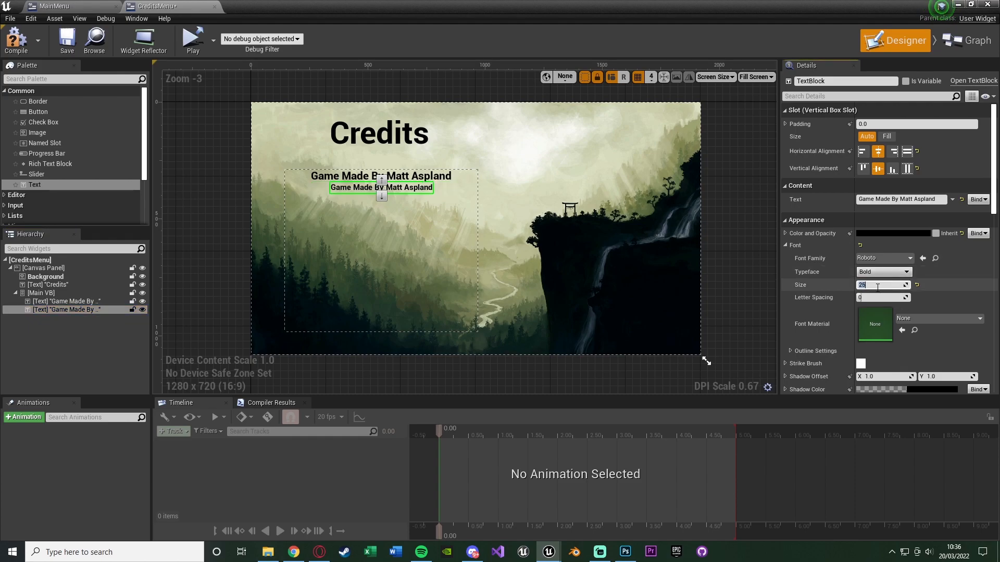
- Set the duplicated text to "Game Made Using Unreal Engine" and add an empty line at the end of the "Game Made By" text
click(878, 200)
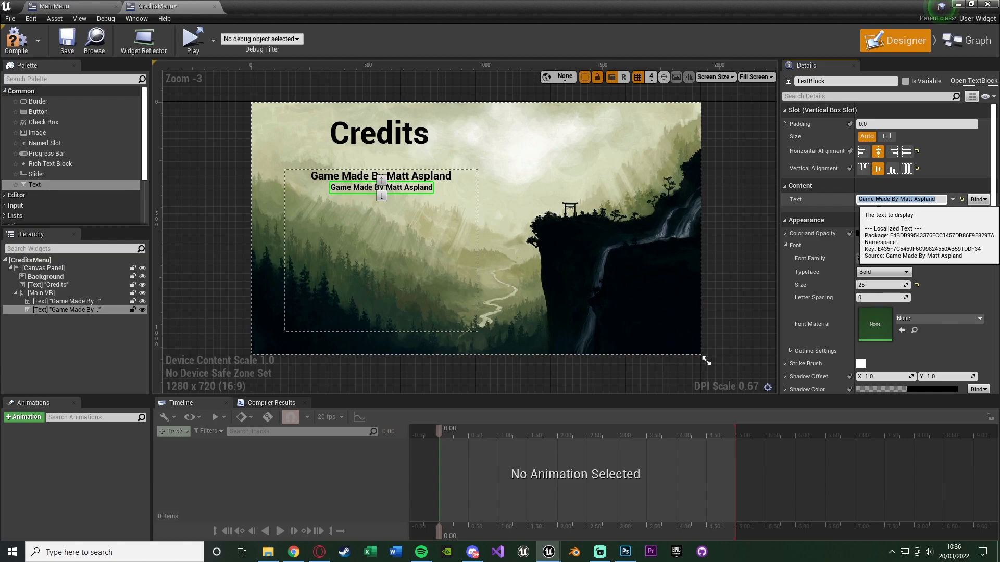
text(Game)
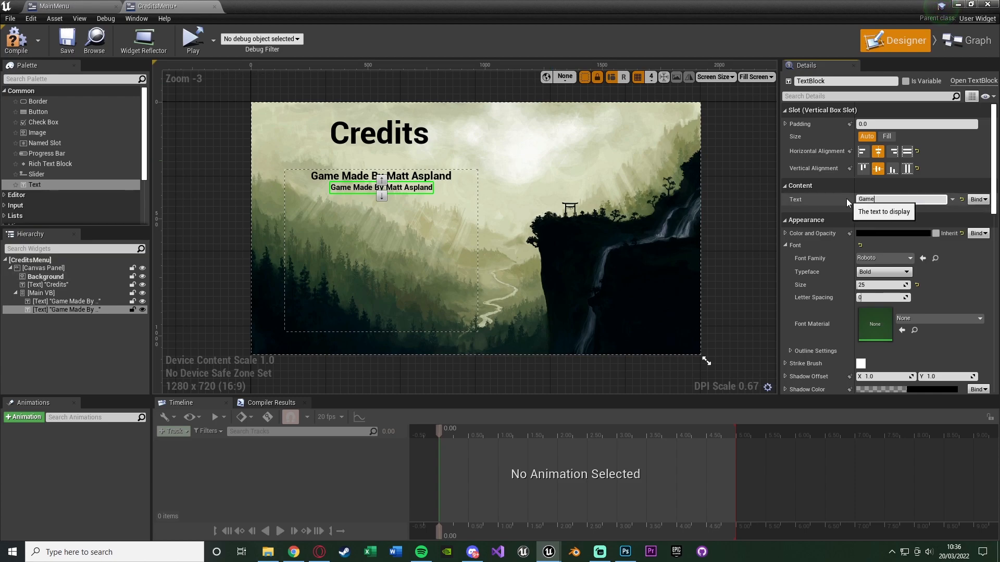
text( Made Using Unreal Engine)
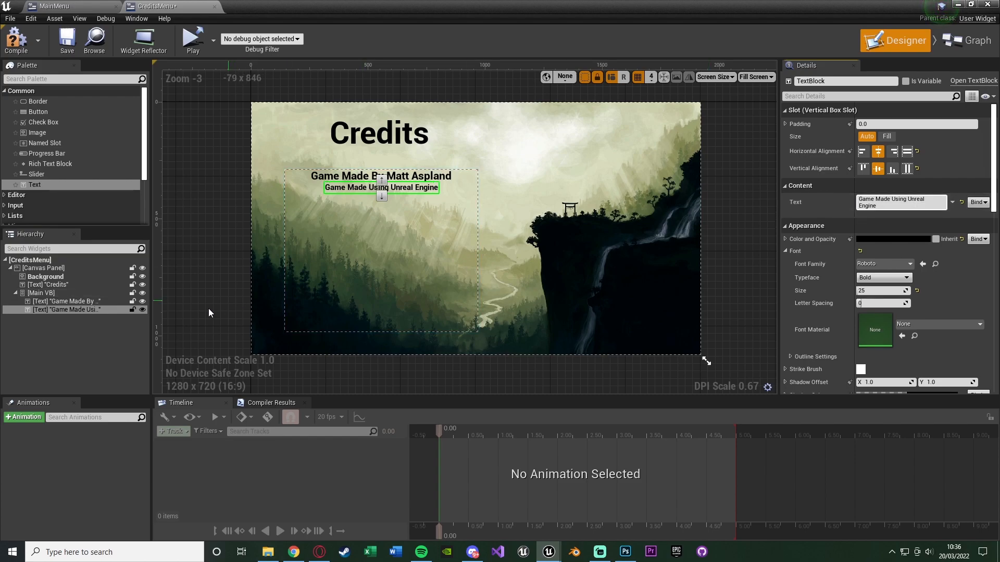
click(81, 302)
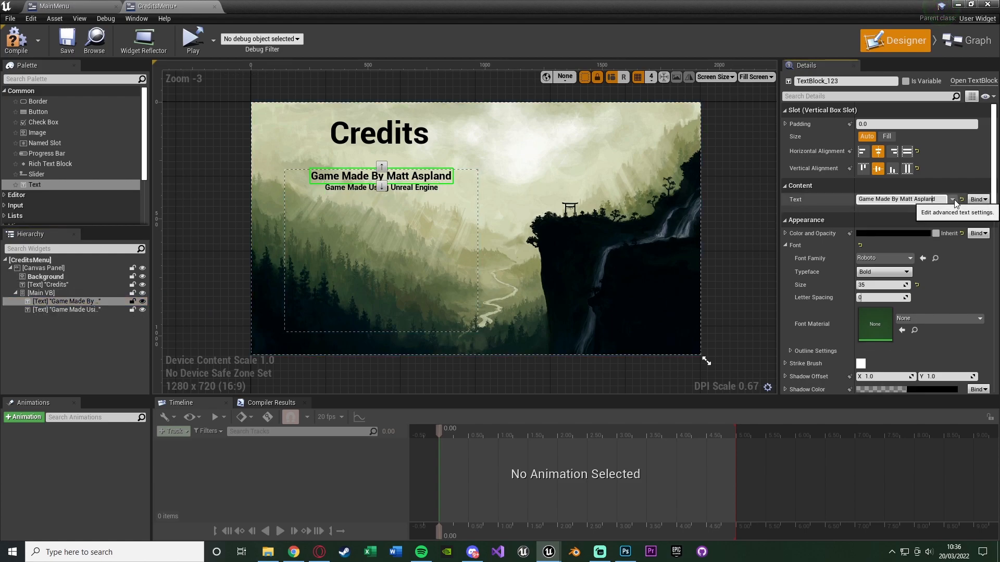
key(shift+Return)
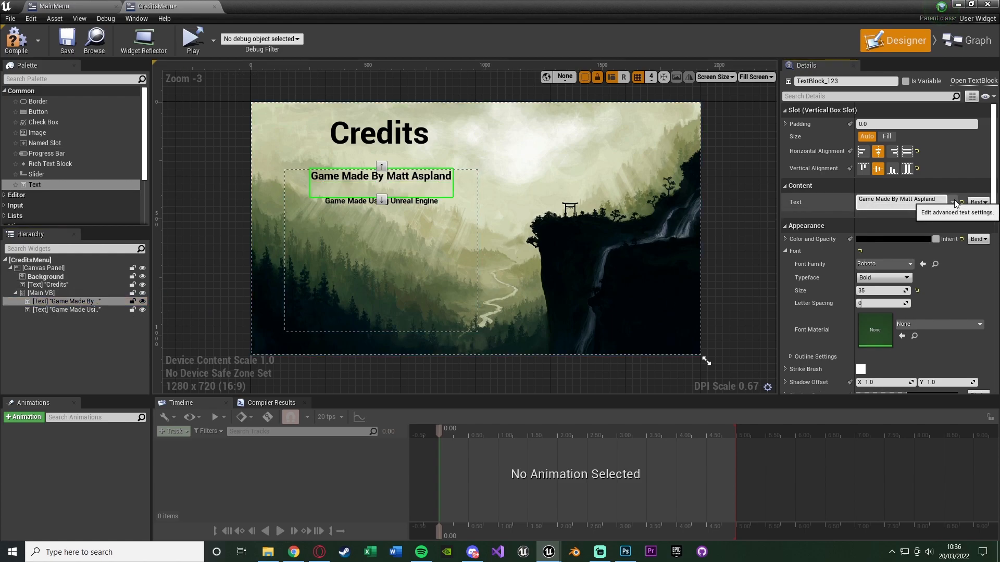
- Add a second line "Animations From Mixamo" to the "Game Made Using Unreal Engine" text and compile the widget
click(404, 202)
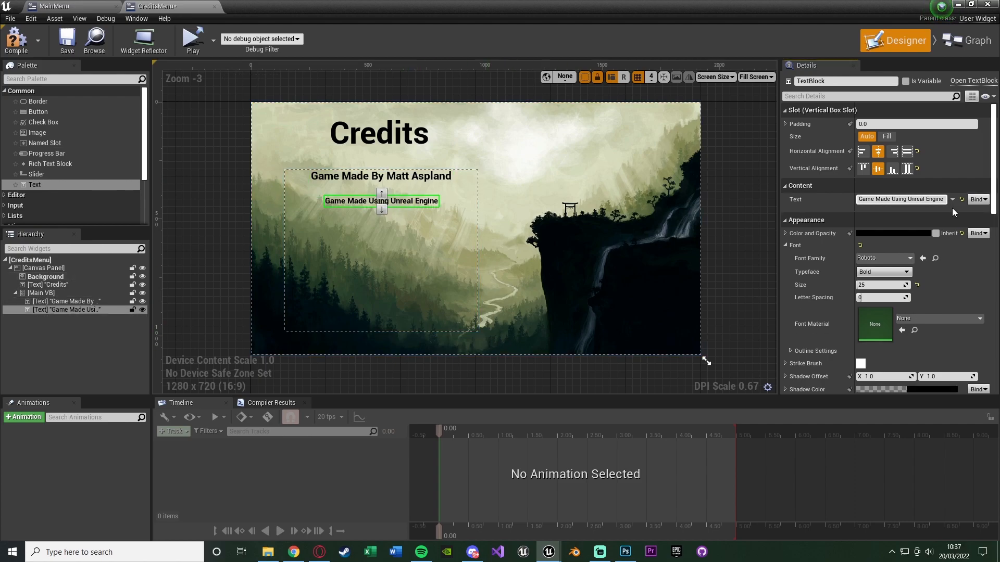
key(shift+Return)
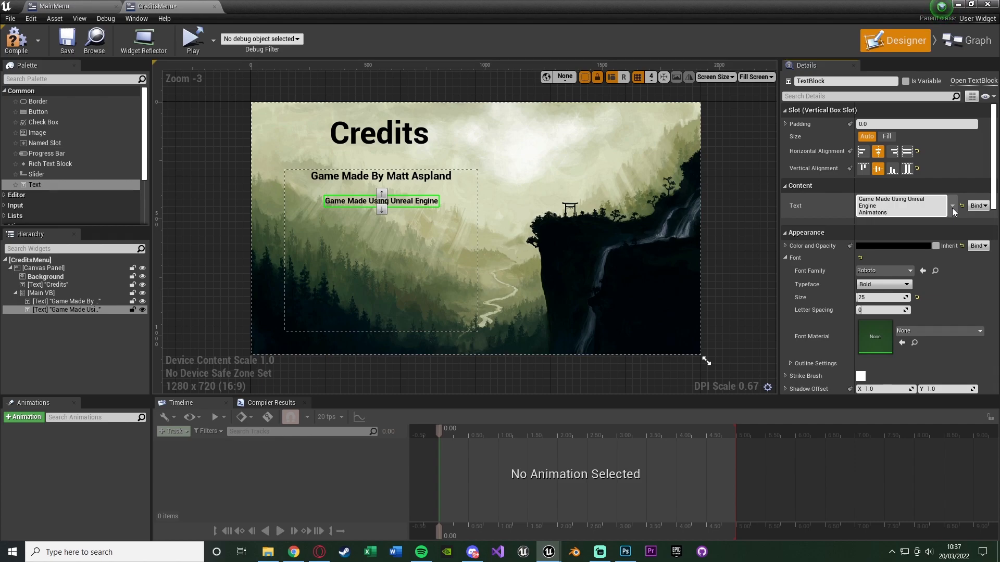
text(Animations From Mixamo)
key(Return)
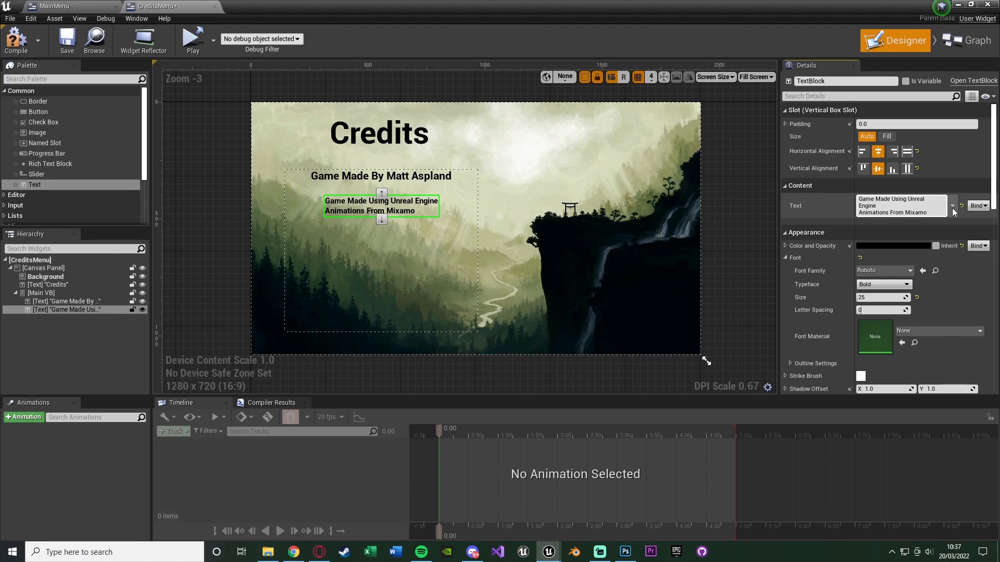
click(16, 41)
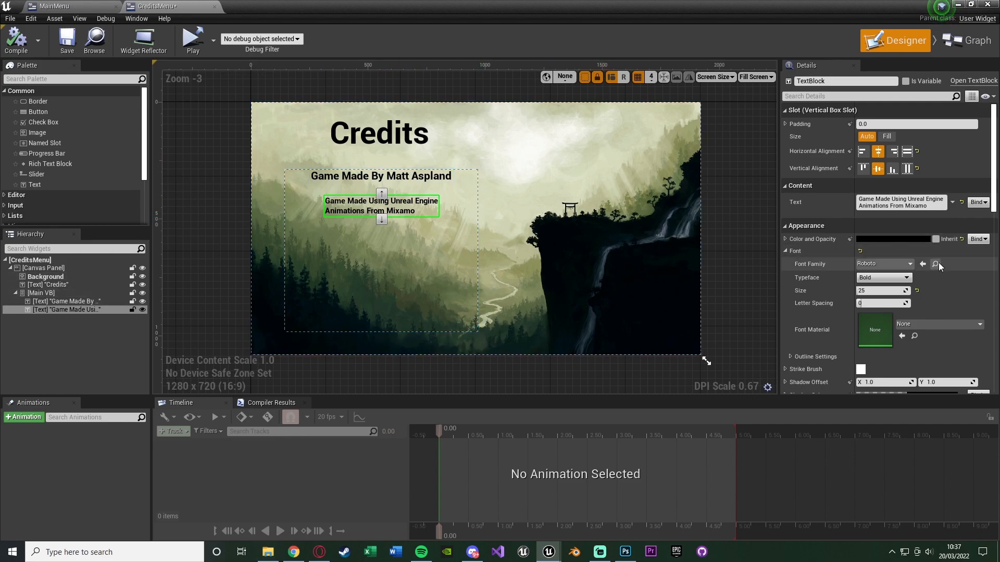
- Centre-justify the two-line "Game Made Using Unreal Engine" text
scroll(823, 233, down, 3)
scroll(812, 234, down, 4)
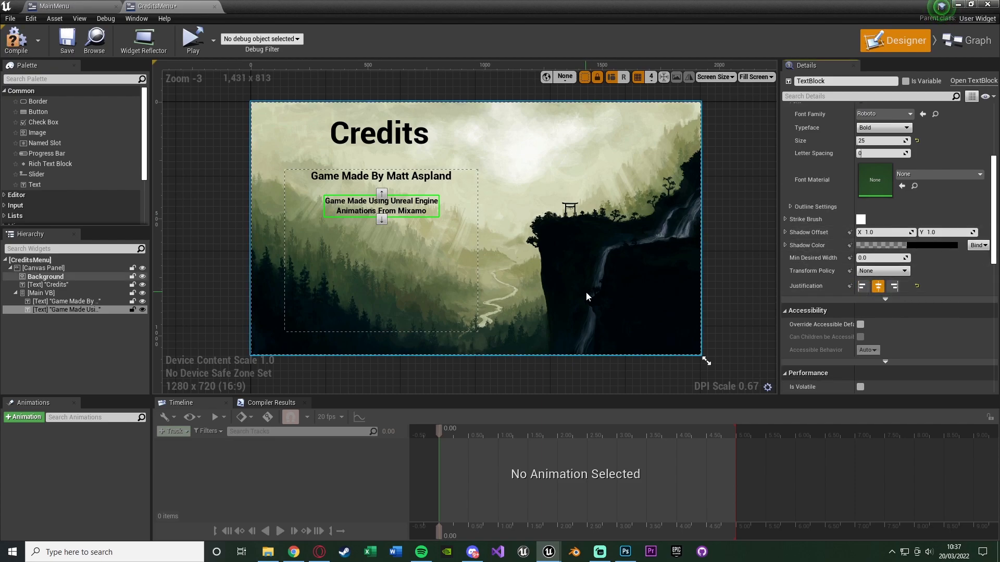
scroll(792, 256, up, 6)
- Duplicate the two-line engine and animation text within Main VB and add an empty line at the end of the original
click(89, 311)
click(99, 293)
key(ctrl+v)
click(99, 309)
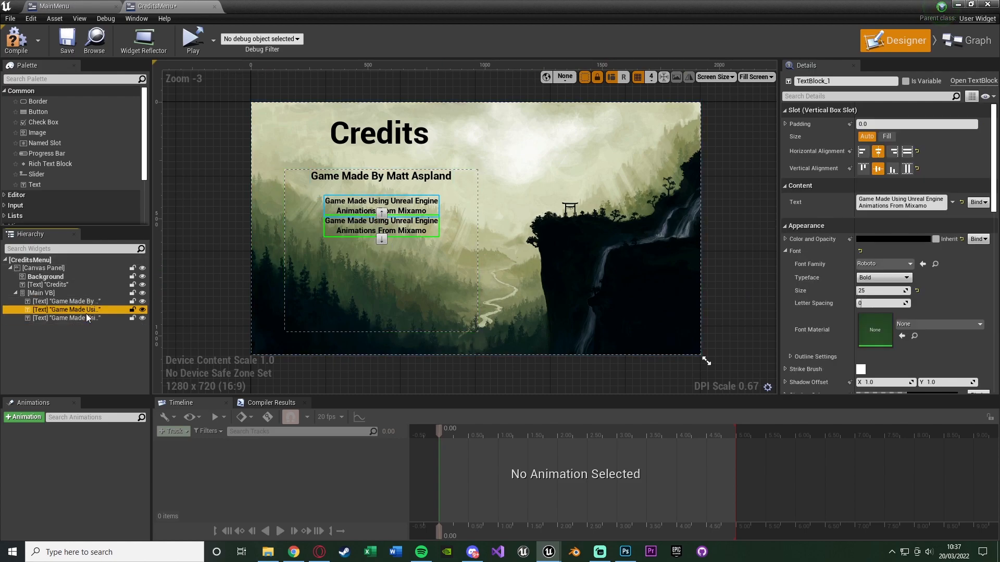
key(shift+Return)
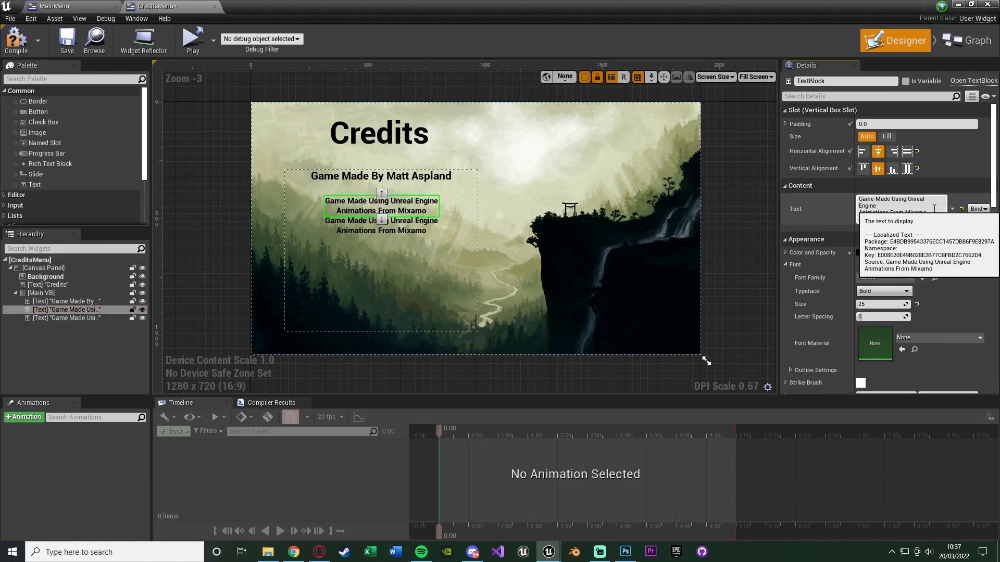
key(Return)
- Replace the copied text with three lines crediting Programming, 3D Modelling and Sound Design, each followed by a dash and the contributor's full name
click(94, 318)
click(898, 205)
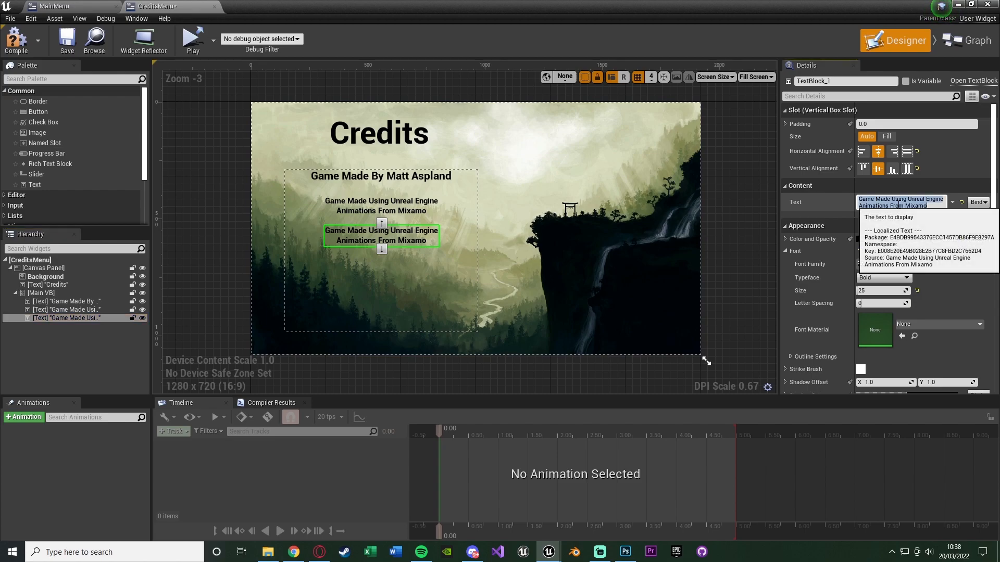
text(Programming - Matt Aspland)
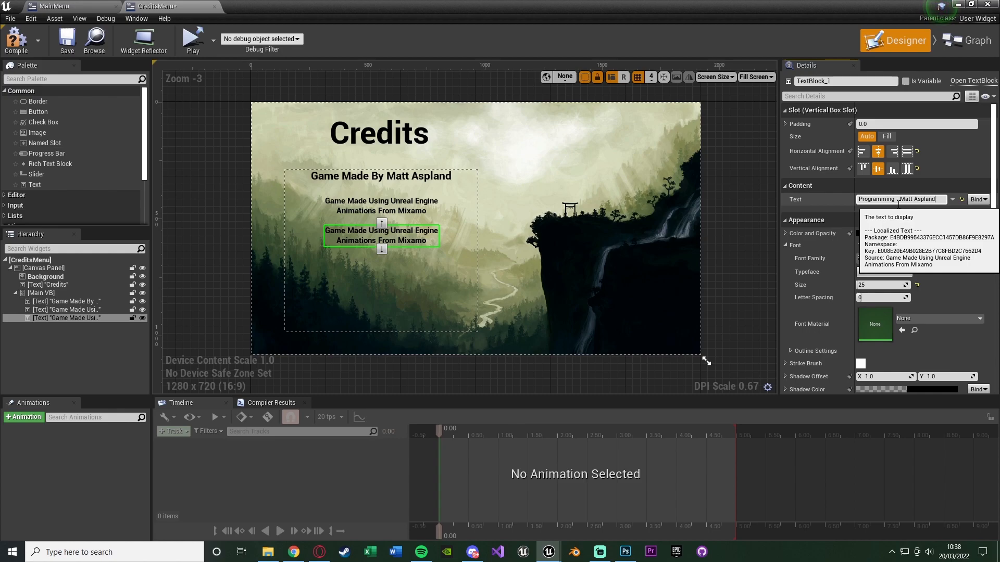
key(shift+Return)
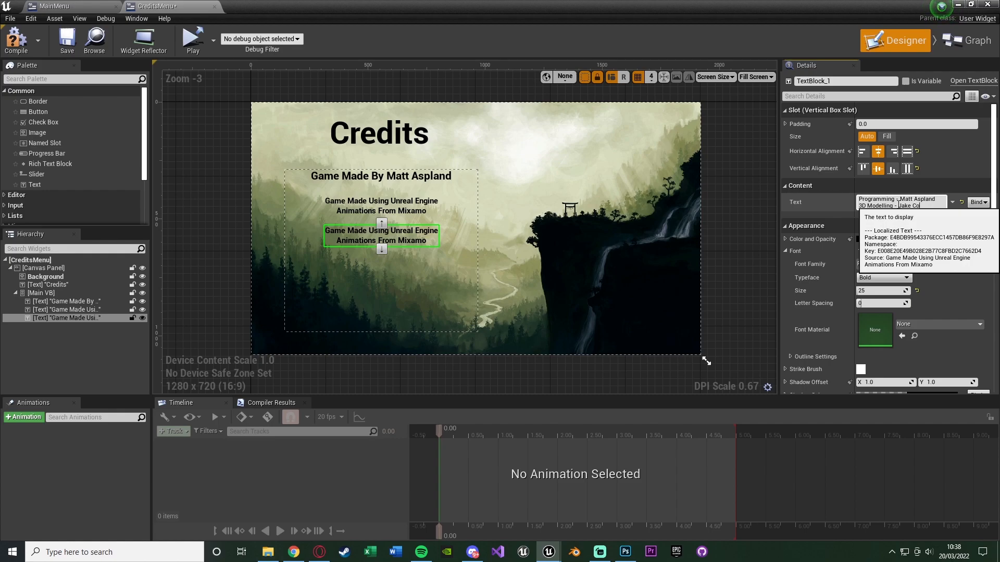
key(shift+Return)
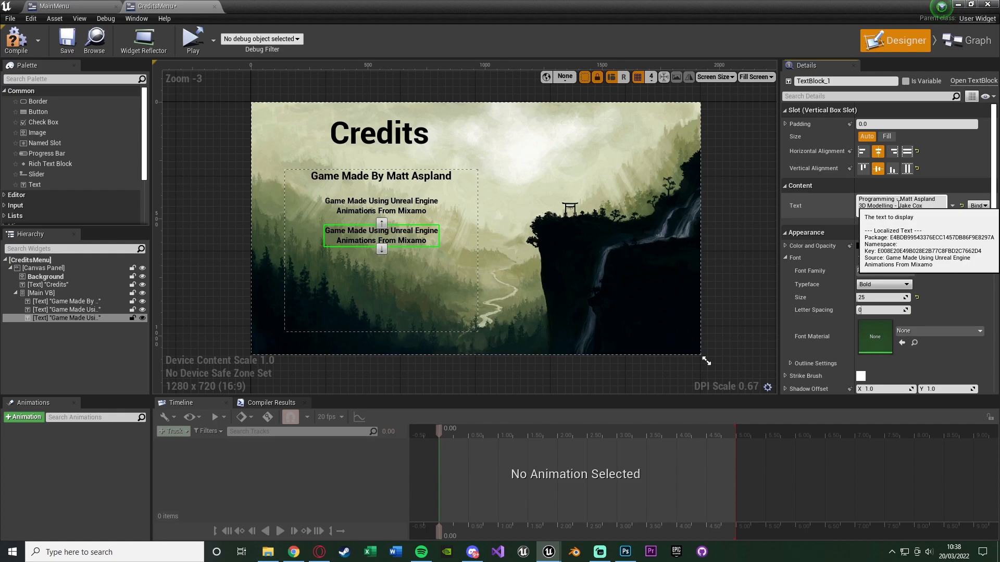
key(Return)
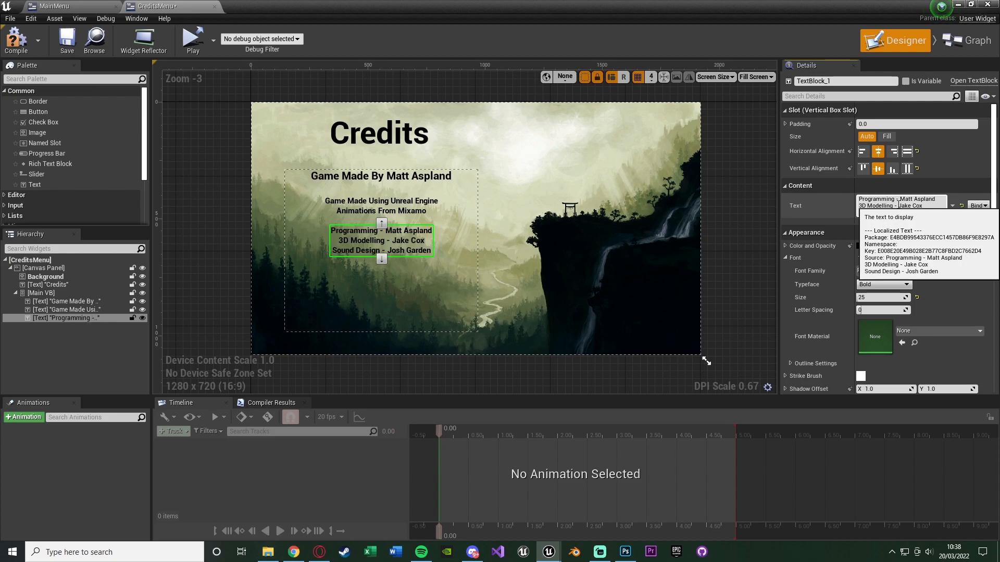
- Compile and save the CreditsMenu widget, then clear the selection
click(16, 39)
click(67, 40)
click(240, 219)
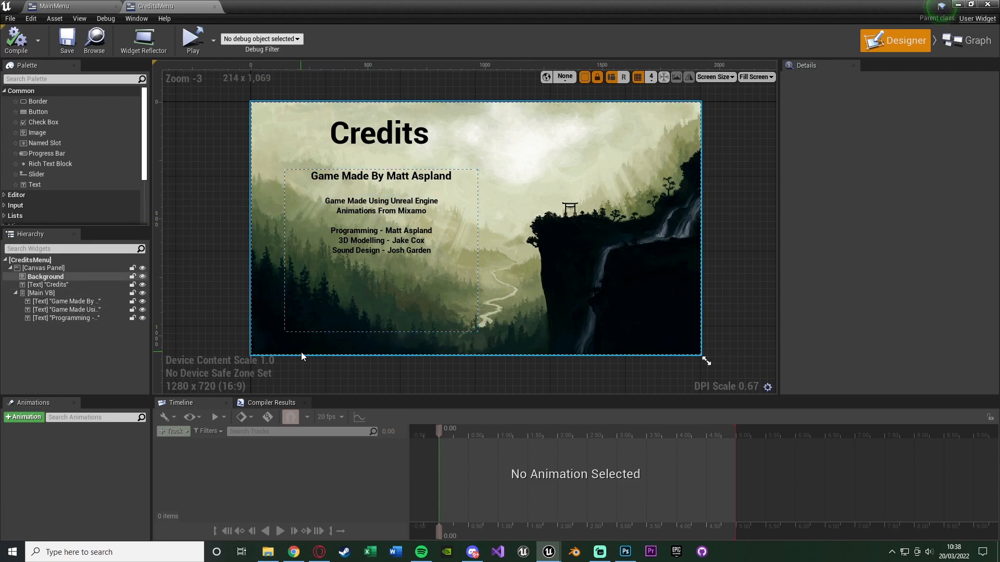
- Add a Button widget to the CreditsMenu canvas panel and name it "Back Button"
drag(49, 112, 109, 315)
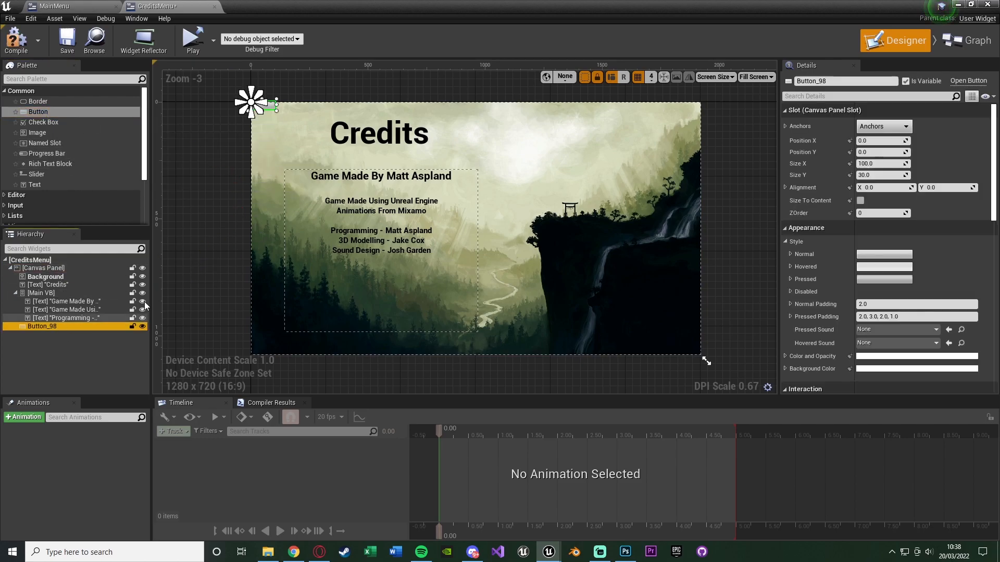
click(830, 81)
text(Back)
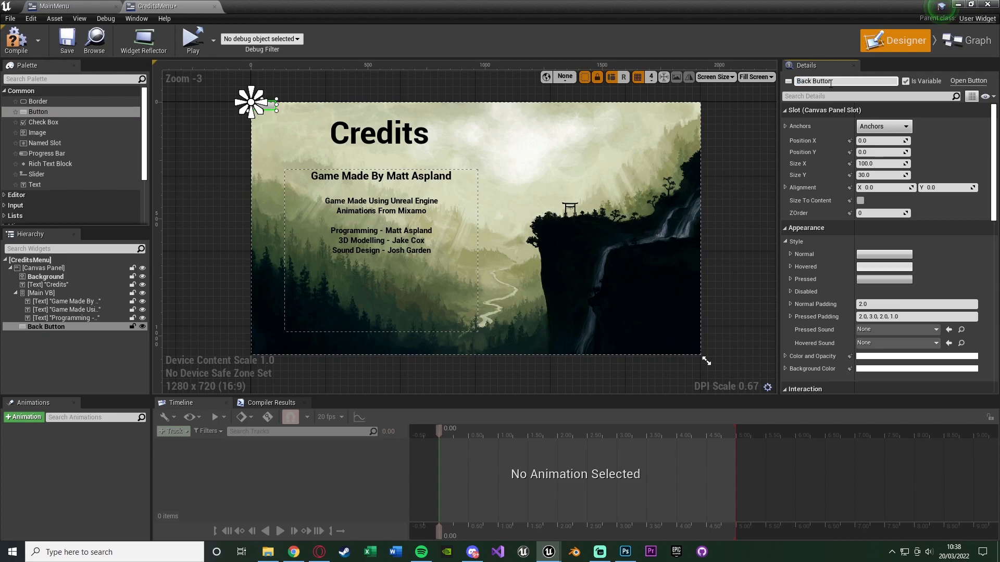
- Place a Text widget reading "Back" inside Back Button and colour it black
drag(32, 186, 49, 327)
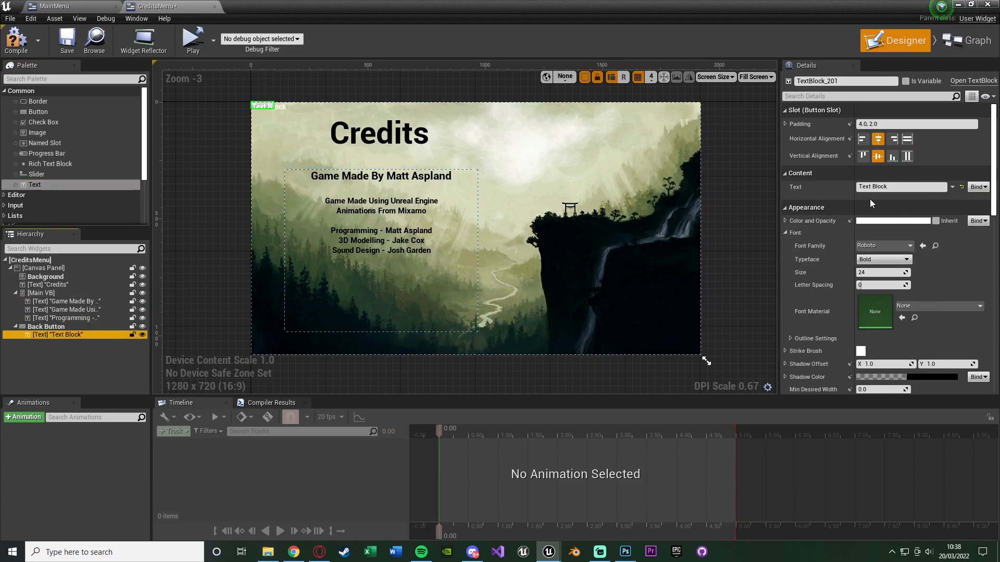
click(883, 187)
text(Back)
key(Return)
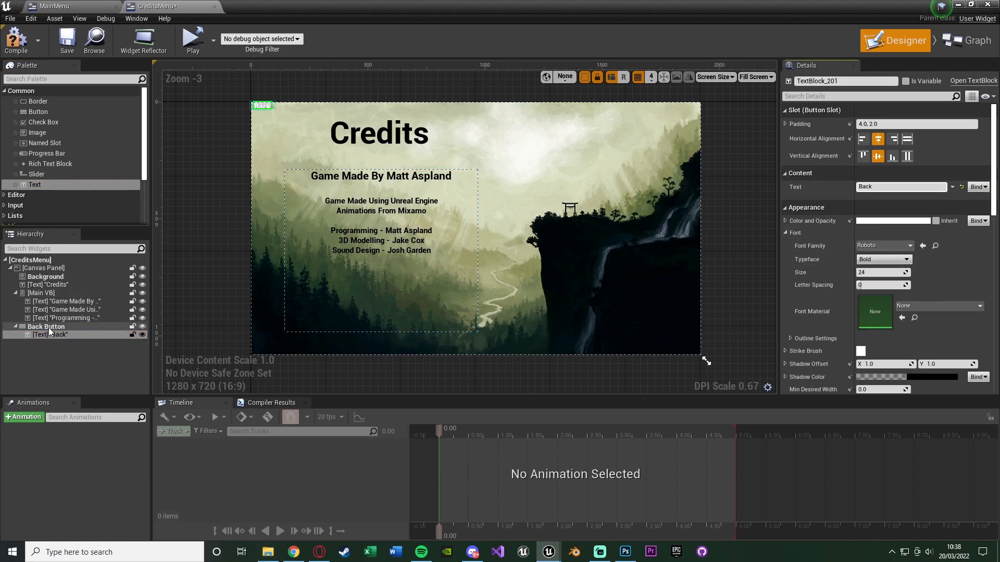
click(893, 221)
drag(809, 266, 814, 361)
click(814, 473)
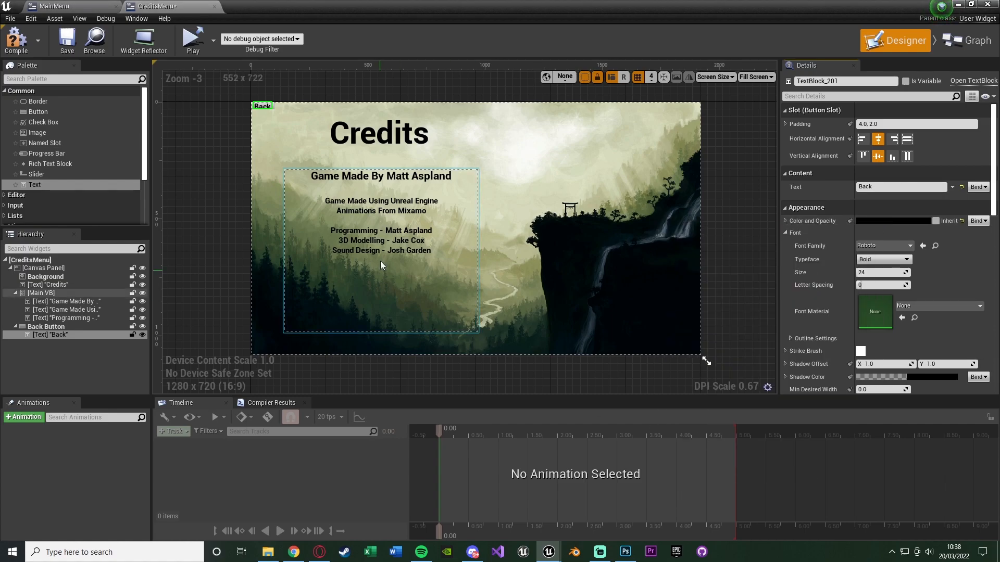
- Move Back Button to the bottom-left corner of the canvas and enlarge it to about 162 by 46
click(274, 108)
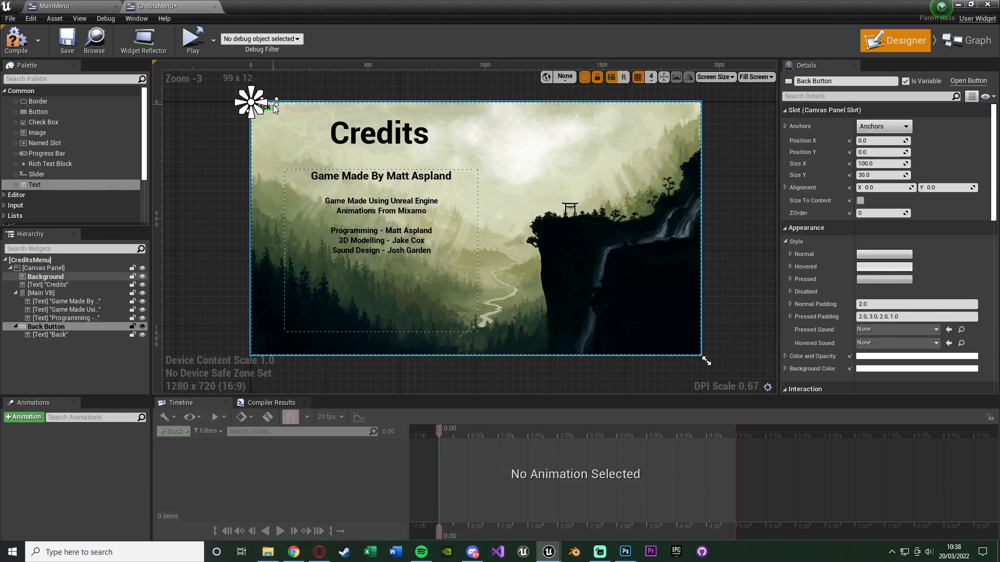
drag(273, 108, 295, 332)
scroll(311, 336, up, 6)
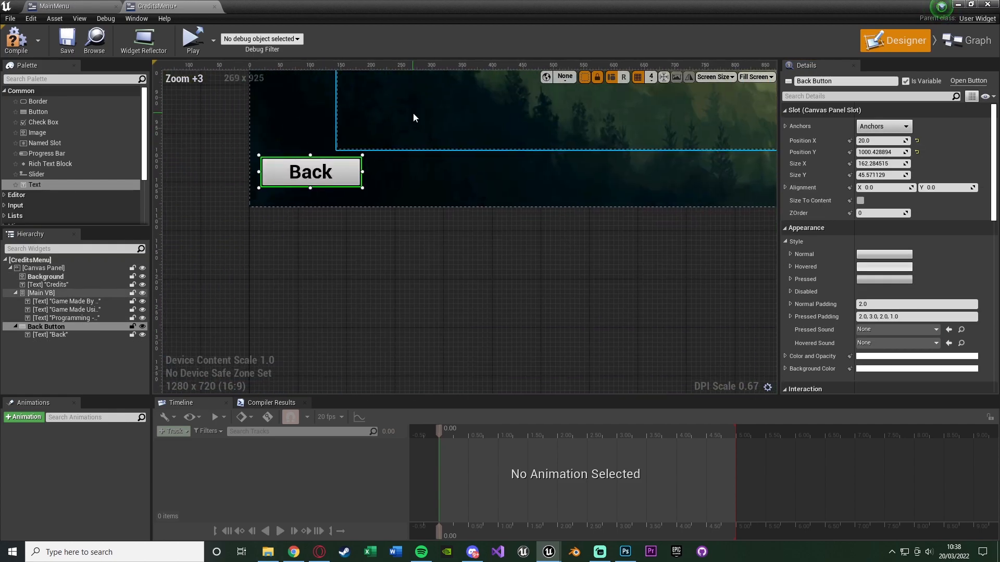
mouse_move(336, 173)
mouse_down()
mouse_move(345, 187)
mouse_move(342, 180)
mouse_up()
- Anchor Back Button to the bottom-left of the canvas and move the anchor onto the button's centre
click(884, 126)
click(872, 221)
drag(249, 207, 317, 178)
click(442, 233)
- Compile and save CreditsMenu with its new back button
scroll(455, 235, down, 8)
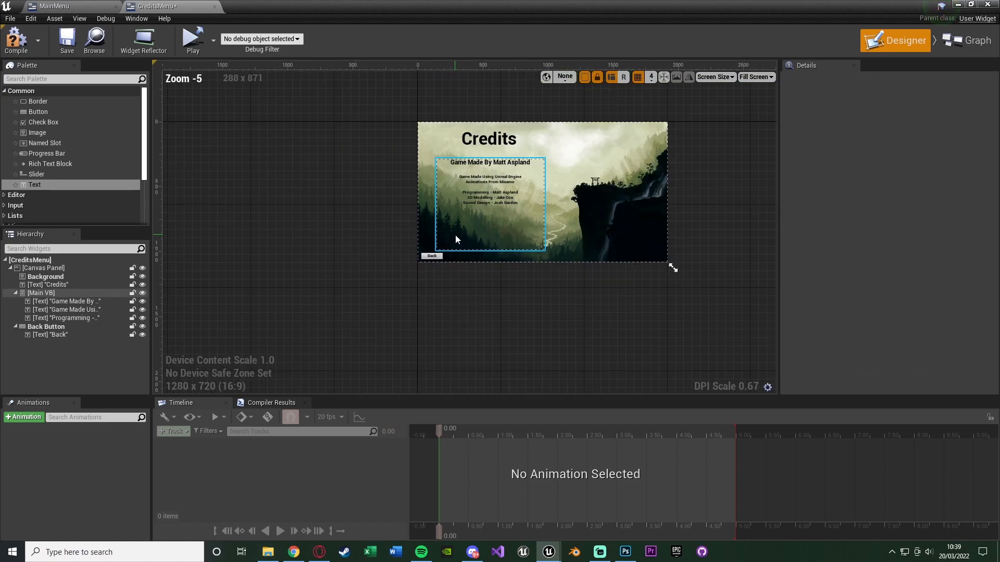
right_drag(455, 235, 417, 207)
scroll(474, 210, up, 2)
click(16, 38)
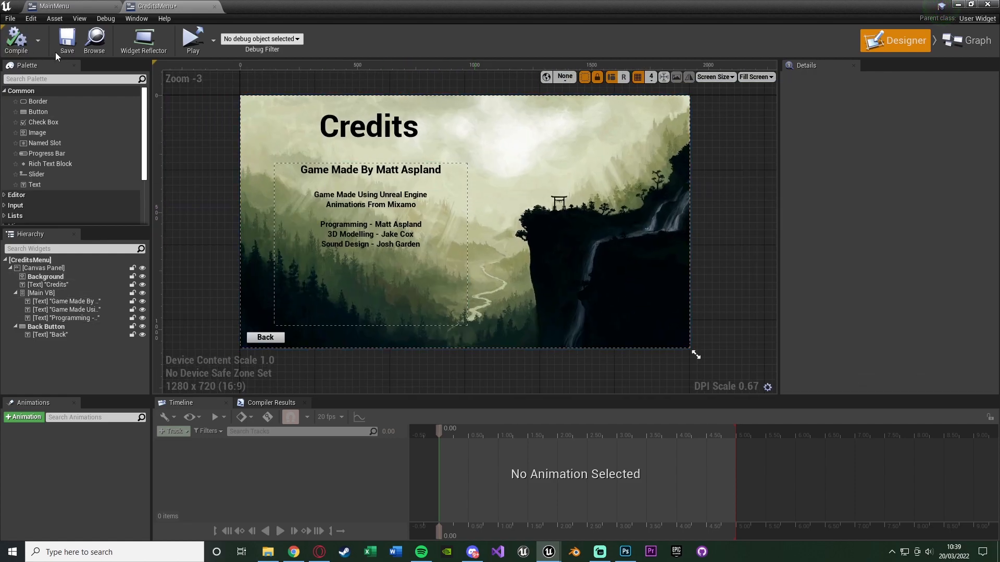
click(67, 39)
- Copy Back Button with its text from CreditsMenu and paste it into the canvas panel of the OptionsMenu widget
click(74, 329)
shift+click(75, 333)
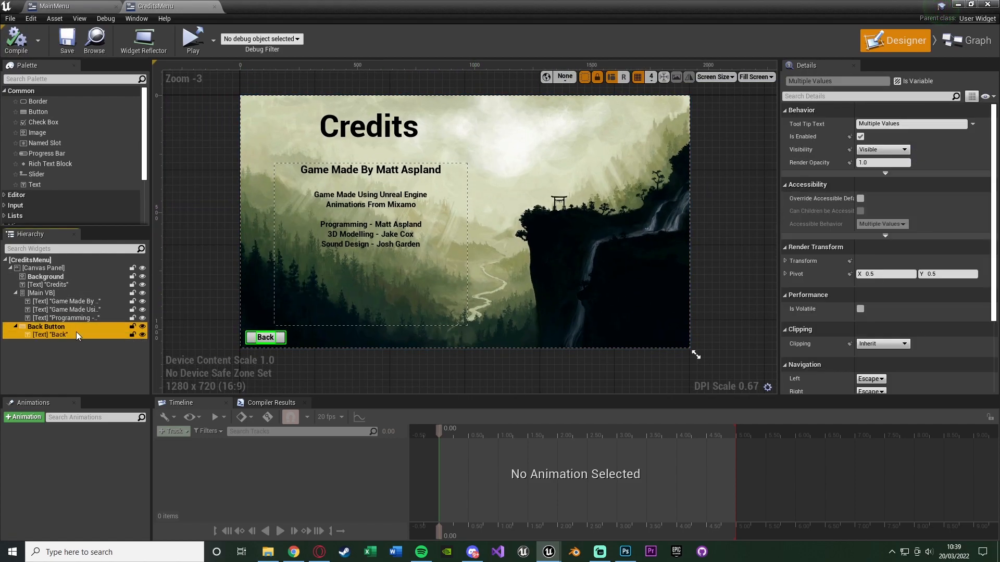
click(84, 363)
click(959, 5)
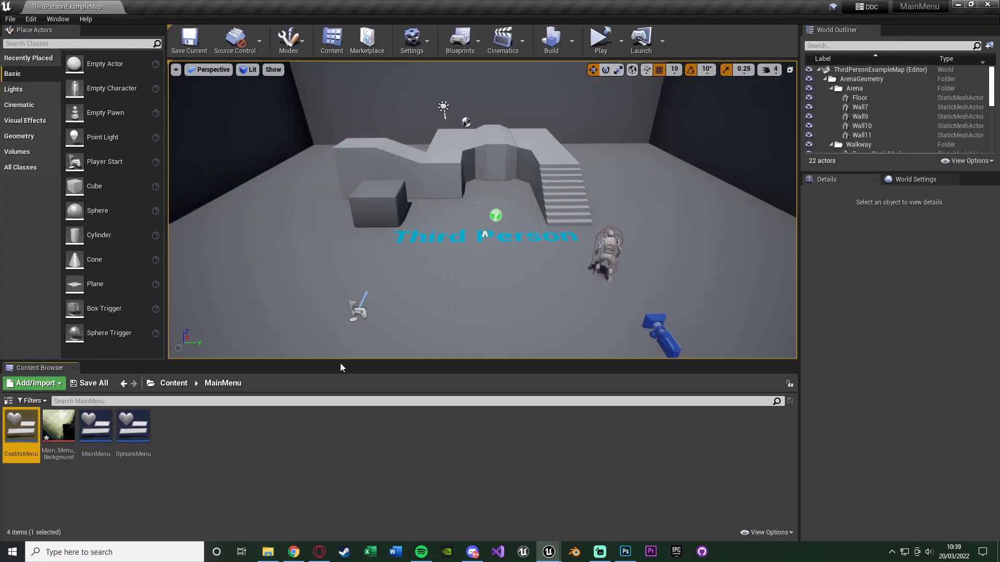
double_click(131, 435)
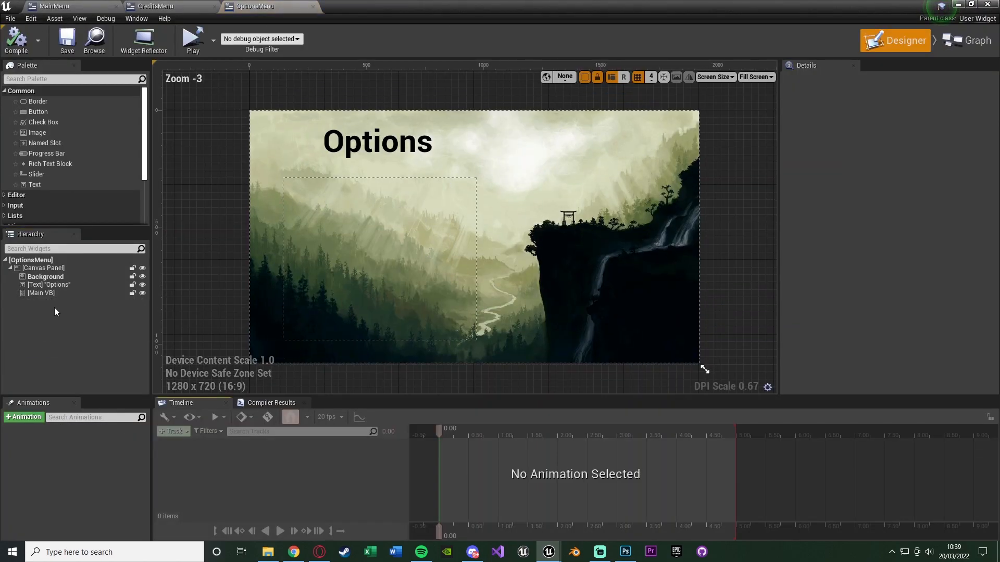
click(55, 268)
key(ctrl+v)
- Nudge the pasted Back Button in OptionsMenu up and left onto its anchor, to position X -80 and Y -24
scroll(304, 337, up, 9)
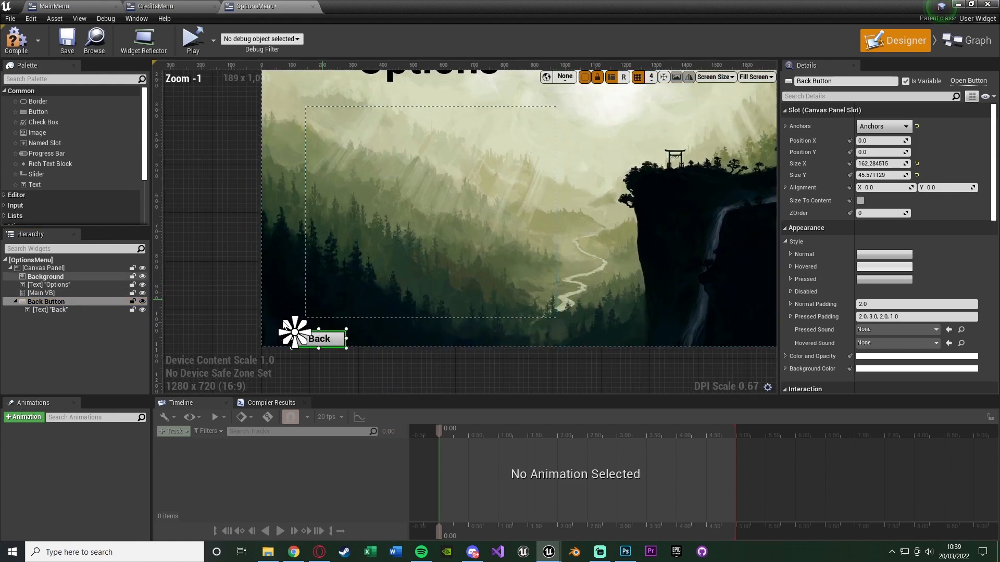
key(Up)
key(Up)
key(Up)
key(Up)
key(Up)
key(Up)
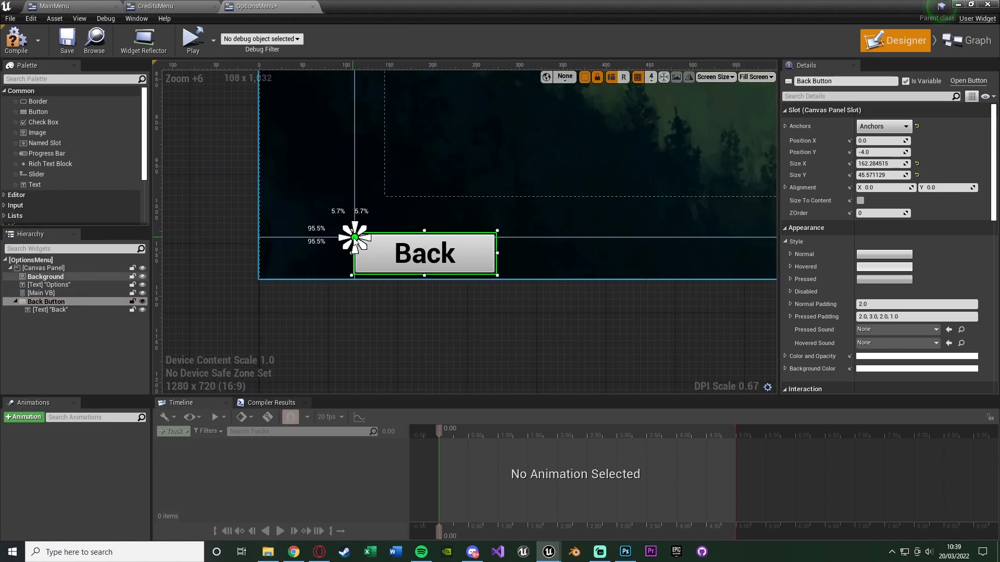
key(Left)
key(Left)
key(Left)
key(Left)
key(Left)
key(Left)
key(Left)
key(Left)
key(Left)
key(Left)
key(Left)
key(Left)
key(Left)
key(Left)
key(Left)
key(Left)
key(Left)
key(Left)
key(Left)
key(Left)
key(Left)
key(Left)
key(Left)
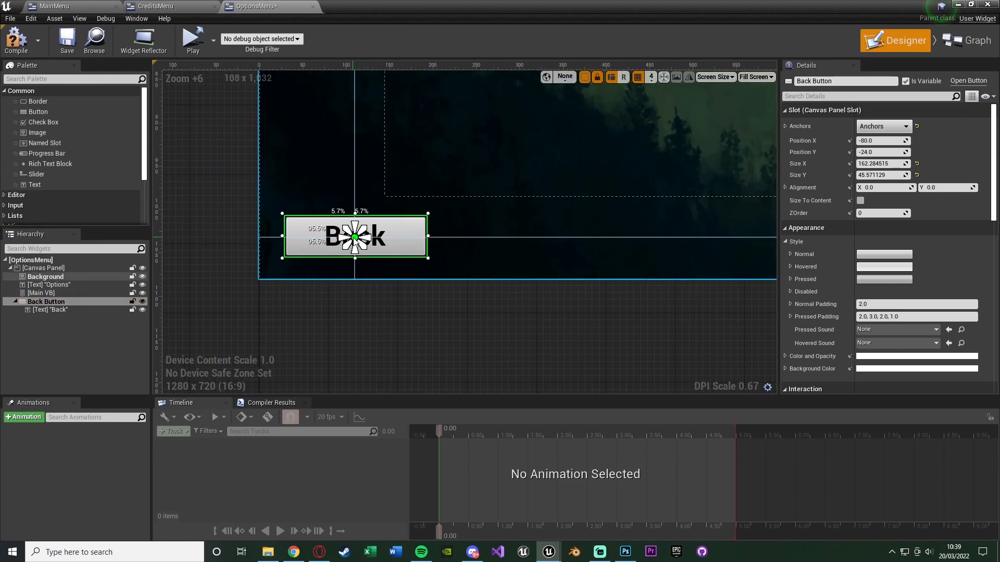
key(Right)
key(Right)
key(Right)
scroll(353, 242, down, 4)
scroll(353, 242, down, 4)
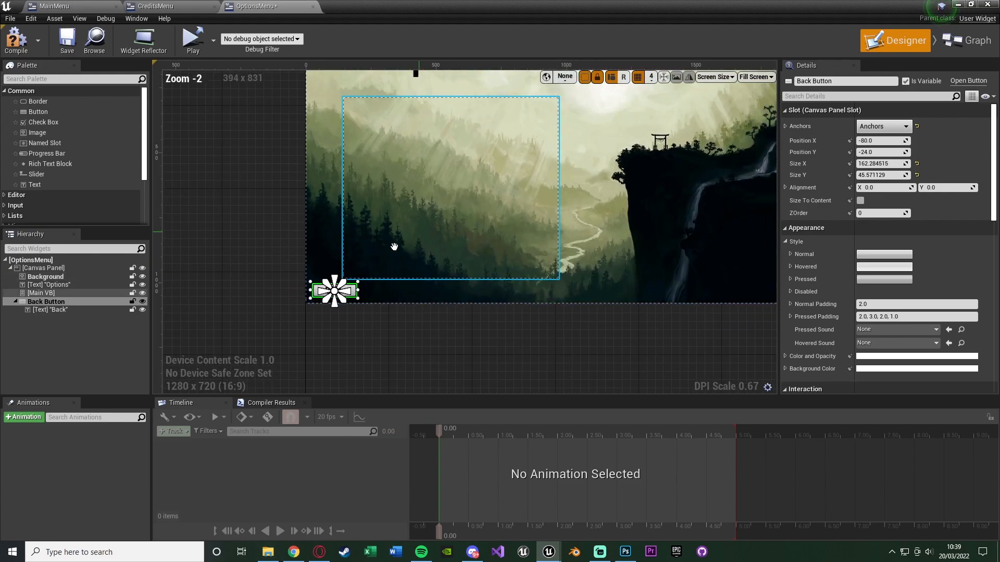
- Compile and save OptionsMenu, then switch back to the CreditsMenu widget
click(17, 39)
click(66, 39)
click(155, 5)
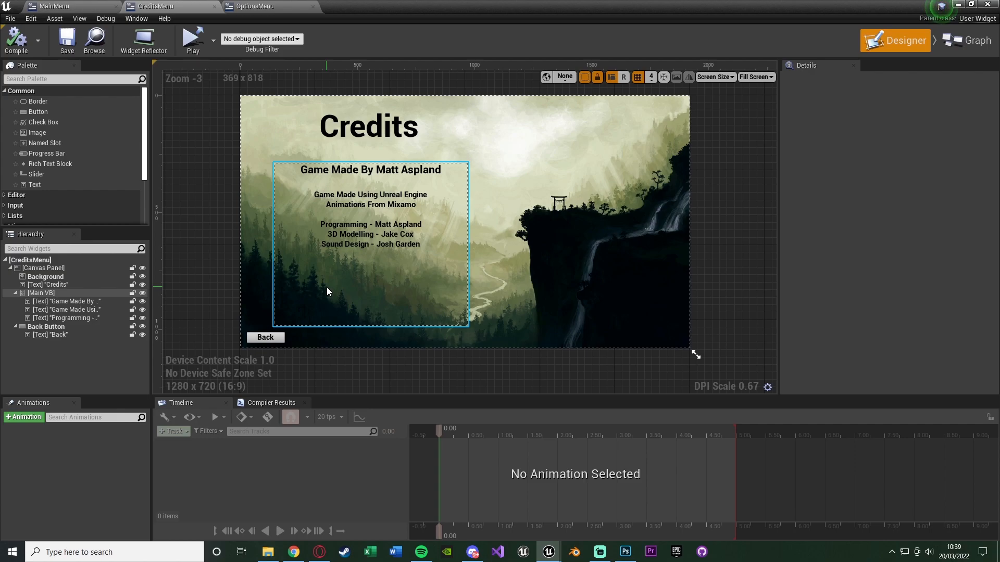
- Open the CreditsMenu event graph and delete the default Pre Construct, Construct and Tick event nodes
click(978, 40)
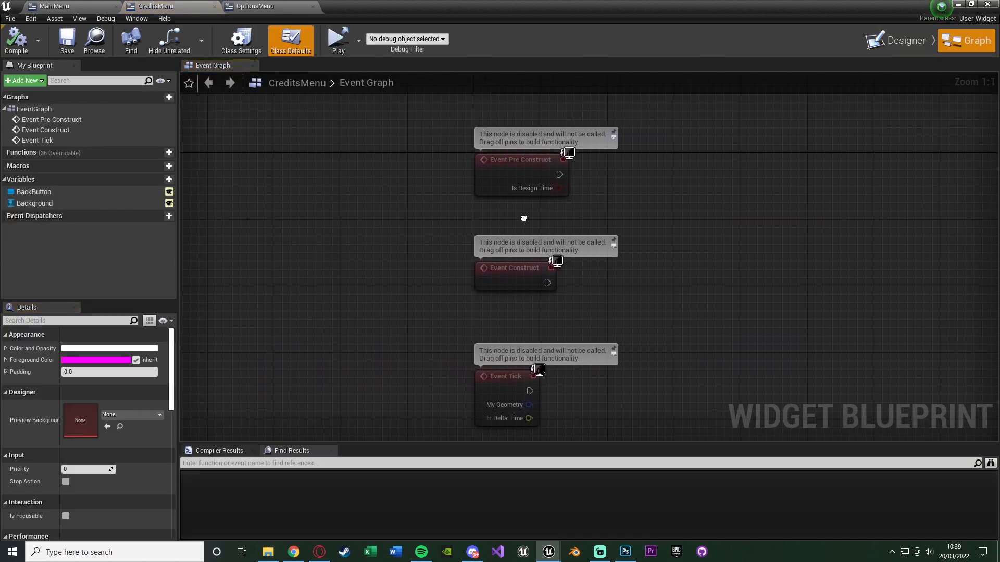
drag(341, 195, 486, 416)
key(Delete)
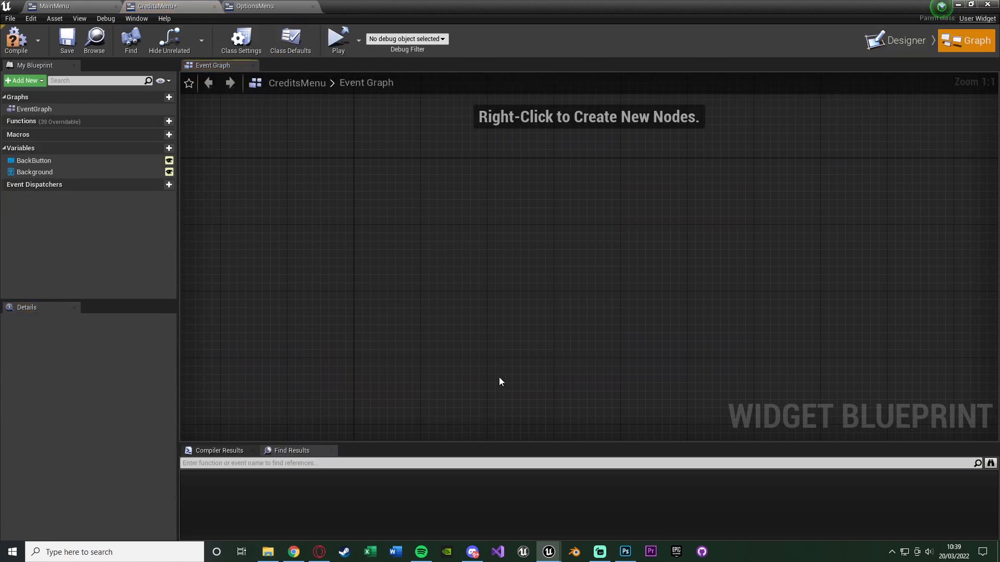
- Add an On Clicked event for BackButton in the CreditsMenu event graph
click(106, 161)
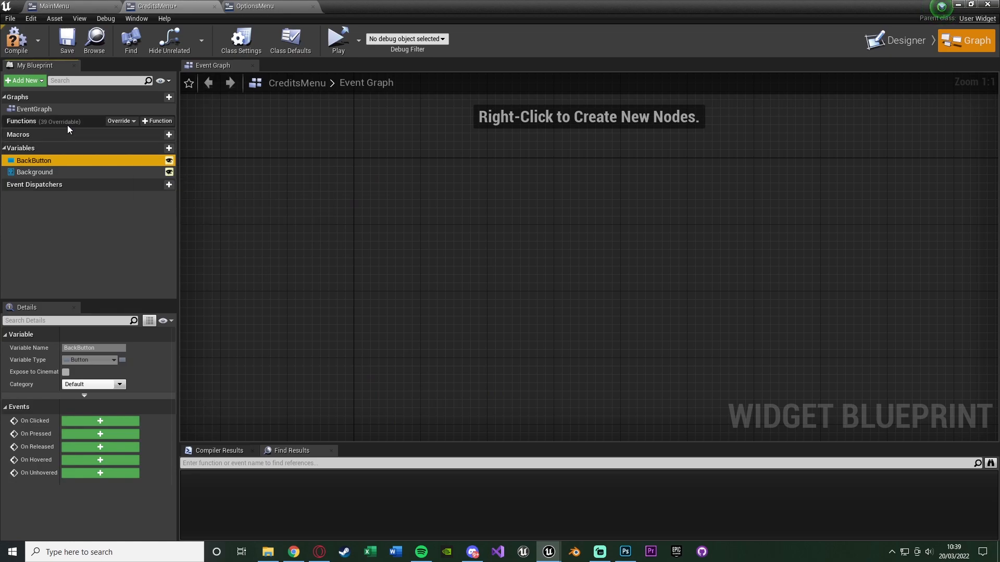
click(100, 421)
right_drag(481, 250, 169, 220)
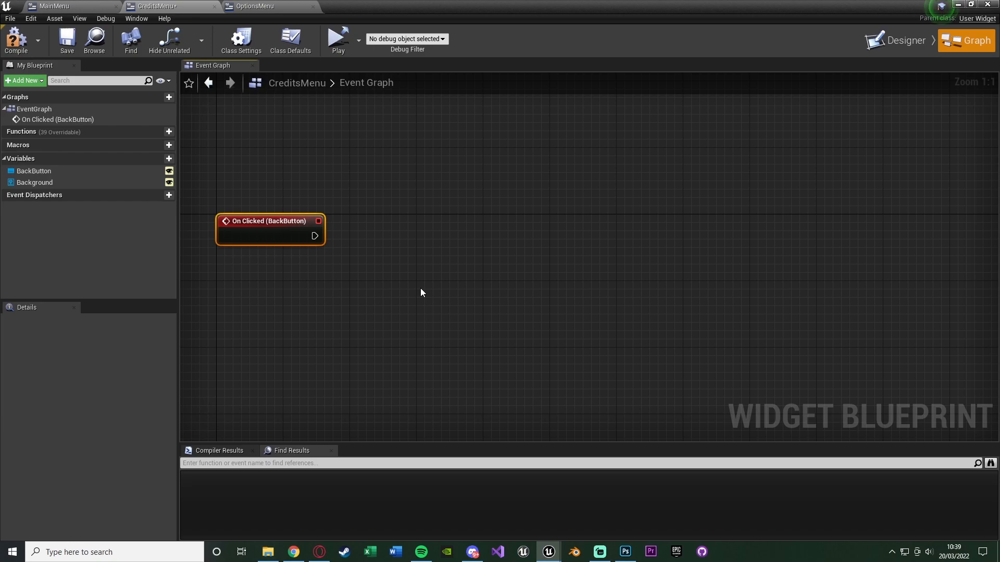
- Add a Create Widget node after the BackButton click event and set its class to MainMenu
drag(314, 235, 369, 220)
text(create wid)
key(Return)
click(410, 251)
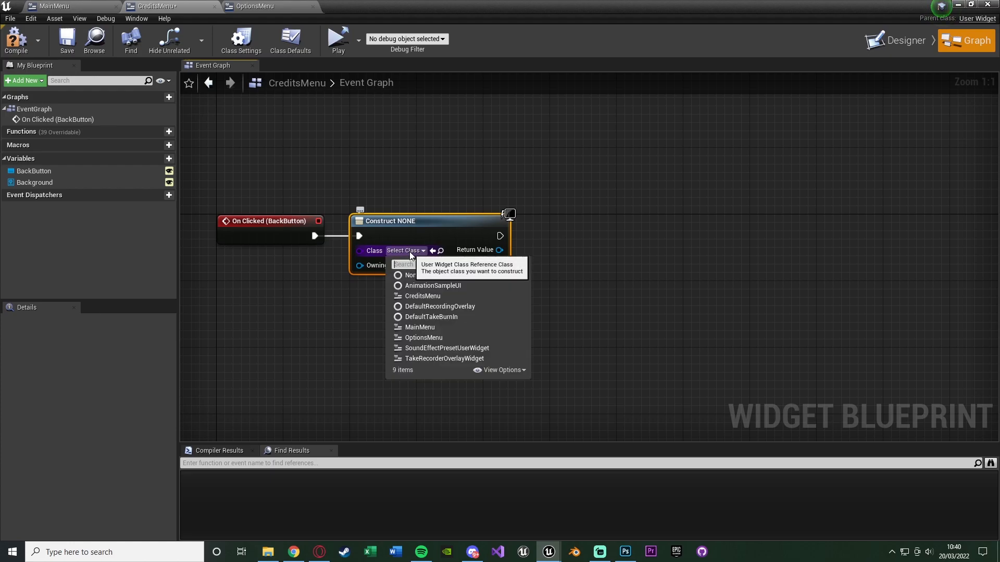
text(main)
click(416, 286)
- Add the created widget with Add to Viewport, followed by a Remove from Parent node targeting self
drag(495, 250, 550, 250)
text(add to vi)
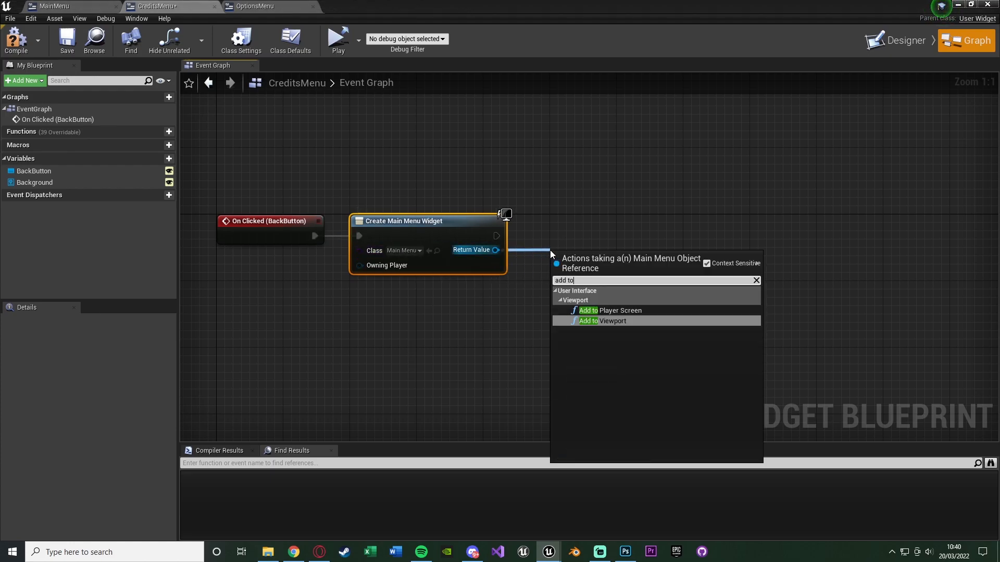
key(Return)
drag(558, 225, 636, 214)
text(remove)
key(Return)
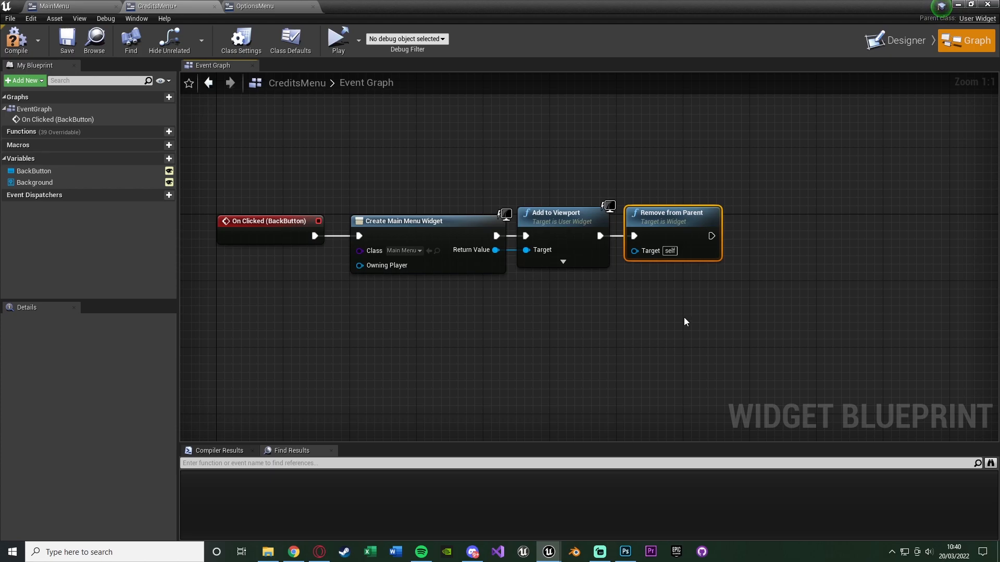
right_drag(683, 317, 587, 336)
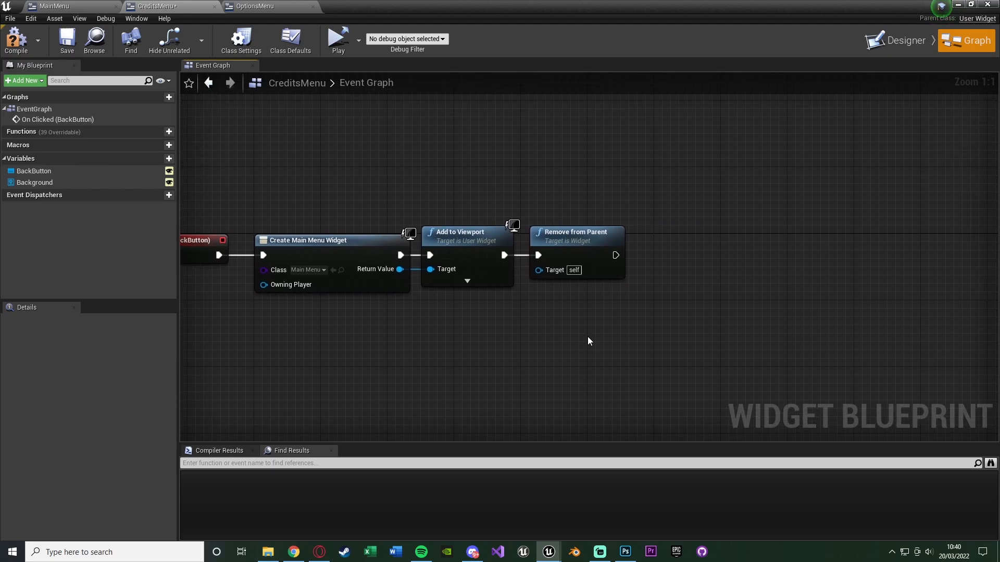
- Compile and save CreditsMenu with its BackButton click logic
right_drag(185, 187, 290, 186)
drag(263, 177, 795, 358)
click(795, 357)
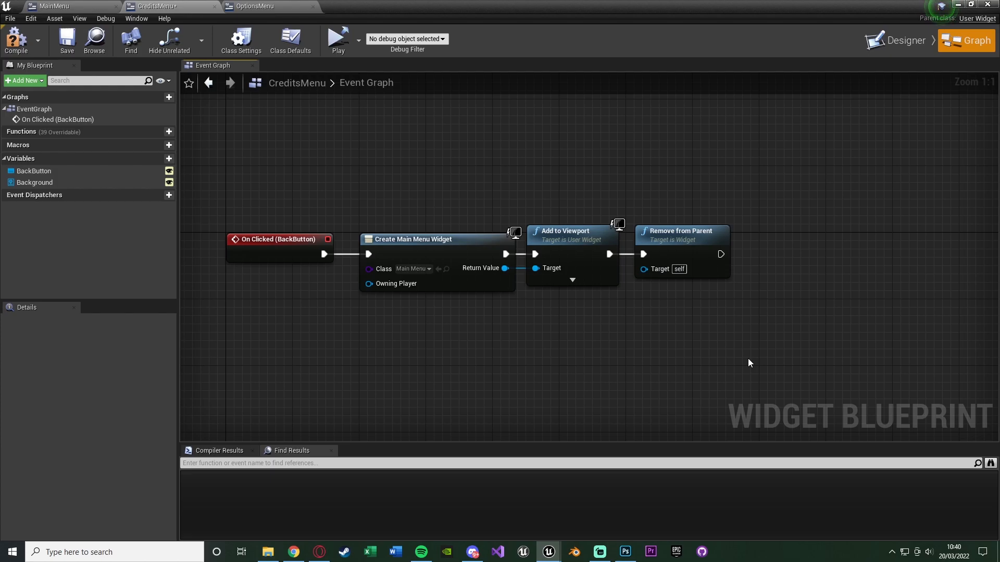
right_drag(688, 359, 709, 369)
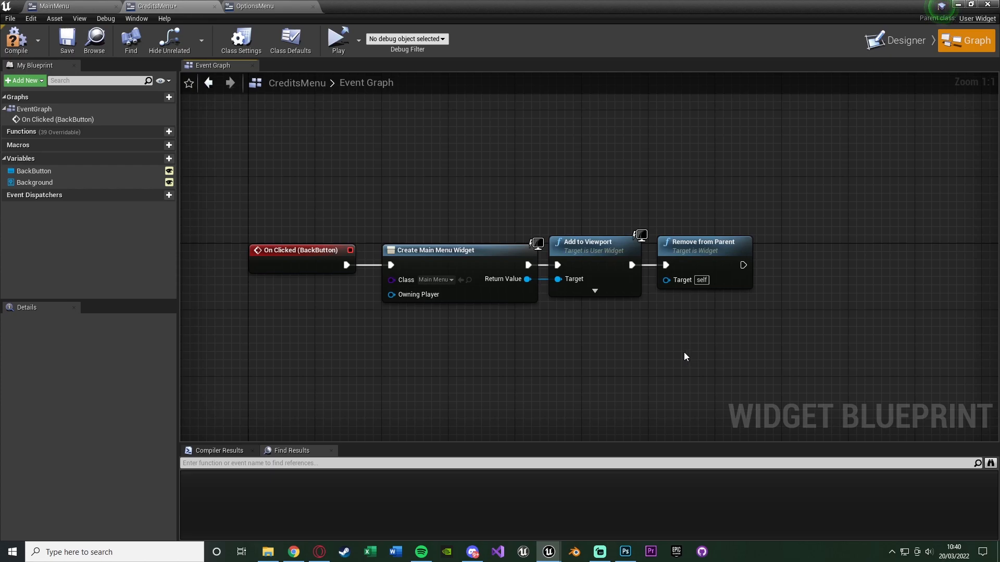
click(16, 46)
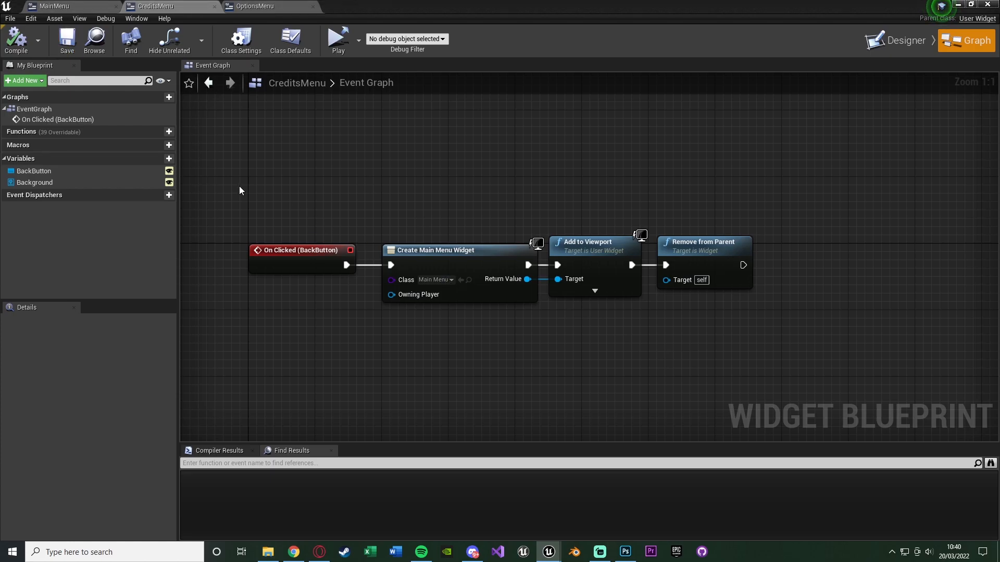
- Copy the whole BackButton click node chain, then return CreditsMenu to its designer view and close the widget
drag(240, 187, 808, 328)
click(354, 220)
right_drag(354, 219, 378, 225)
click(896, 40)
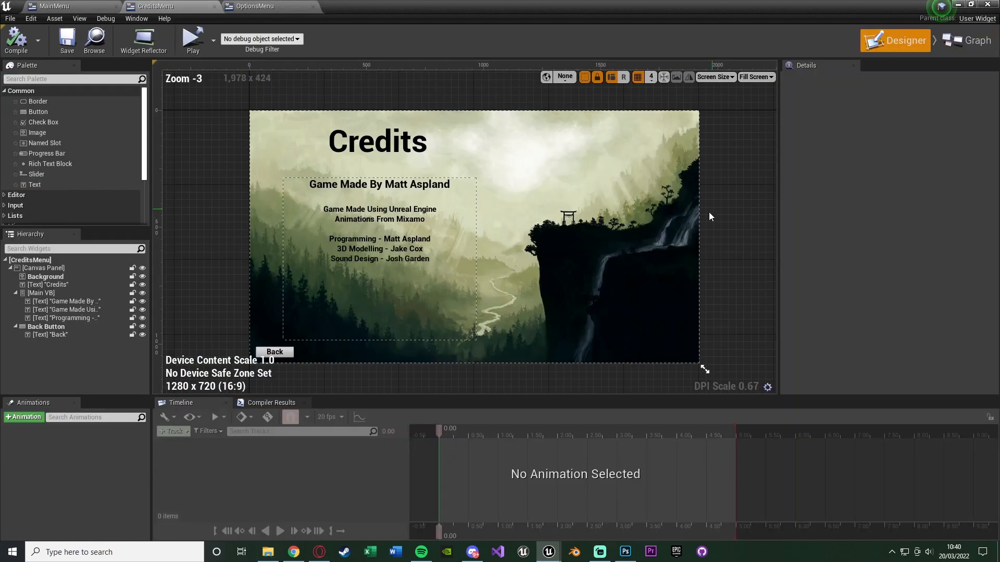
click(214, 7)
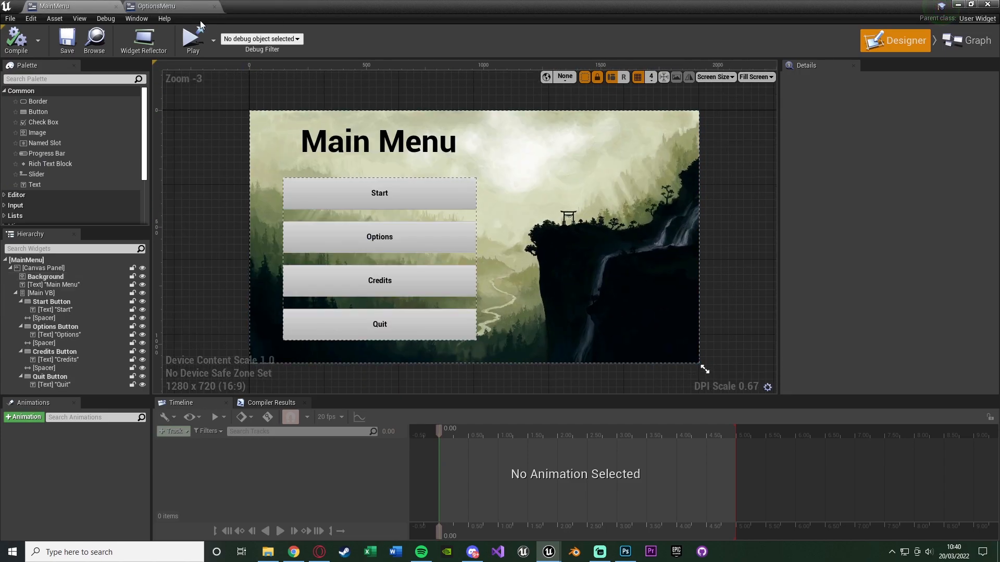
- Open the OptionsMenu event graph and delete all its default event nodes
click(171, 6)
click(965, 40)
right_drag(545, 168, 420, 147)
drag(361, 146, 542, 365)
key(Delete)
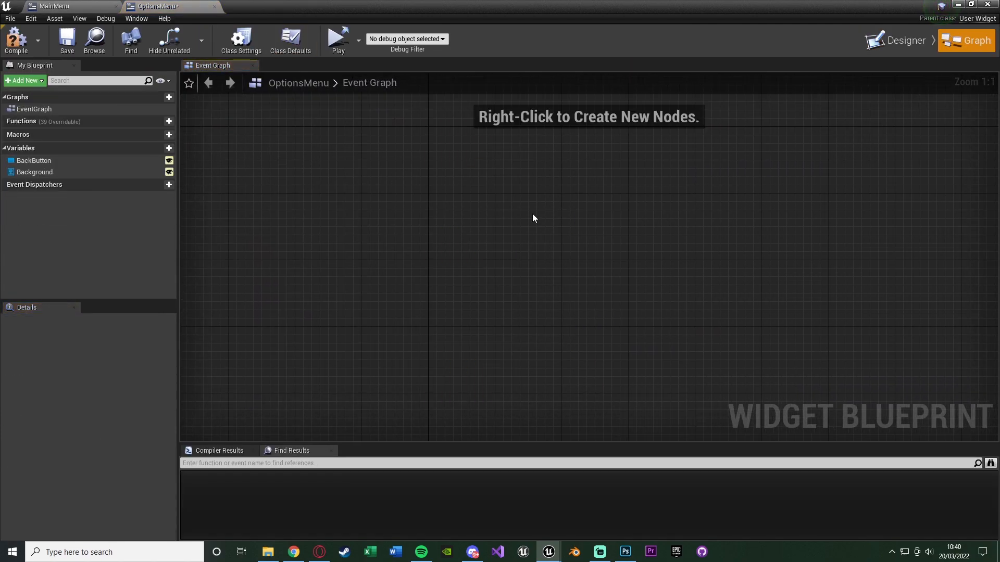
- Paste the copied BackButton click nodes into the OptionsMenu event graph, then compile, save and close the widget
key(ctrl+v)
drag(377, 227, 484, 136)
click(479, 173)
click(16, 41)
click(66, 41)
click(214, 6)
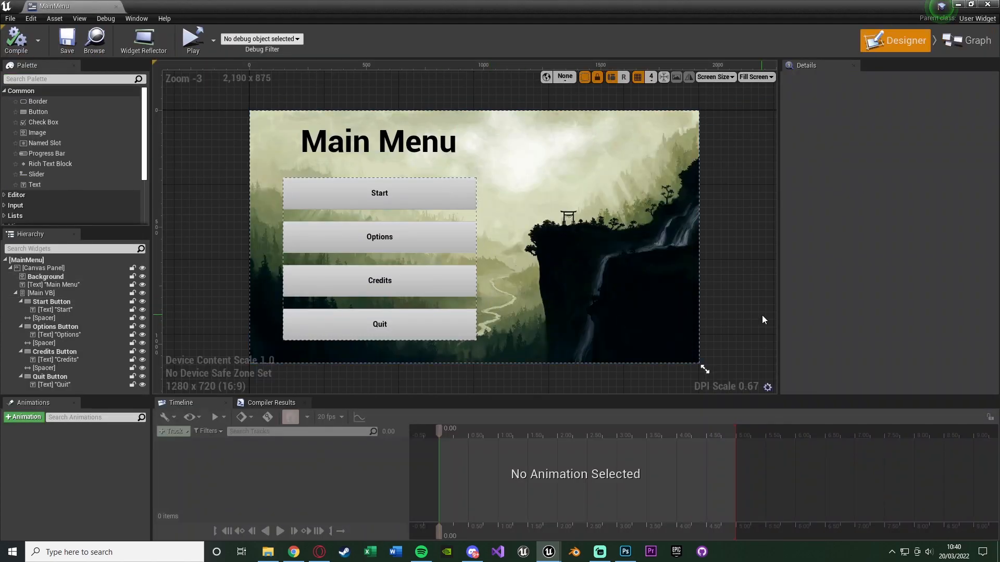
- In the MainMenu event graph, delete Event Pre Construct and Event Tick and move Event Construct up into the freed space
click(967, 41)
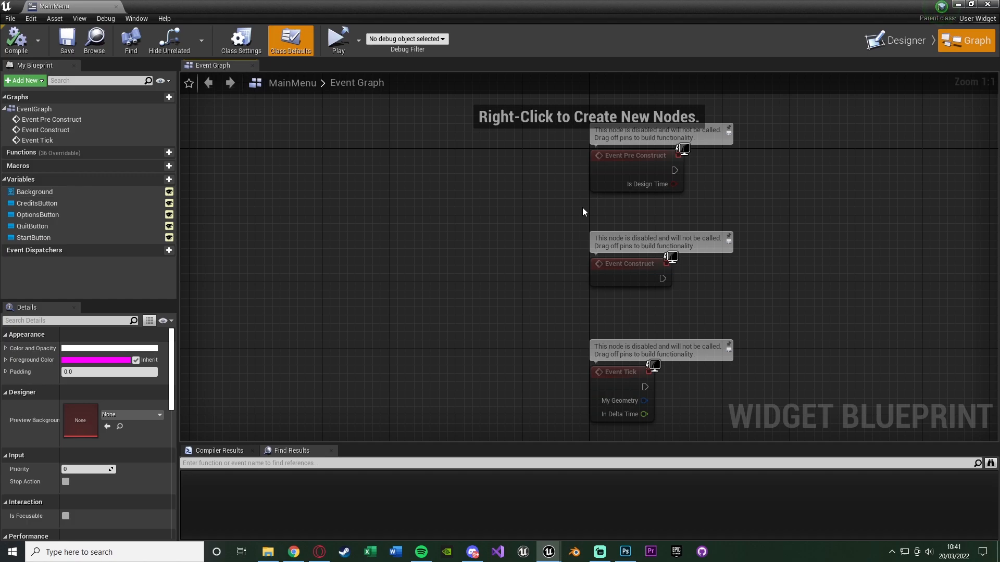
right_drag(573, 206, 348, 215)
click(386, 182)
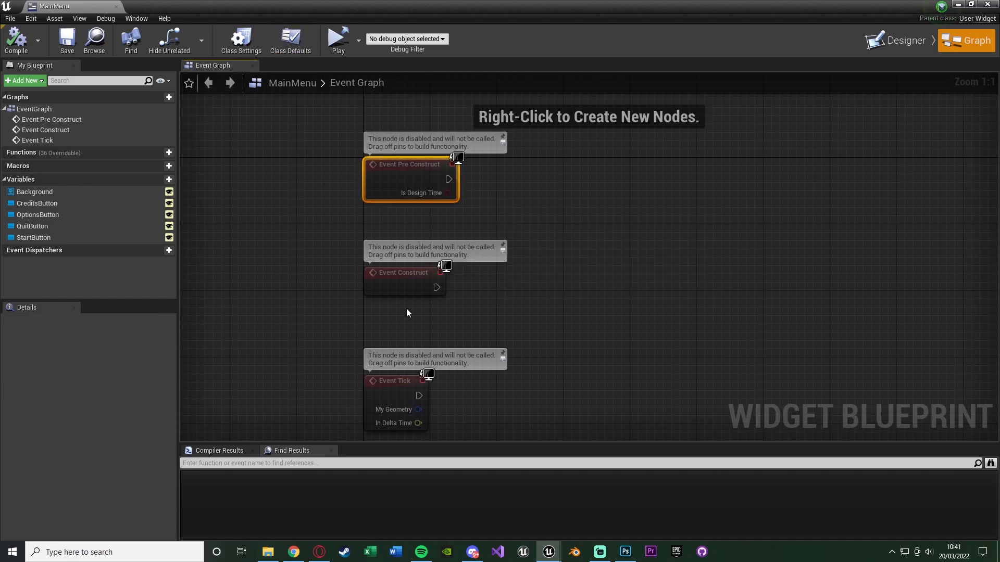
key(Delete)
click(390, 384)
key(Delete)
drag(395, 292, 392, 180)
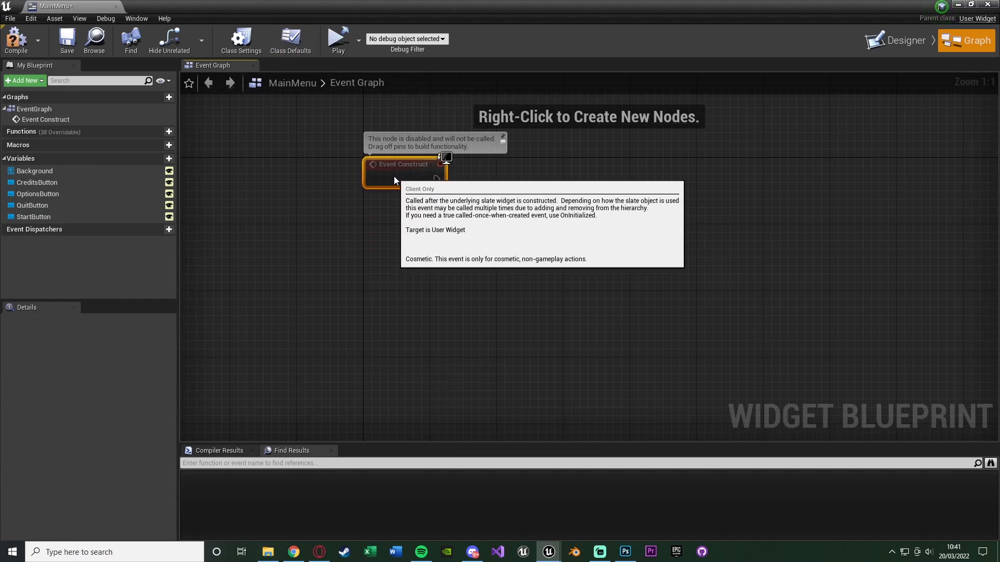
- Place an OptionsButton reference under Event Construct and add a Set Is Enabled node from it with In Is Enabled off
right_drag(441, 294, 263, 306)
drag(58, 194, 201, 214)
drag(265, 221, 295, 198)
text(se)
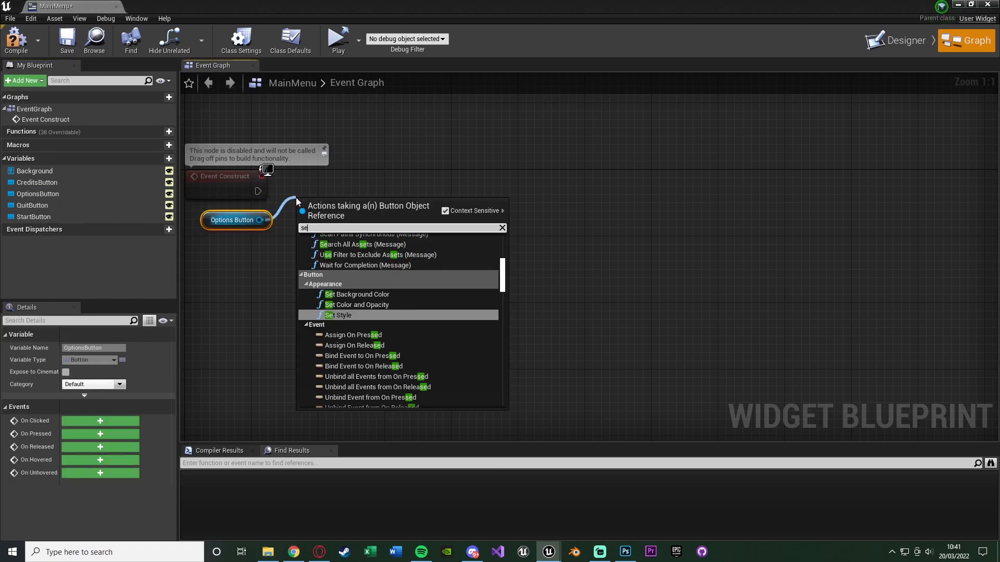
text(t isen)
key(Return)
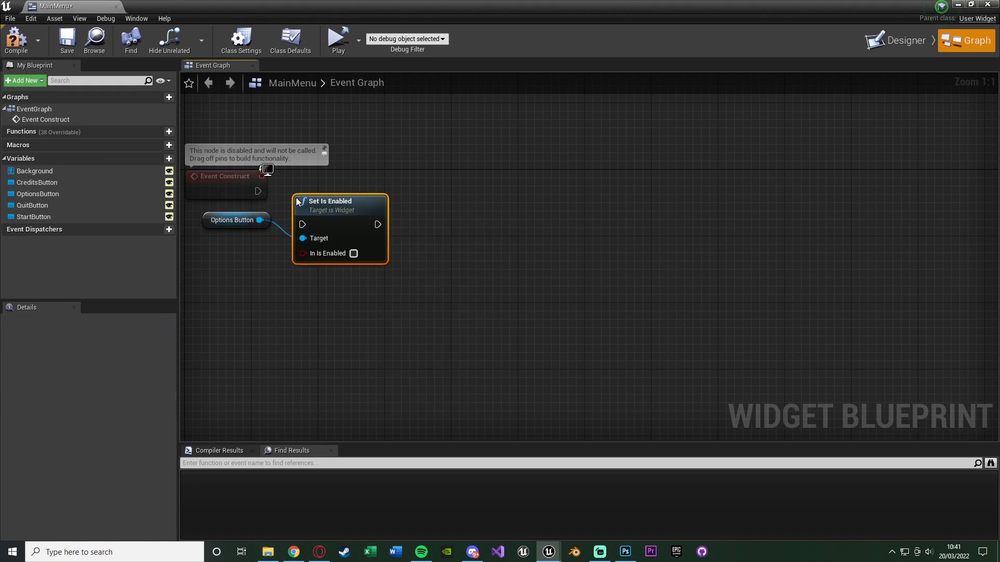
- Connect Event Construct to Set Is Enabled and align the node beside it, then compile and save MainMenu
drag(276, 201, 260, 190)
drag(334, 212, 321, 180)
click(323, 273)
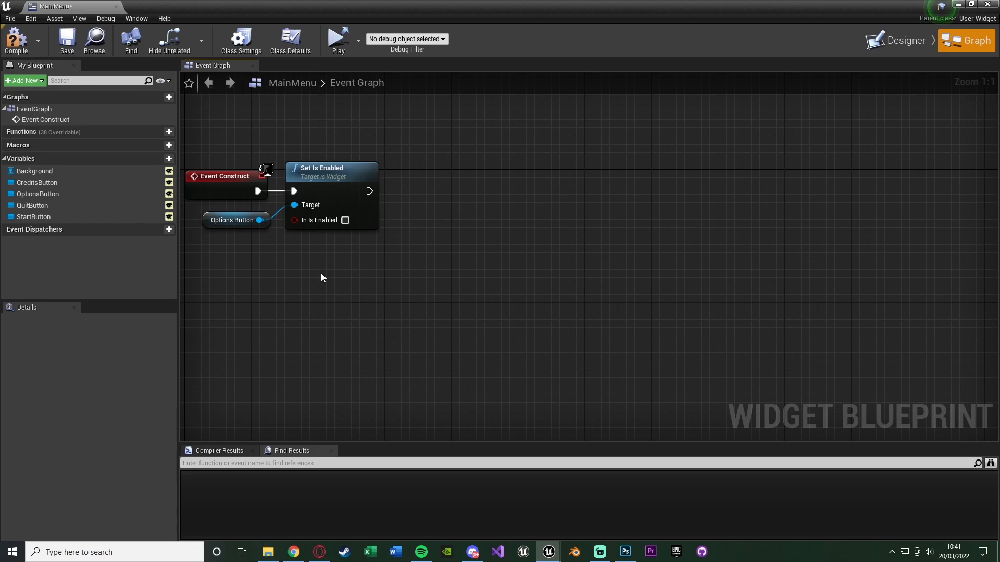
right_drag(321, 274, 355, 287)
click(16, 39)
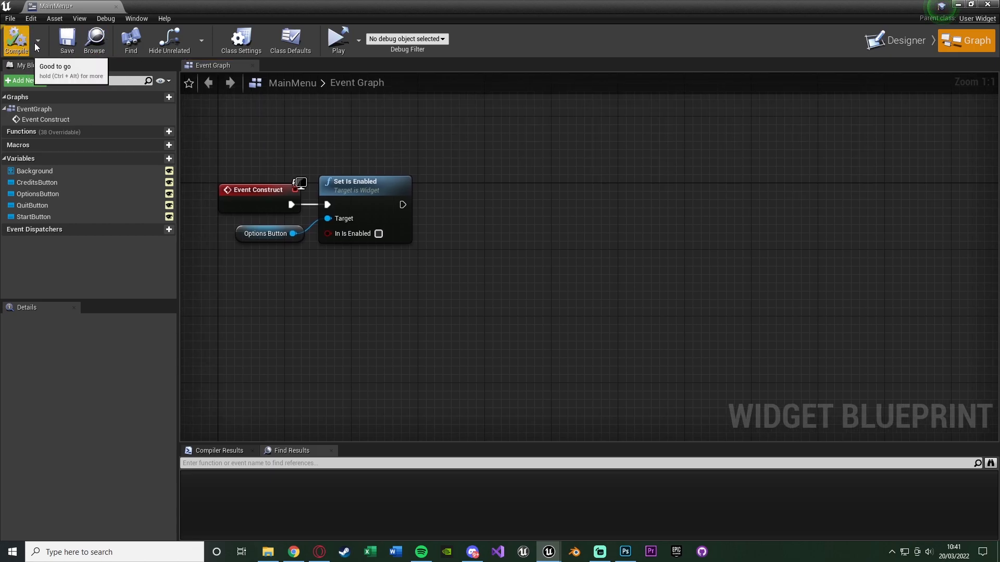
click(66, 39)
- Add an On Clicked event for StartButton and position it below the Event Construct nodes
right_drag(387, 297, 392, 213)
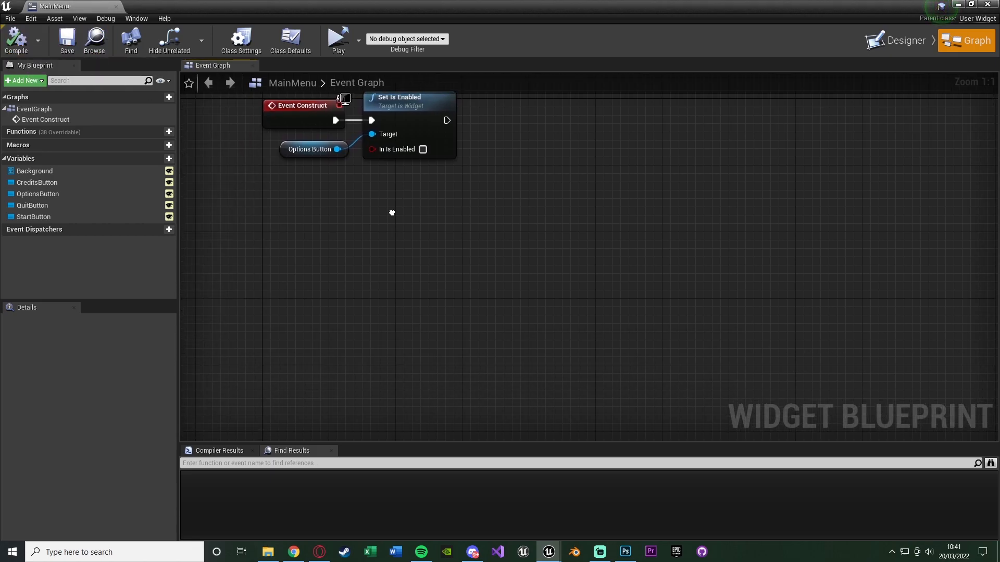
click(100, 217)
click(112, 420)
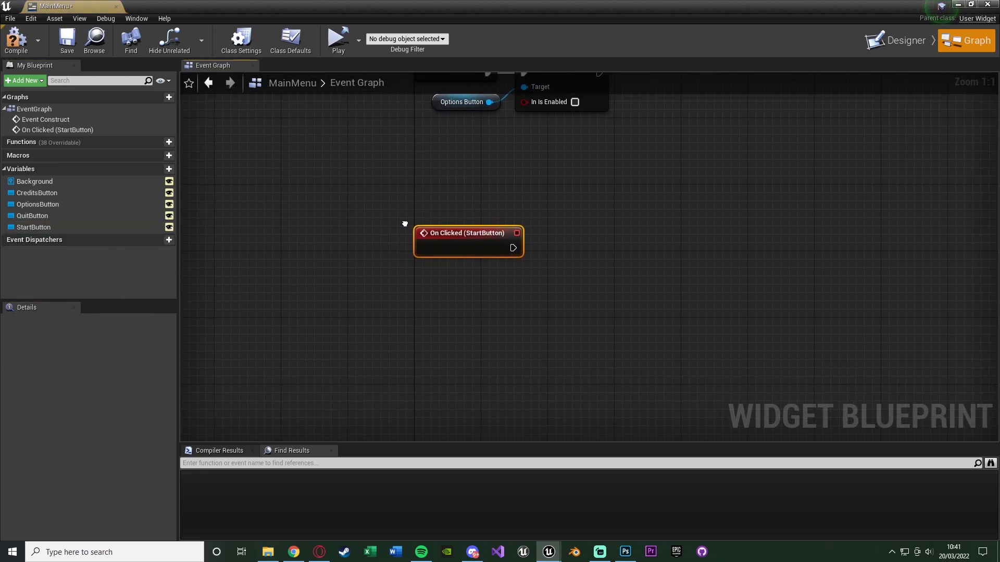
drag(336, 245, 336, 267)
right_drag(519, 274, 436, 266)
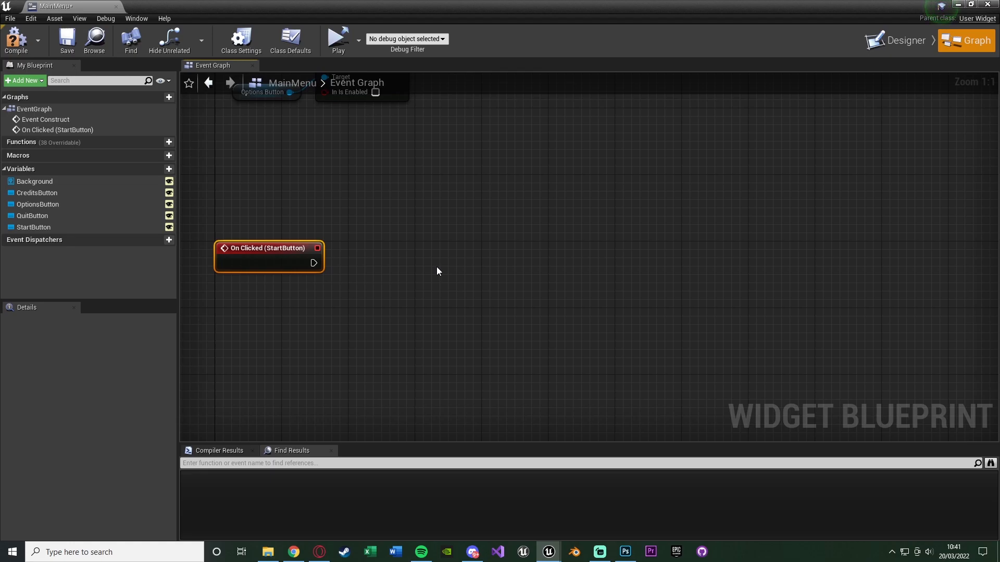
right_drag(436, 267, 421, 244)
- Add a Get Player Controller node feeding Set Input Mode Game Only, and run it from the StartButton click event
right_click(261, 273)
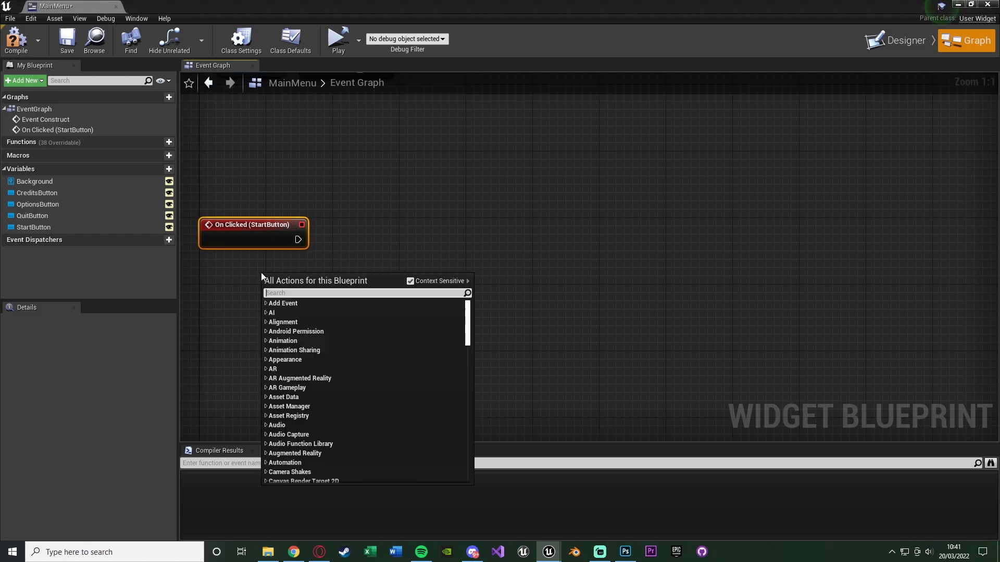
text(get player controller)
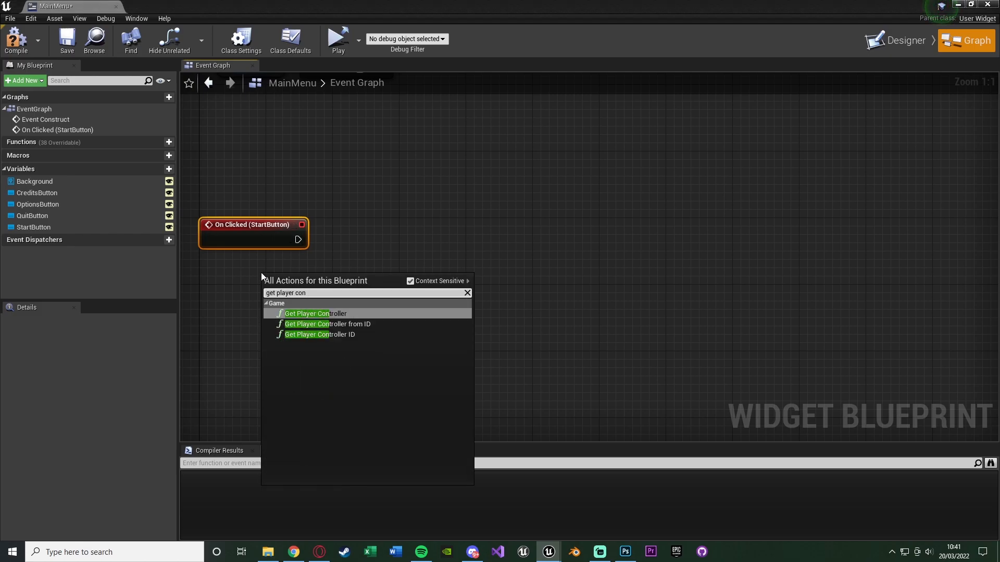
key(Return)
drag(281, 282, 340, 256)
text(set input mo)
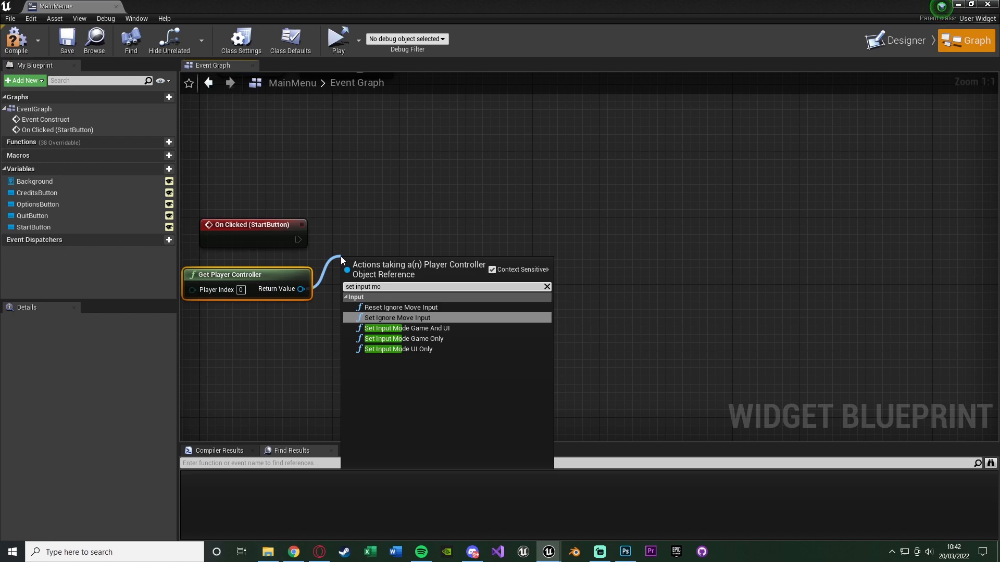
key(Down)
key(Down)
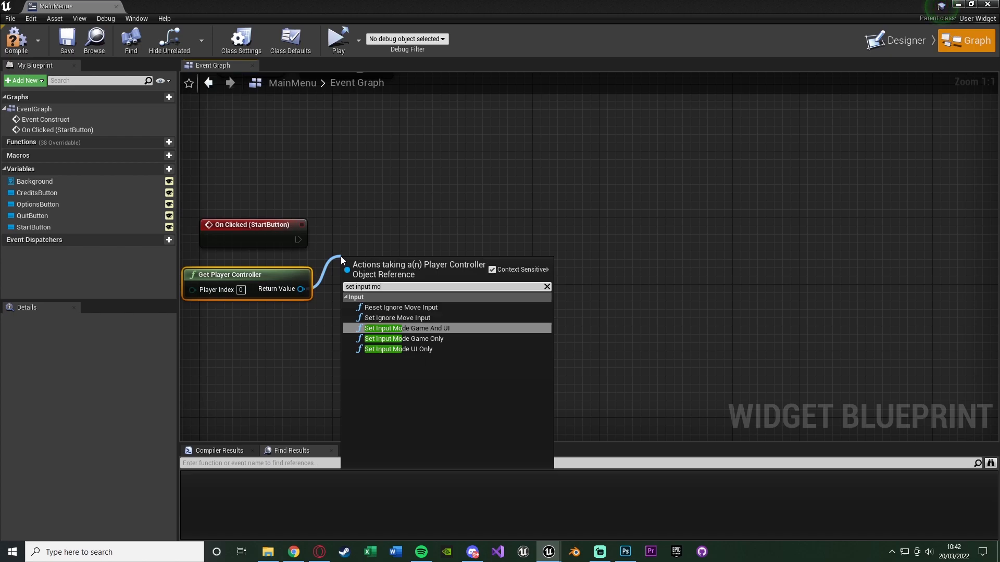
key(Return)
drag(298, 240, 356, 235)
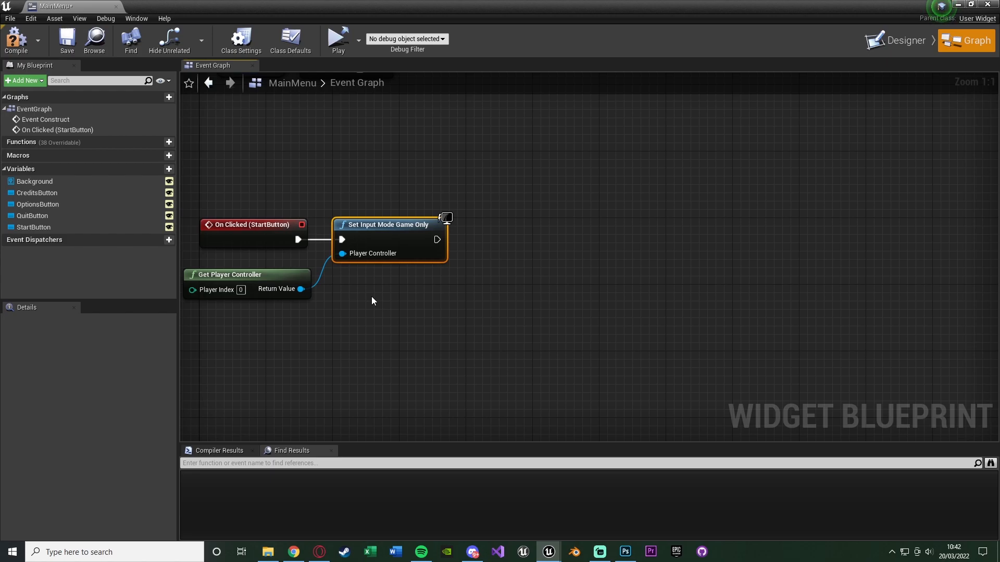
- Add a Set Show Mouse Cursor node from the player controller, left off, and connect it after Set Input Mode Game Only
right_drag(492, 295, 464, 297)
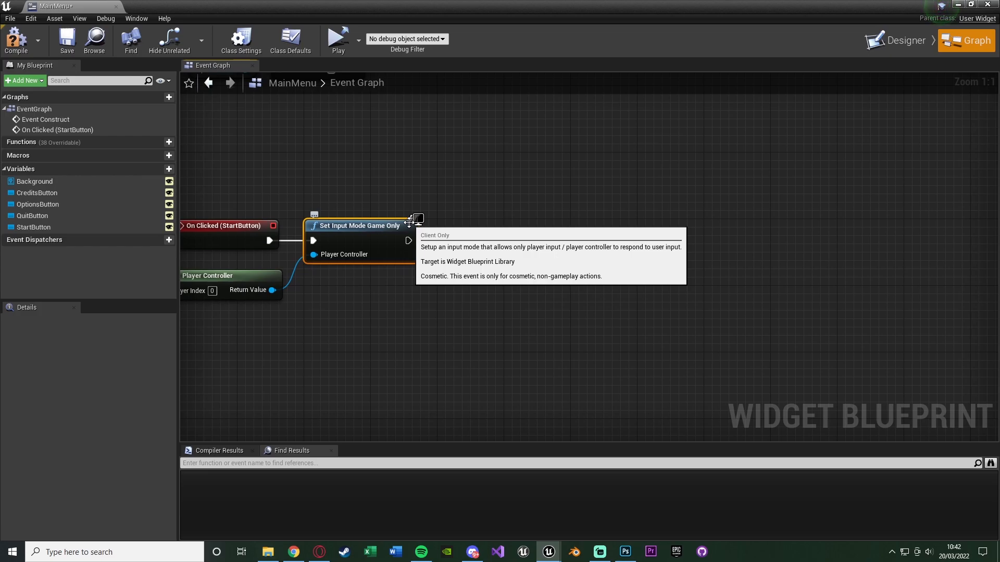
mouse_move(442, 250)
right_down()
mouse_move(424, 250)
mouse_move(450, 250)
right_up()
drag(280, 290, 452, 285)
text(set show mouse)
key(Return)
drag(464, 299, 417, 240)
drag(519, 304, 510, 245)
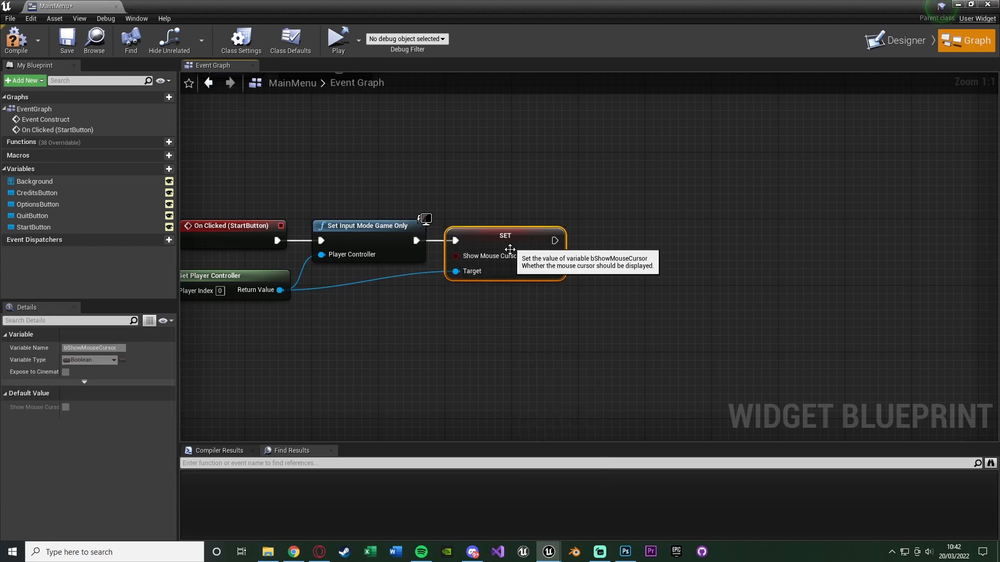
right_drag(454, 330, 495, 327)
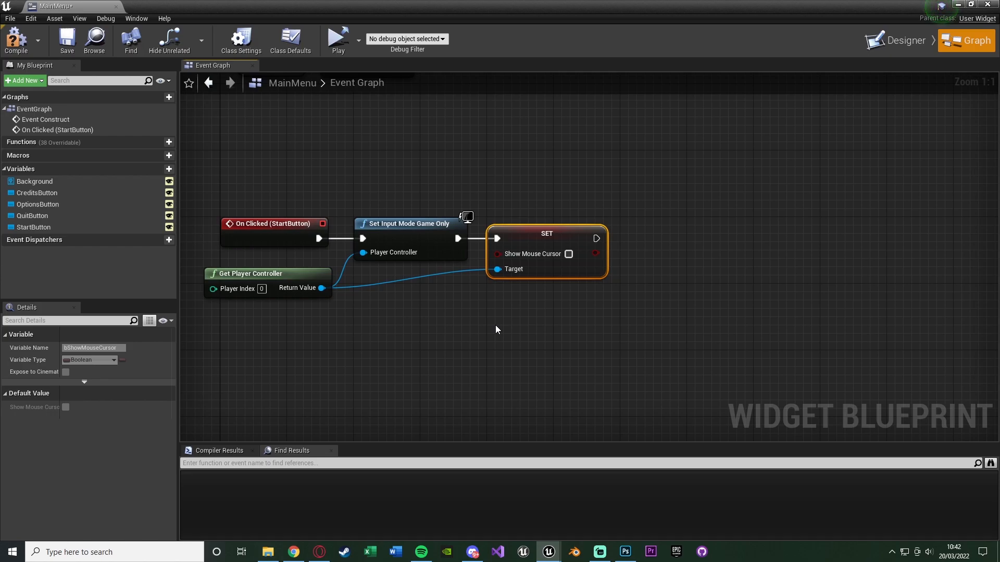
- Add an Open Level (by Name) node after Set Show Mouse Cursor and line it up with the execution chain
right_drag(492, 328, 276, 333)
drag(354, 248, 396, 250)
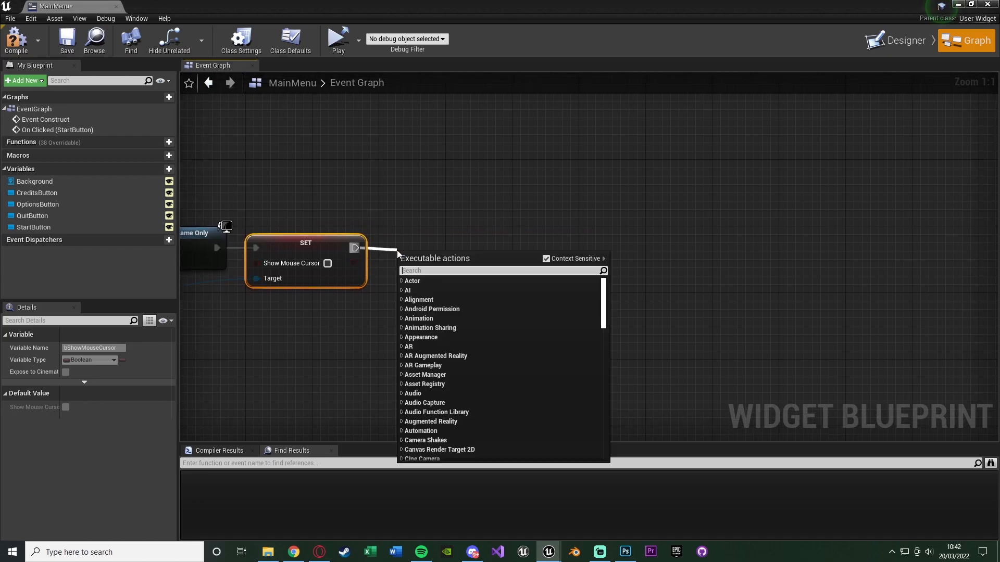
text(open level)
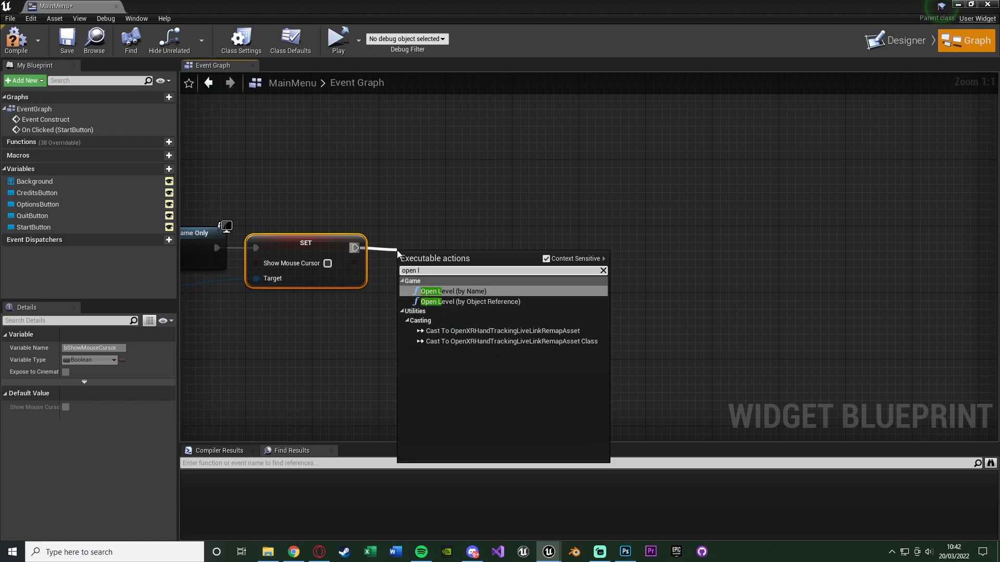
key(Return)
drag(403, 258, 388, 233)
click(435, 199)
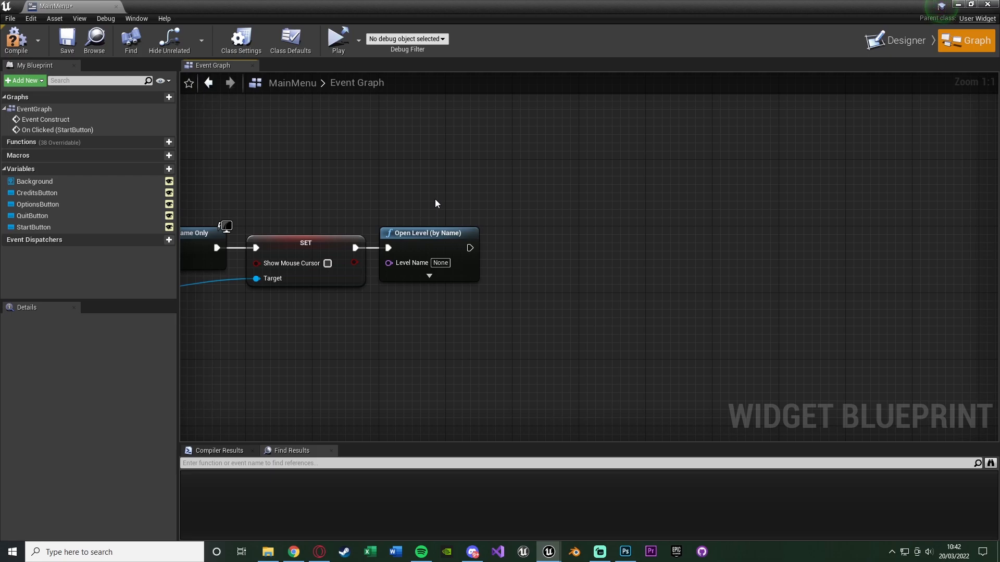
- Set the Open Level node's level name to ThirdPersonExampleMap and save the MainMenu widget
click(441, 263)
text(ThirdPersonExample)
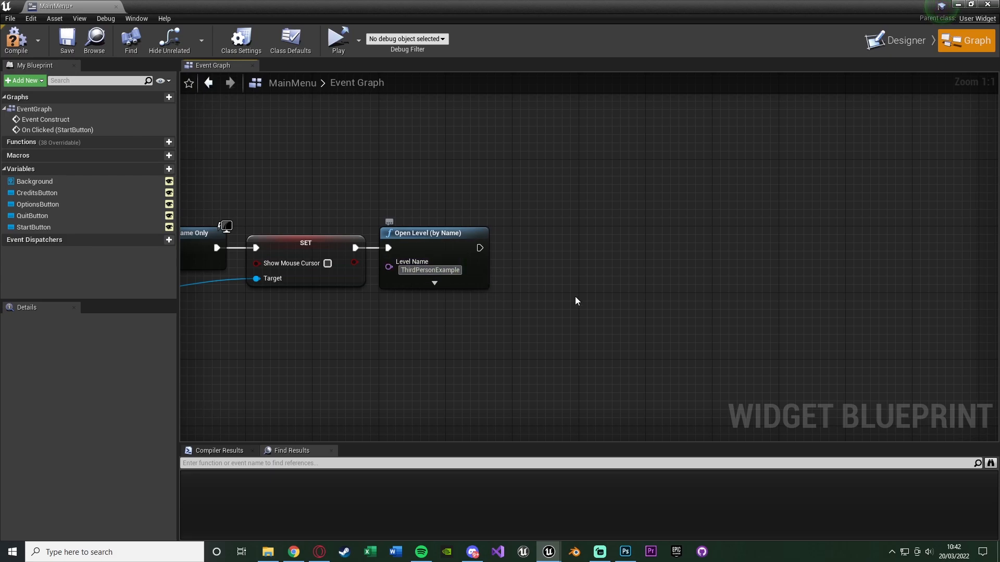
text(Map)
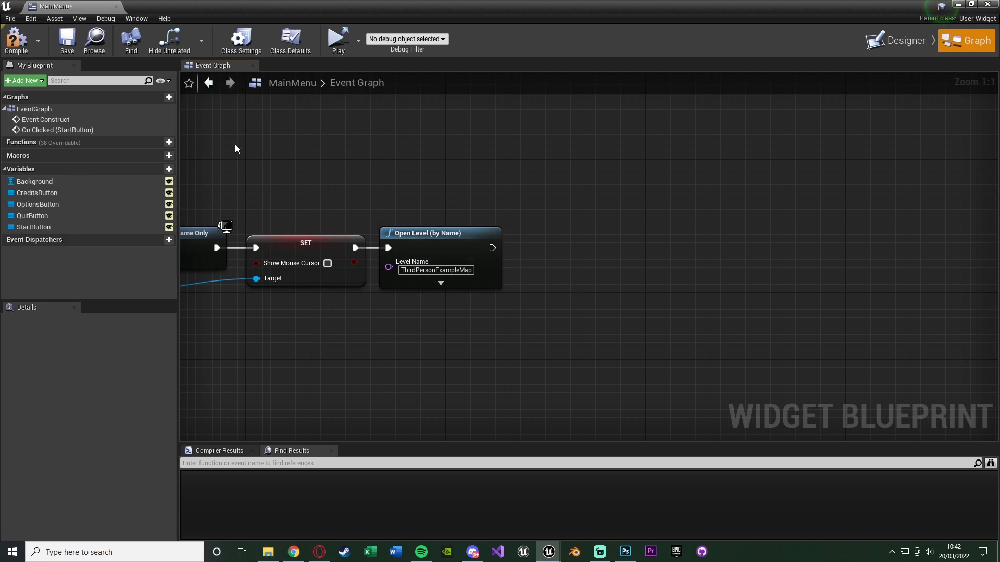
click(67, 39)
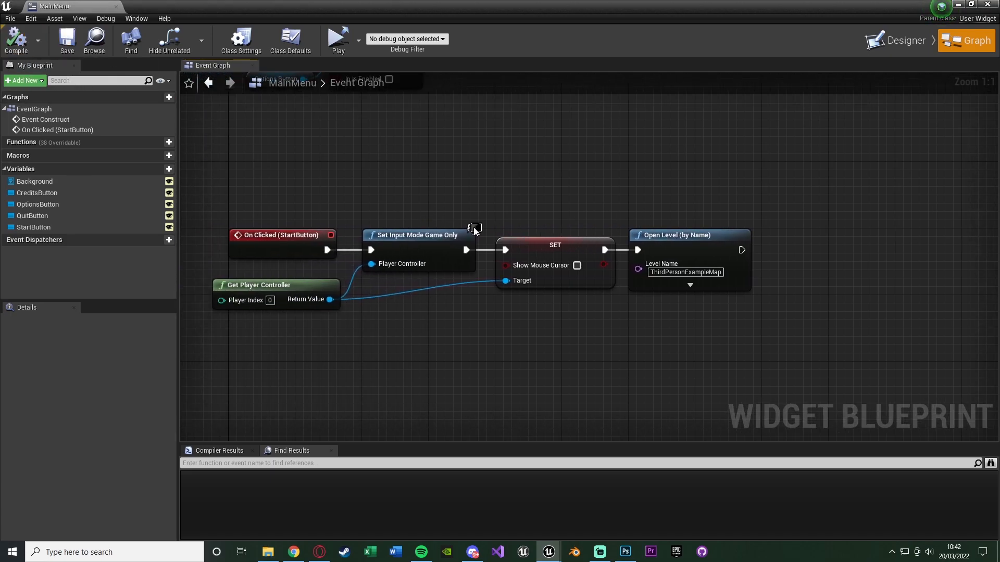
- Enclose the StartButton click nodes in a comment box titled "Start button" and extend its upper edge
scroll(475, 231, down, 2)
drag(200, 152, 748, 322)
text(cStart button)
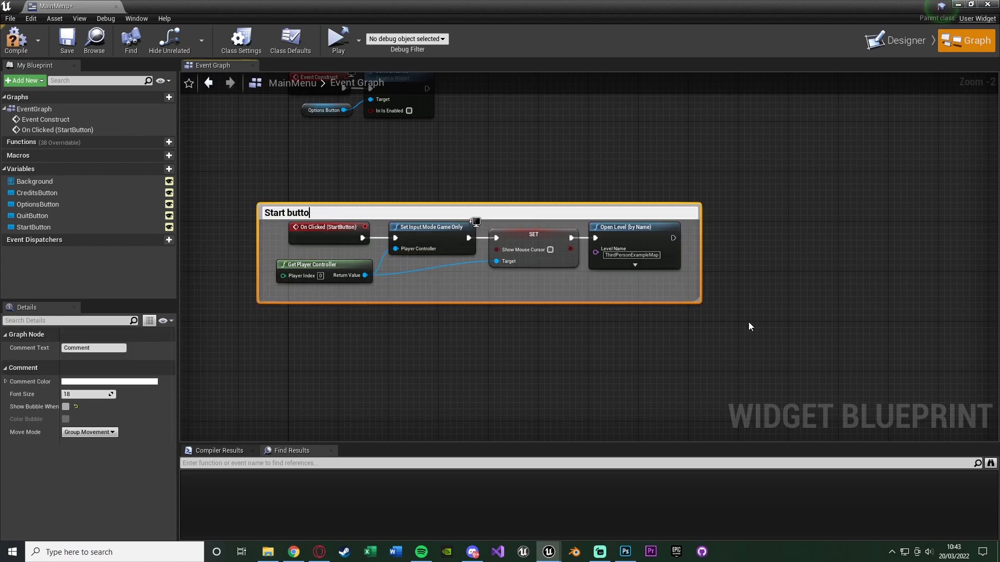
key(Return)
drag(655, 203, 654, 191)
click(427, 388)
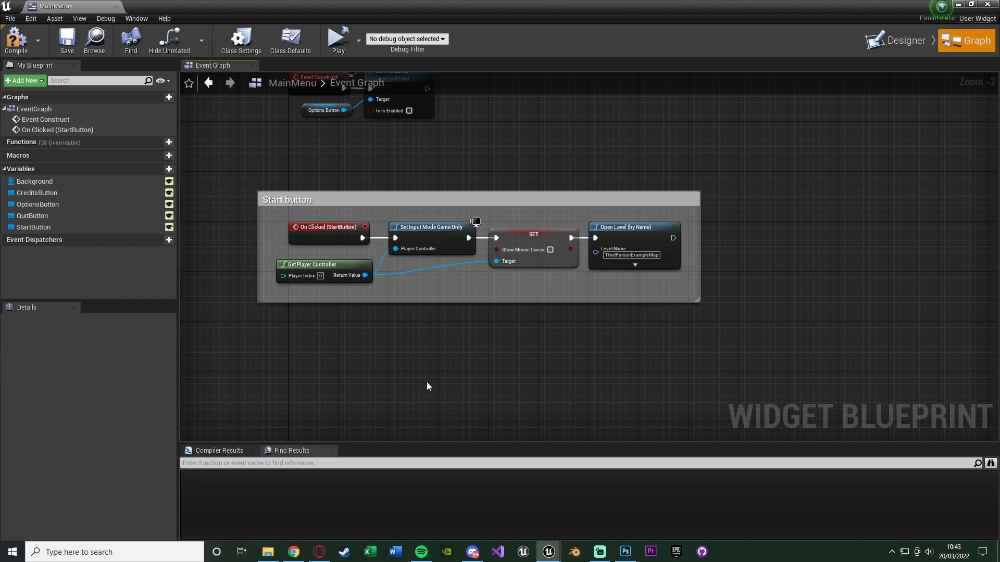
- Add an On Clicked event for OptionsButton and place it below the Start button comment box
right_drag(429, 383, 409, 312)
click(52, 204)
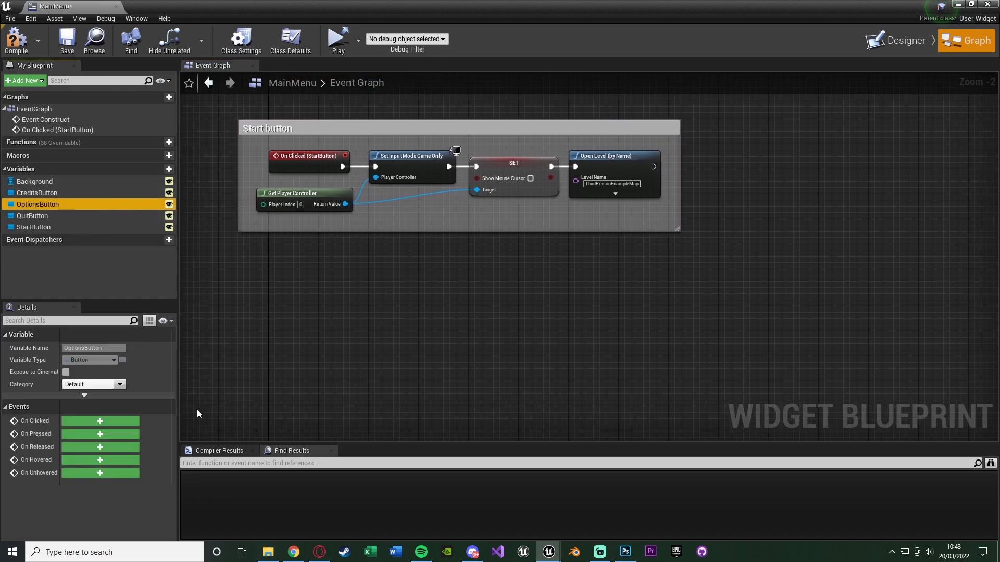
click(100, 420)
right_drag(506, 263, 243, 290)
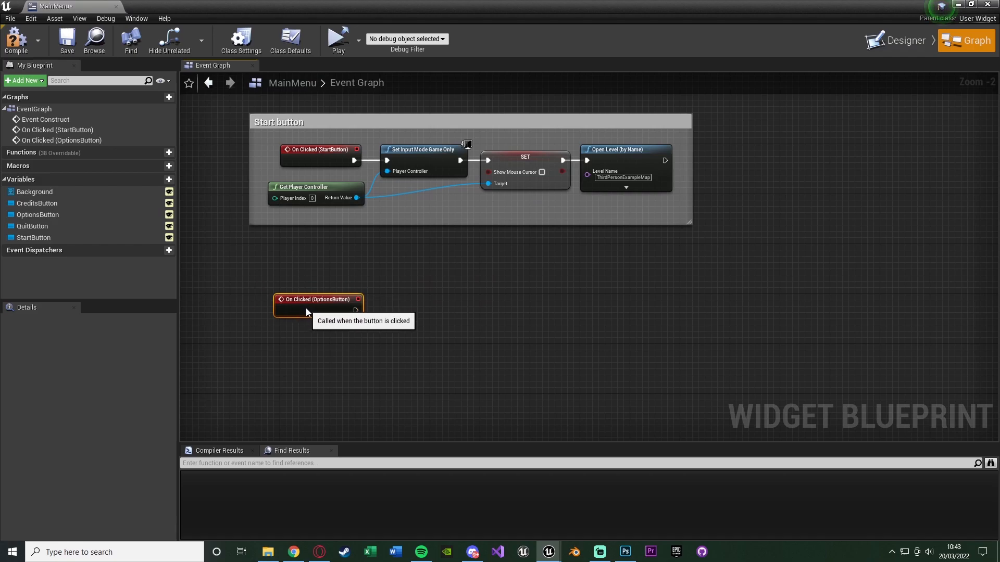
- Add a Create Widget node run by the OptionsButton click event, with its class set to OptionsMenu
scroll(364, 323, up, 2)
drag(296, 292, 341, 298)
text(create widget)
key(Return)
click(378, 306)
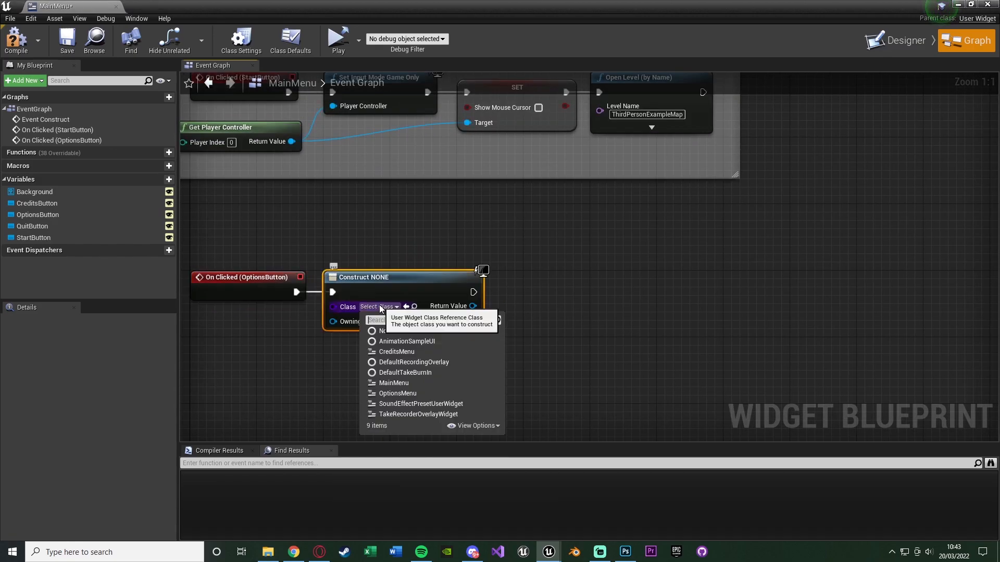
text(opt)
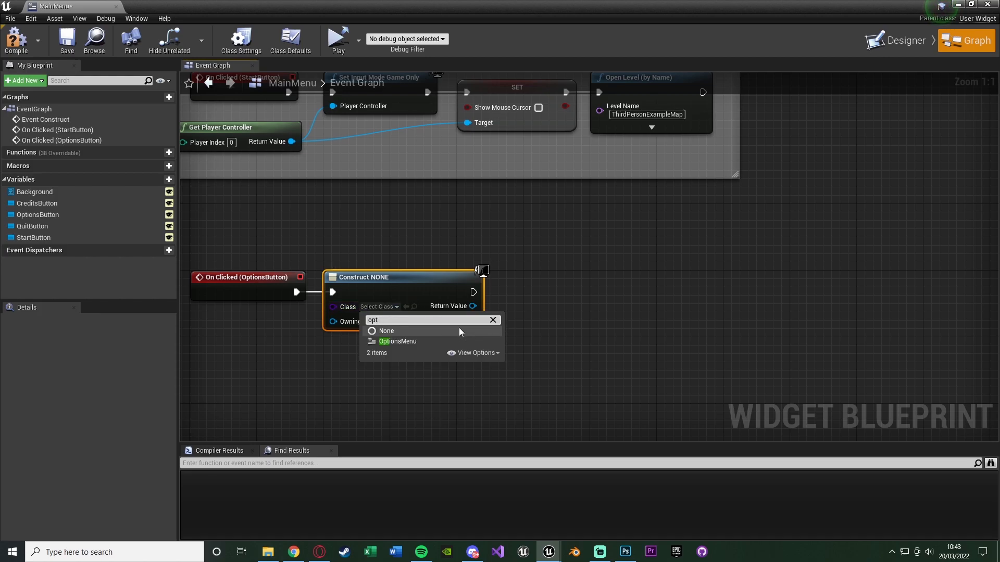
click(448, 341)
- Add an Add to Viewport node from the Options Menu widget's return value
right_drag(507, 331, 409, 316)
drag(362, 290, 427, 254)
text(add to viewport)
key(Return)
- Add a Remove from Parent node targeting self after Add to Viewport and align it with the chain
drag(474, 277, 510, 282)
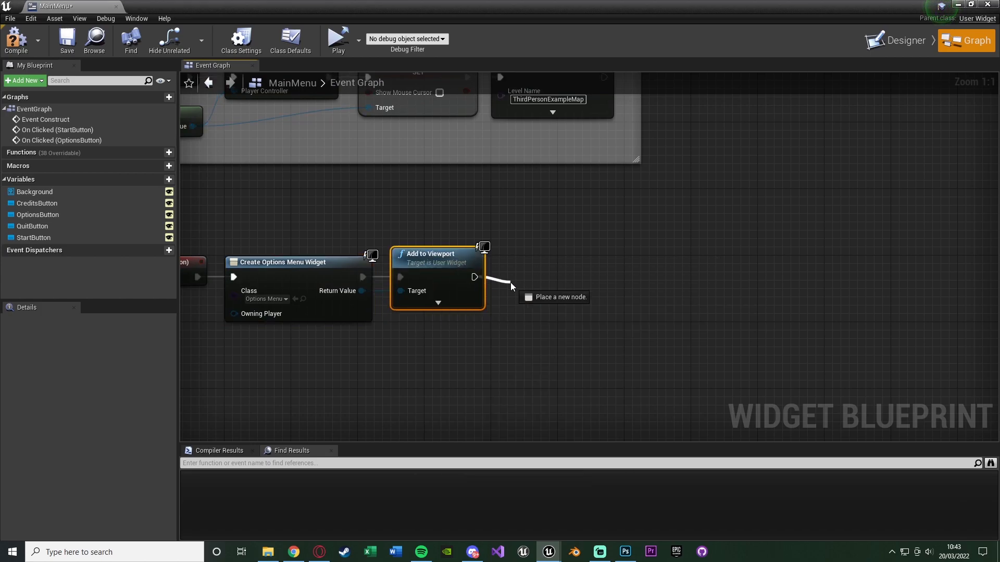
text(remove from parent)
key(Return)
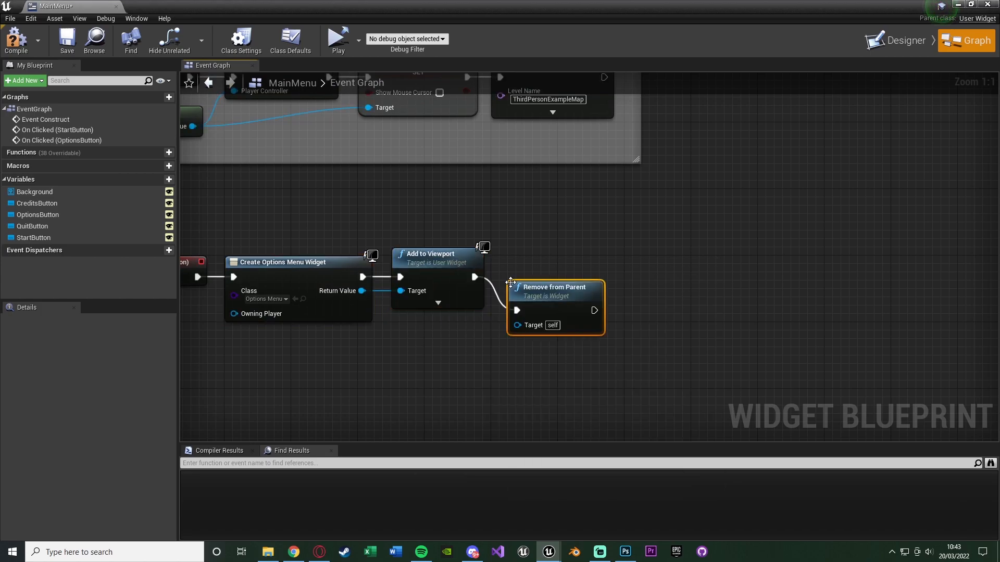
drag(510, 282, 502, 252)
right_drag(452, 296, 559, 283)
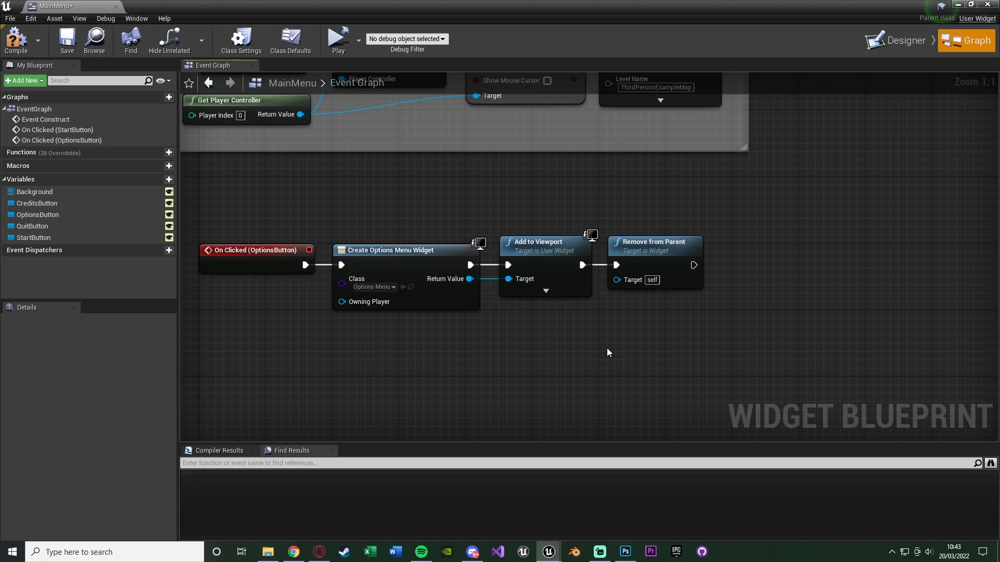
- Enclose the OptionsButton click nodes in a comment box titled "Options menu" and extend its upper edge
scroll(607, 348, down, 2)
text(c)
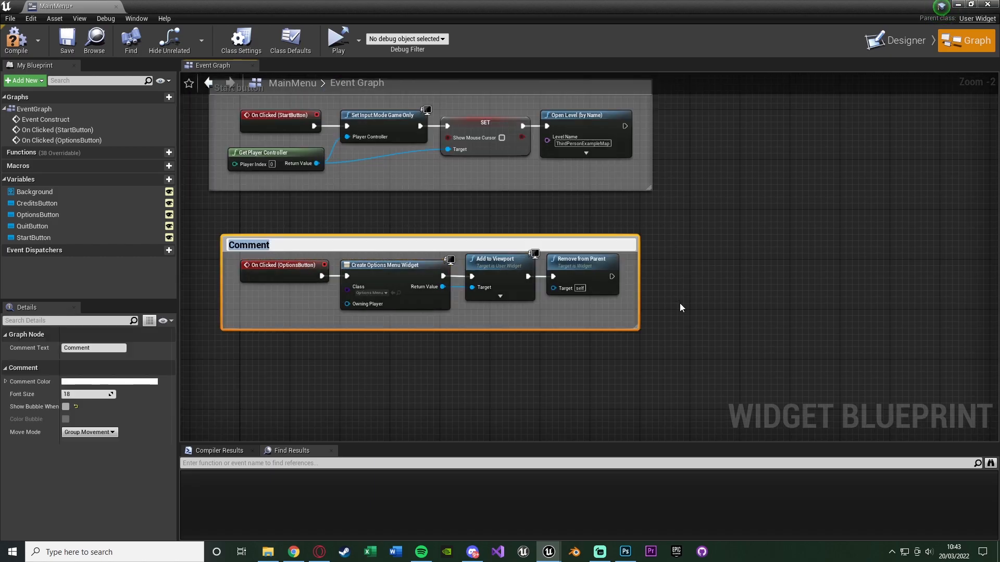
text(Options menu)
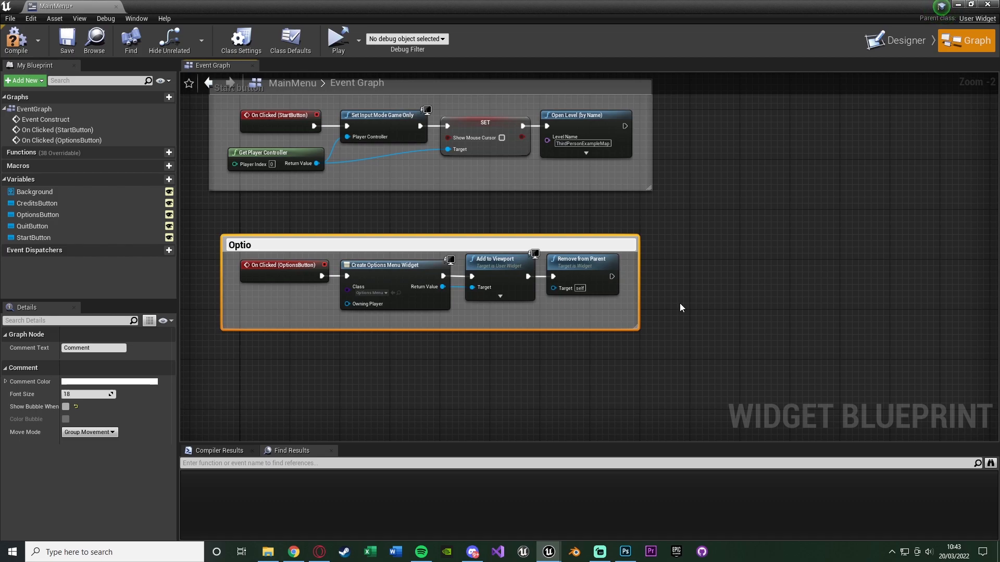
key(Return)
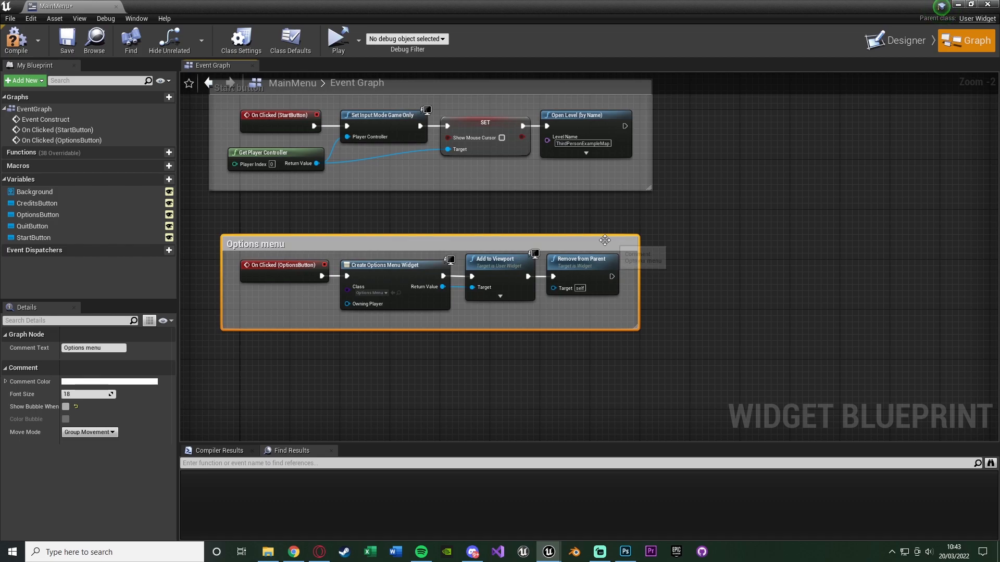
drag(603, 238, 602, 228)
click(779, 275)
right_drag(464, 334, 497, 307)
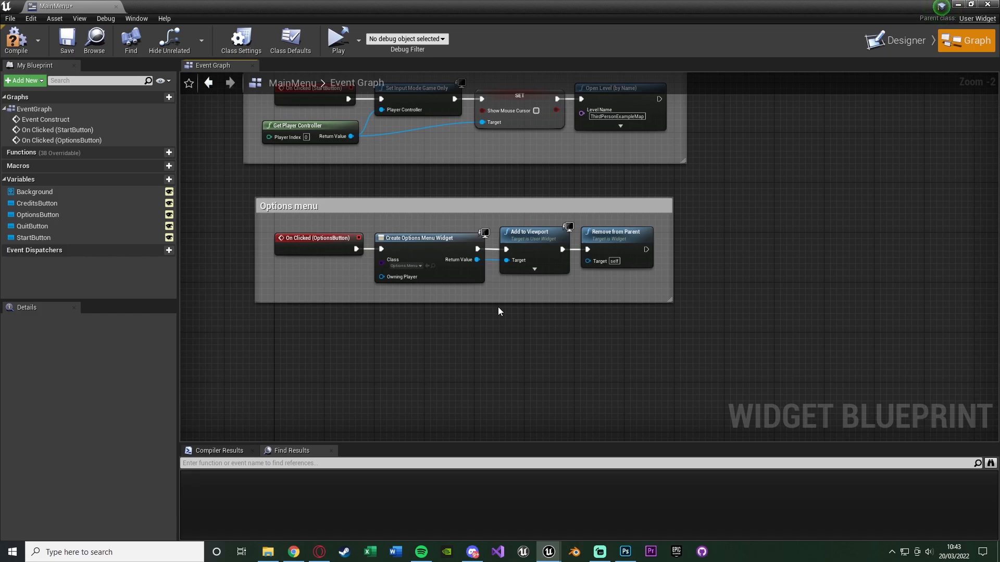
- Add an On Clicked event for CreditsButton and position it below the Options menu comment box
right_drag(388, 336, 397, 298)
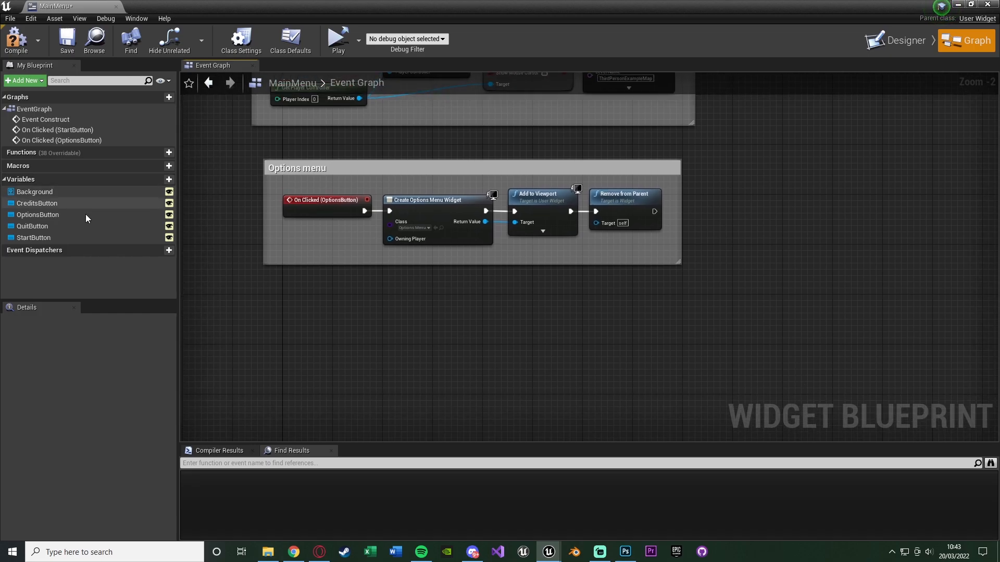
click(52, 203)
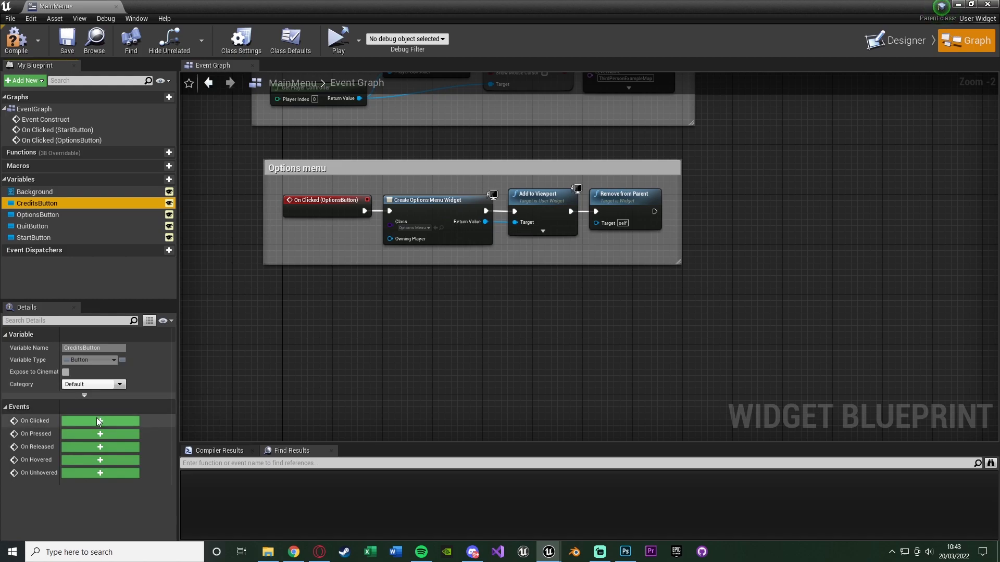
click(112, 423)
right_drag(523, 276, 230, 239)
drag(230, 239, 265, 286)
right_drag(438, 230, 298, 267)
- Duplicate the Create Options Menu Widget, Add to Viewport and Remove from Parent nodes, and connect the copies to the CreditsButton click event
drag(227, 286, 488, 179)
right_drag(318, 226, 451, 246)
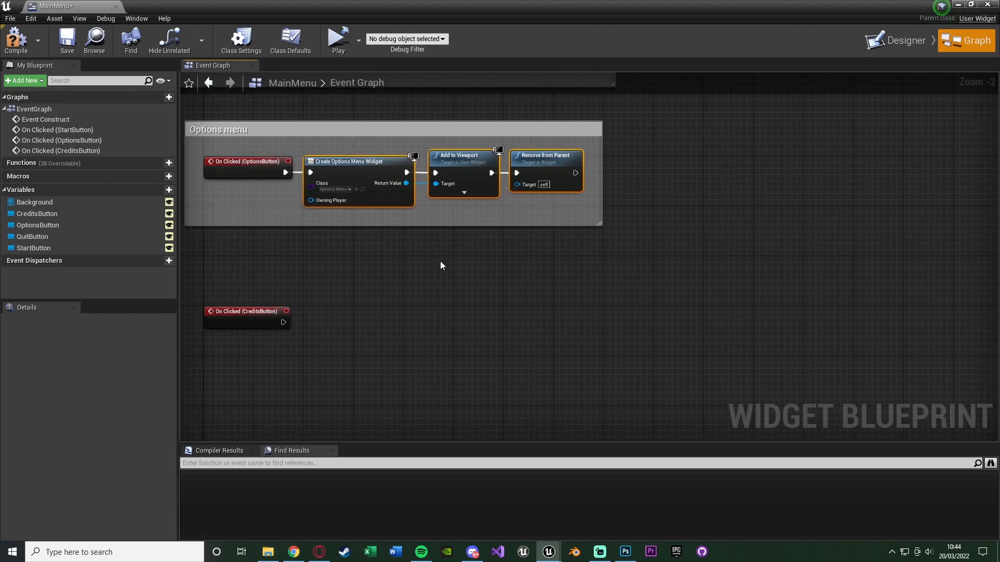
key(ctrl+c)
key(ctrl+v)
scroll(324, 308, up, 2)
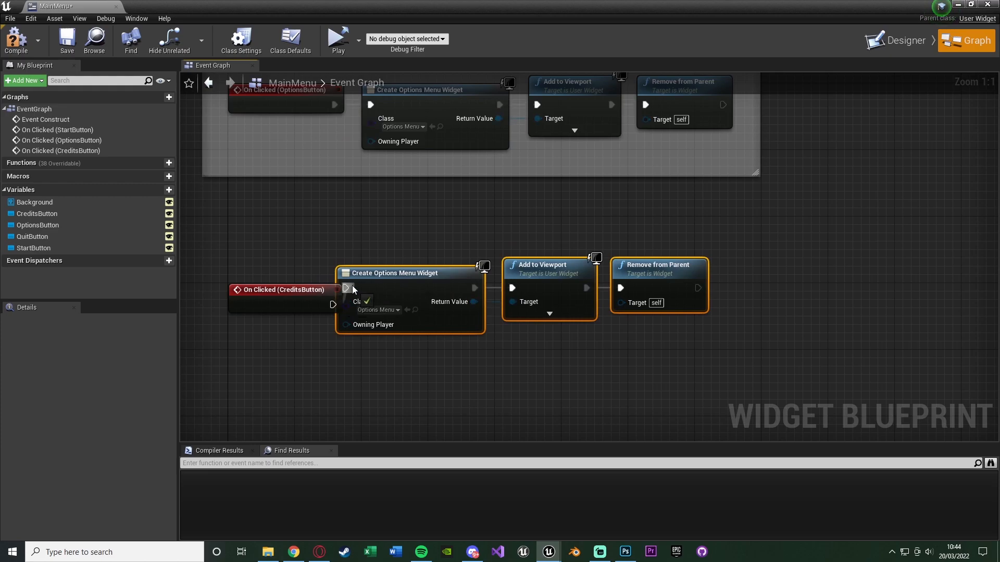
drag(365, 277, 391, 294)
click(409, 277)
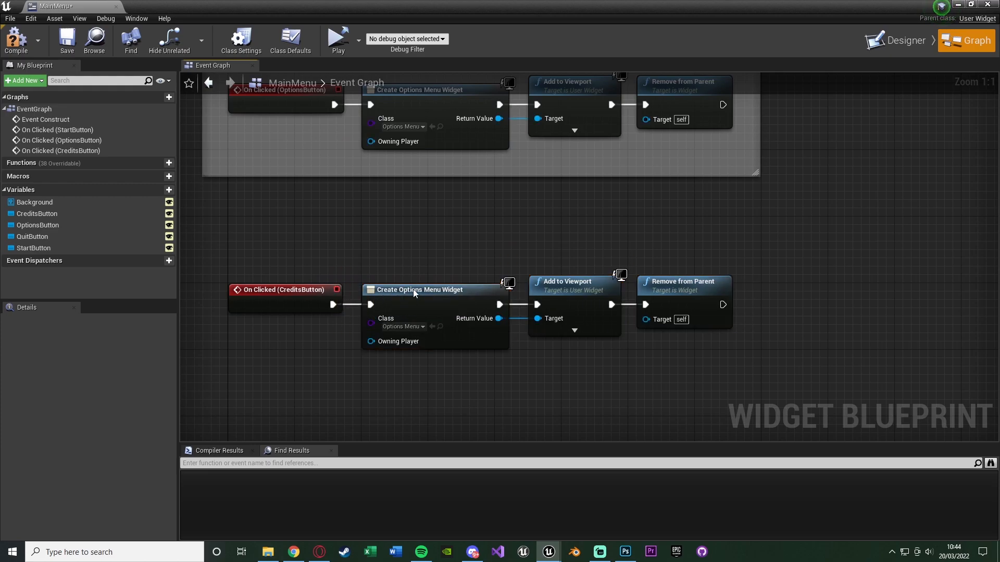
- Set the duplicated Create Widget node's class to CreditsMenu and save the MainMenu widget
click(402, 326)
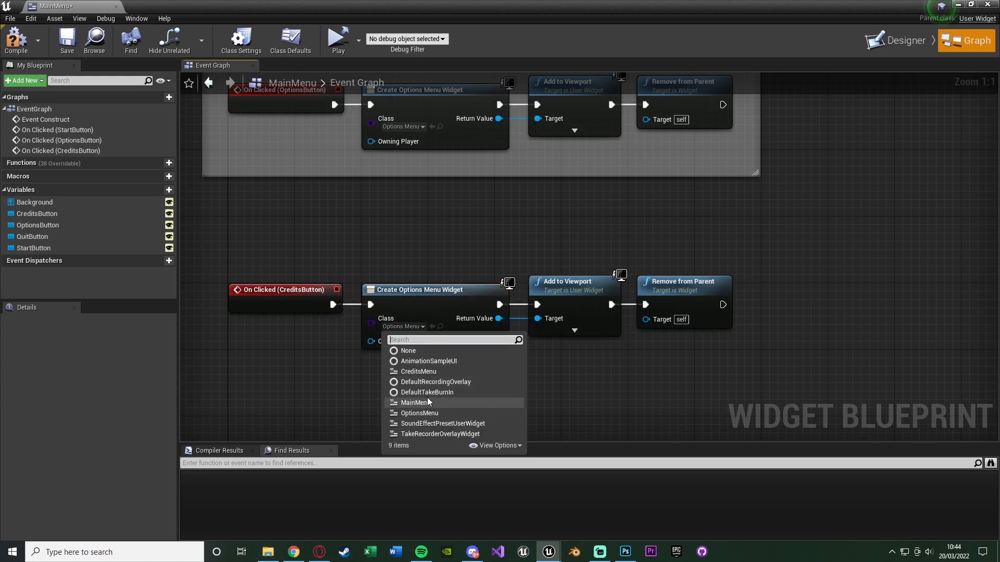
click(430, 372)
click(70, 45)
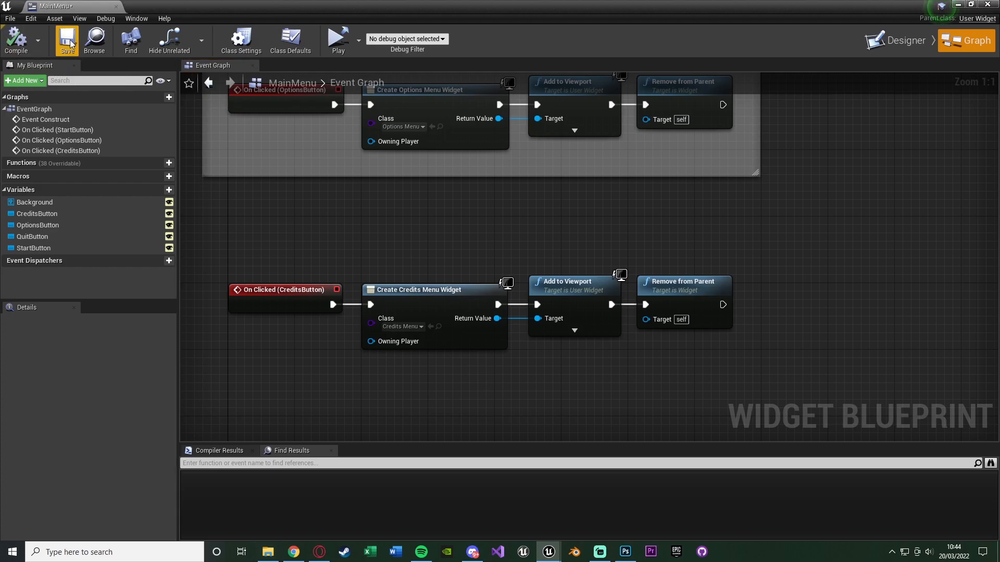
- Enclose the CreditsButton click nodes in a comment box titled "Credits menu" and extend its upper edge
scroll(320, 253, down, 2)
drag(232, 244, 635, 342)
text(c)
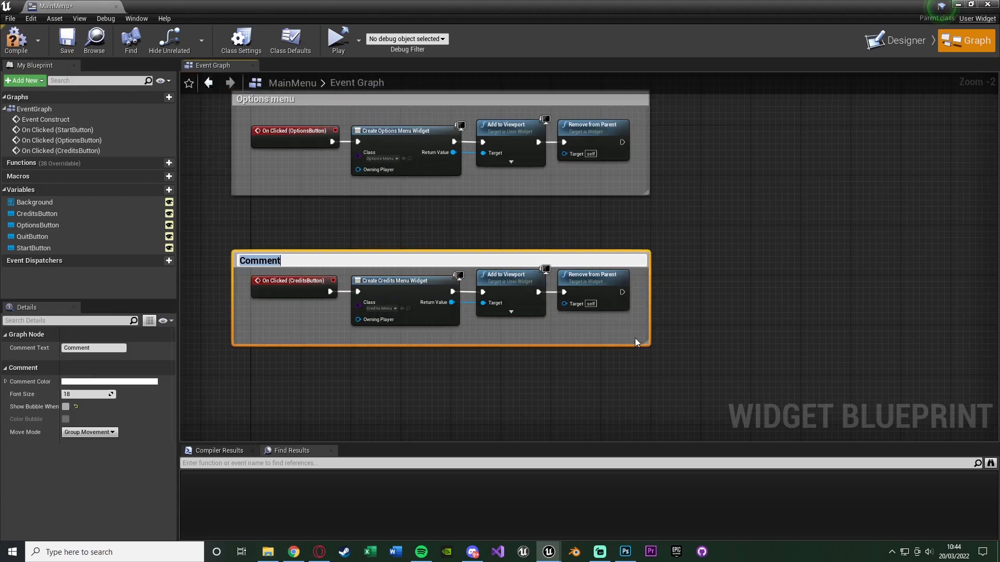
text(Credits e)
key(BackSpace)
text(menu)
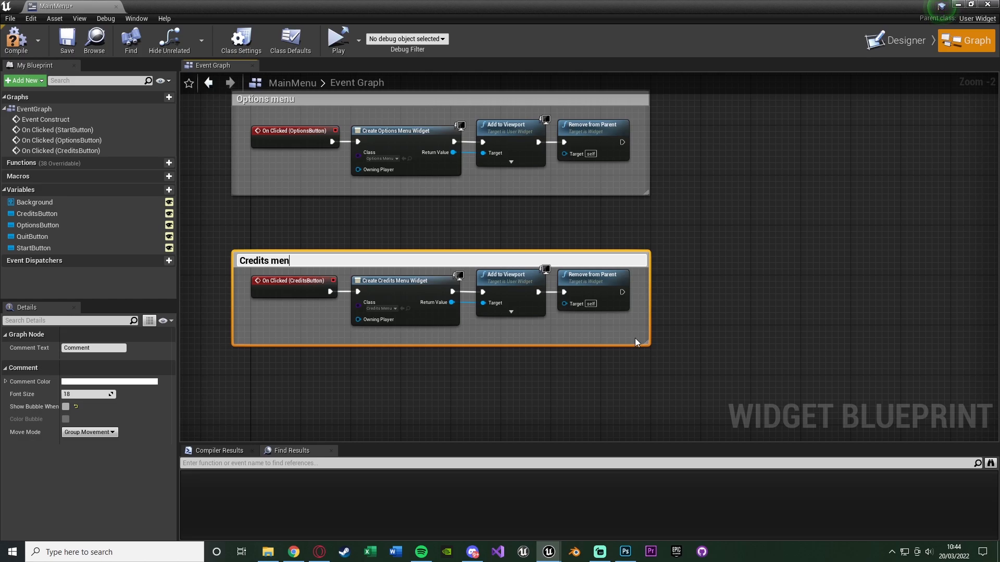
key(Return)
click(479, 211)
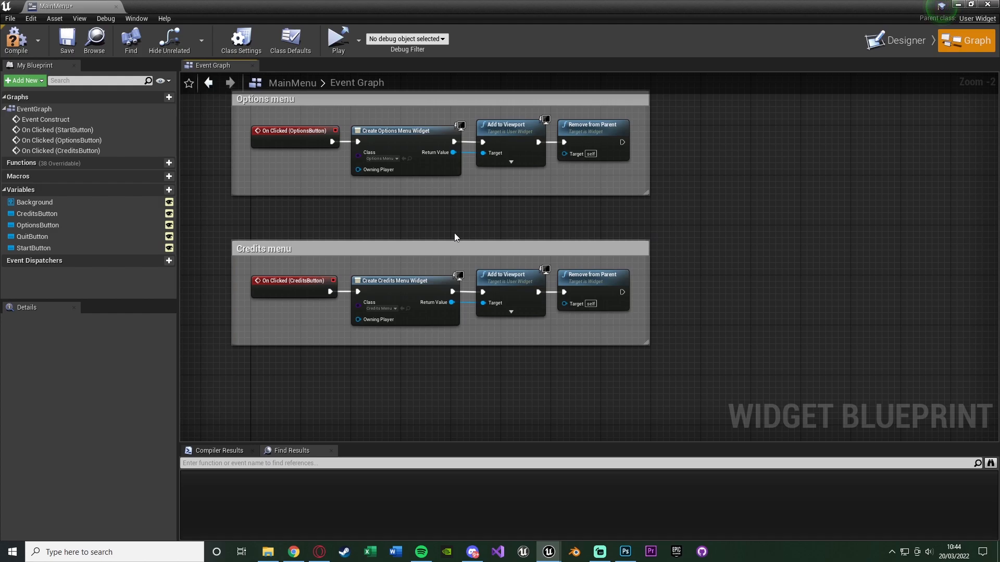
- Add an On Clicked event for QuitButton below the Credits menu comment and connect it to an aligned Quit Game node
click(36, 236)
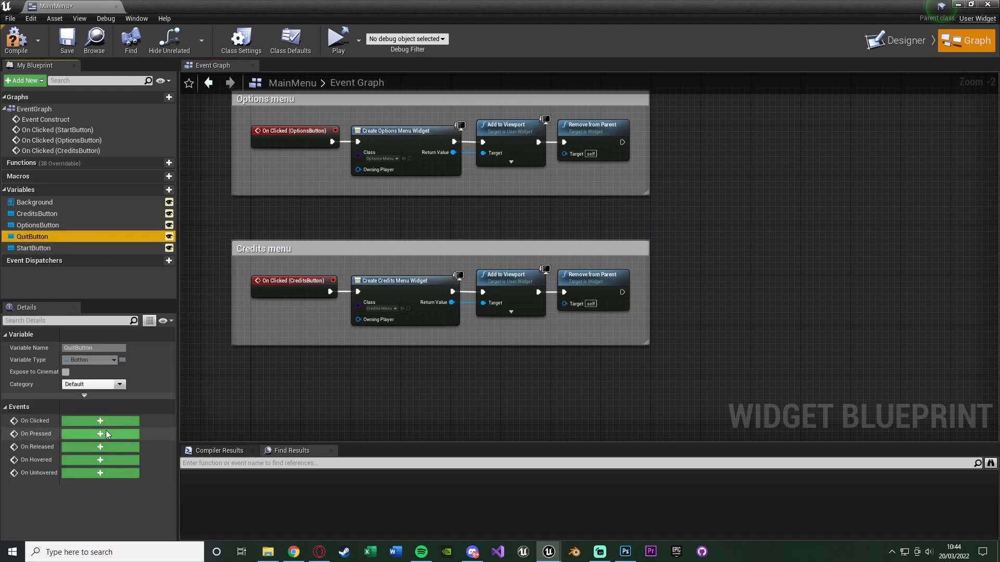
click(78, 421)
right_drag(597, 338, 376, 341)
drag(343, 270, 460, 268)
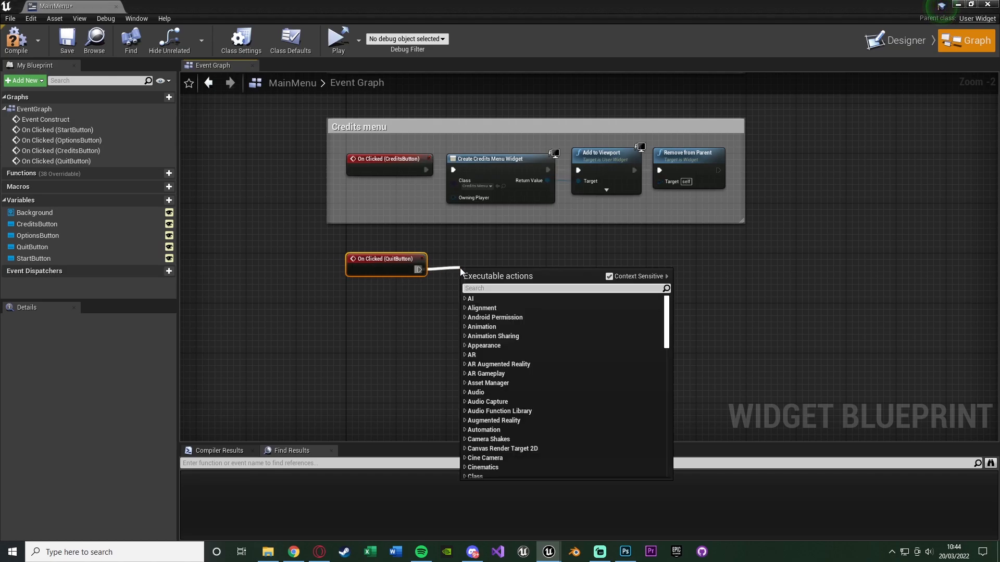
text(qui)
key(Return)
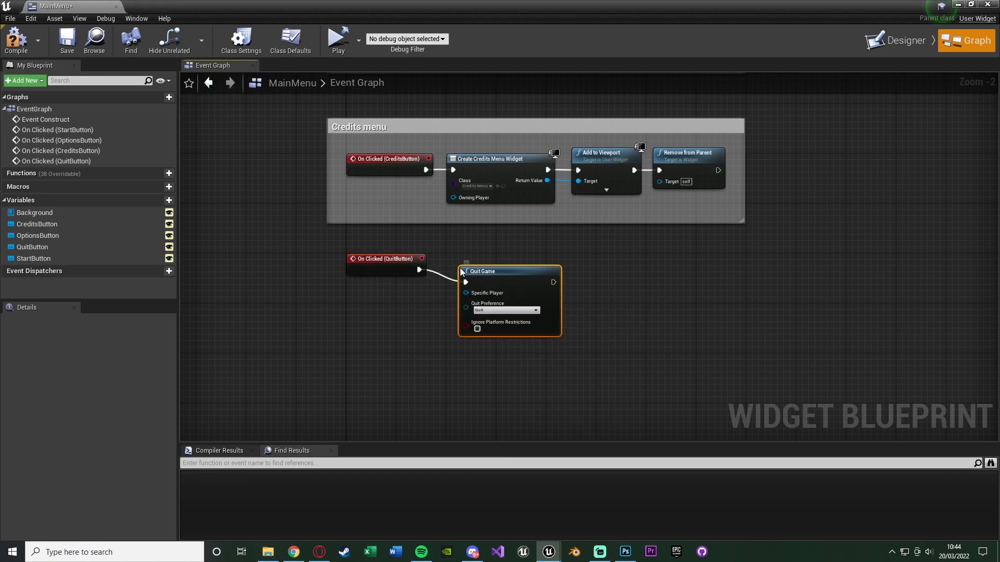
scroll(469, 267, up, 2)
drag(480, 266, 472, 265)
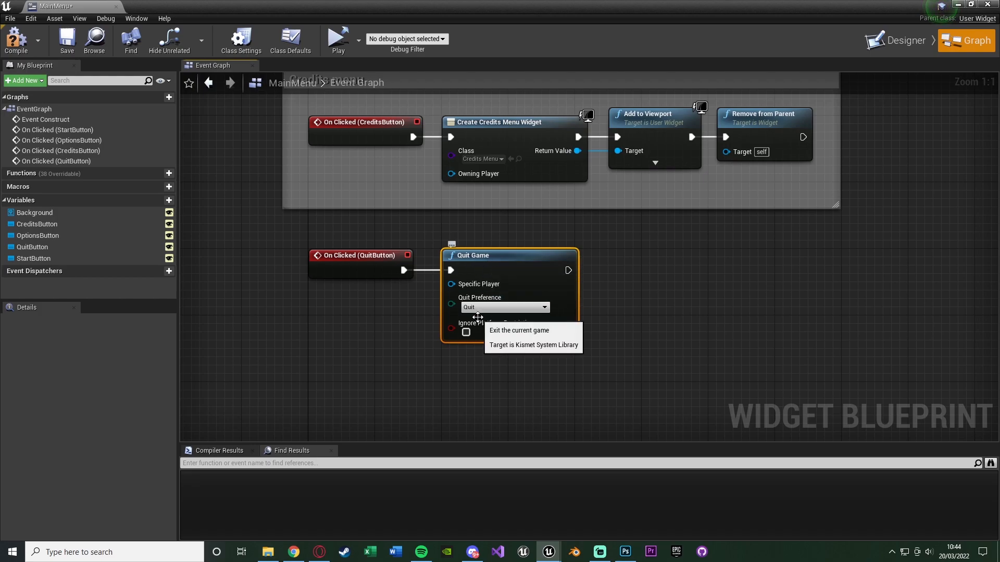
- Enclose the QuitButton click nodes in a comment box titled "Quit game", reposition it, and save the MainMenu widget
drag(351, 352, 433, 266)
text(cQuit game)
key(Return)
drag(550, 234, 529, 237)
click(752, 267)
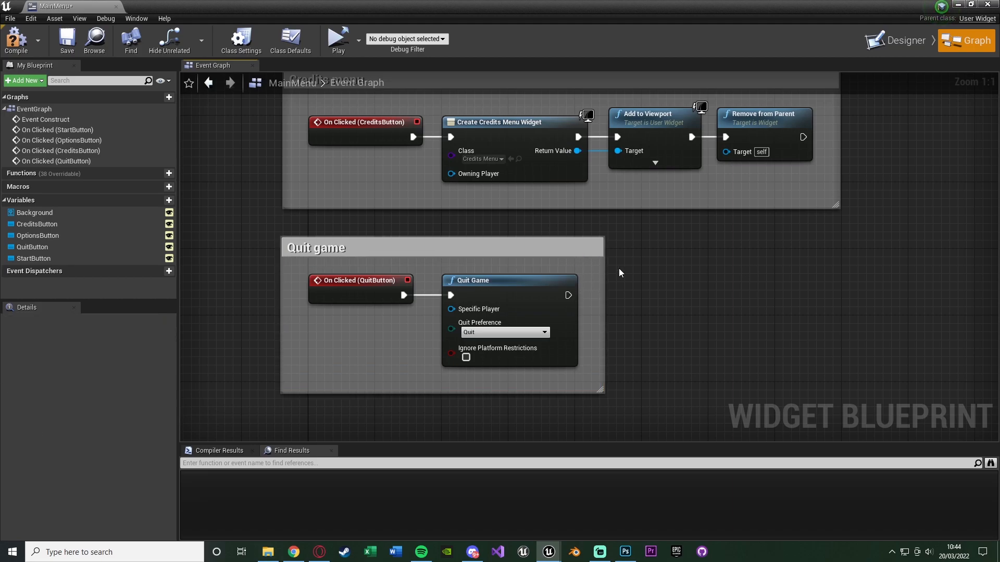
click(66, 39)
scroll(667, 295, down, 3)
scroll(667, 296, down, 2)
scroll(526, 123, down, 1)
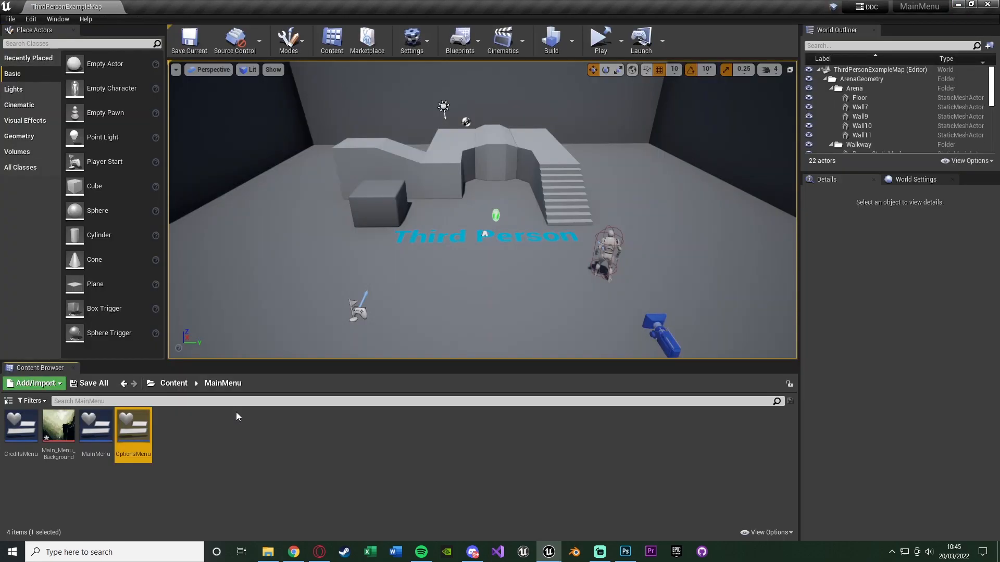
- Create a level named MainMenuLevel in the MainMenu content folder and open it
click(247, 441)
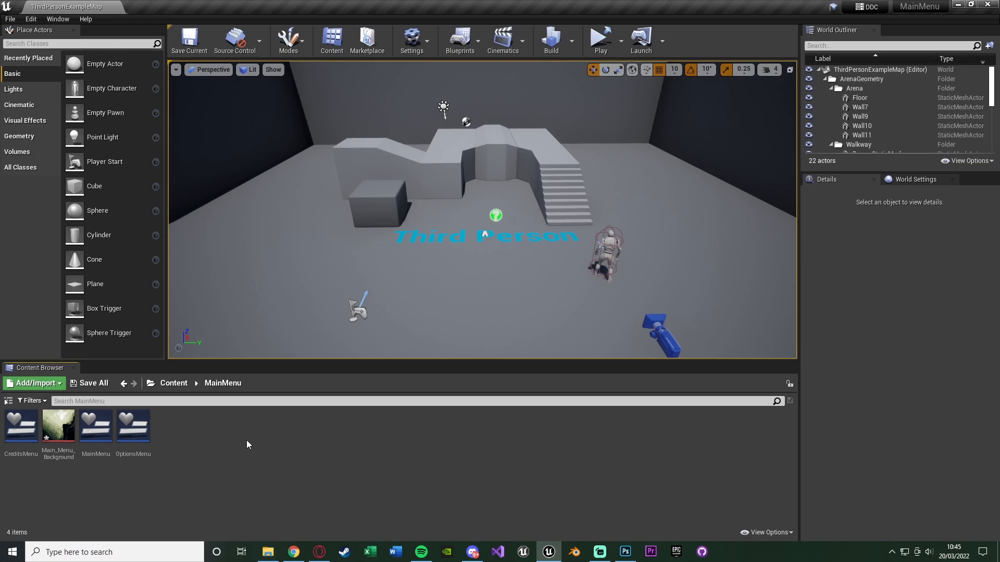
right_click(193, 434)
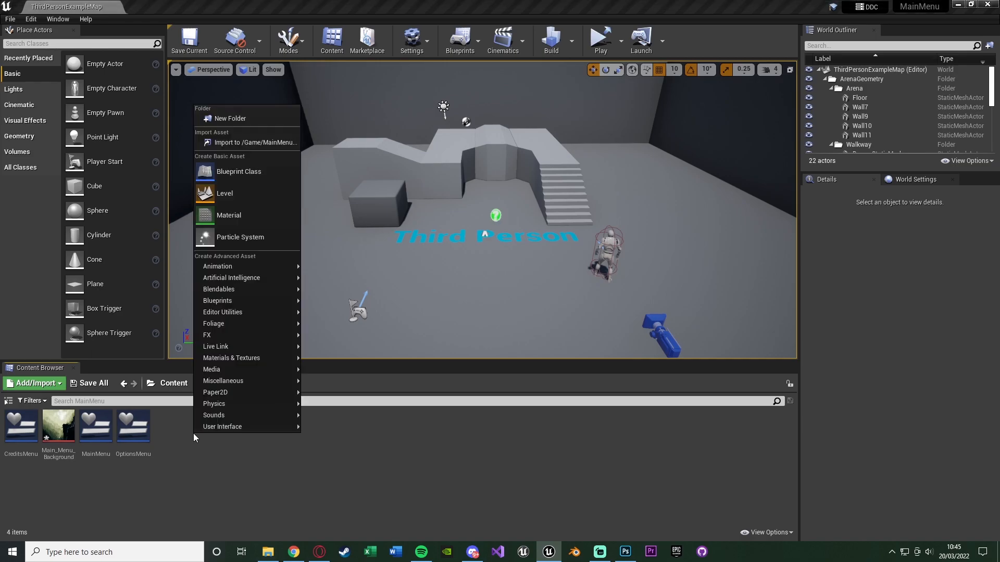
click(240, 198)
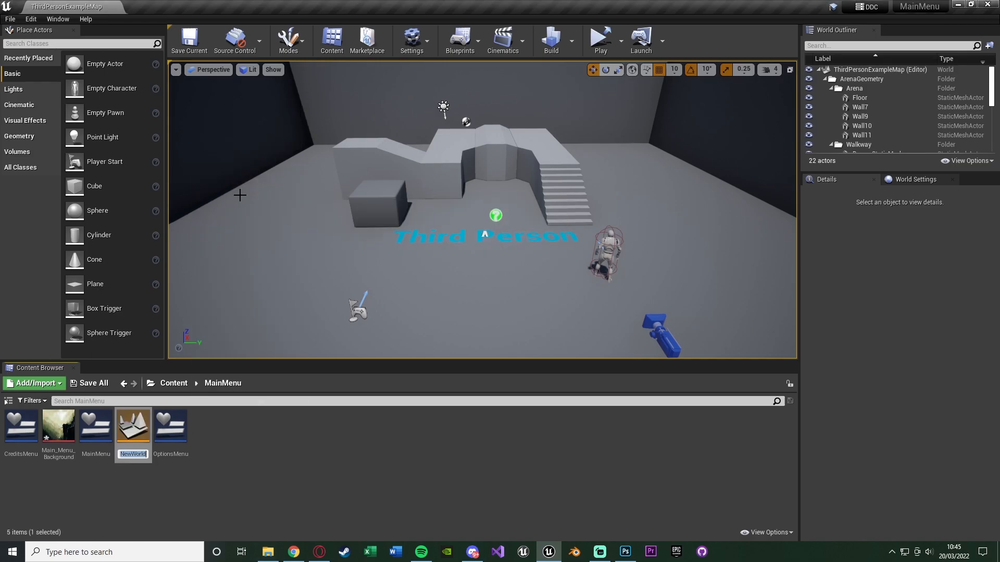
text(Main)
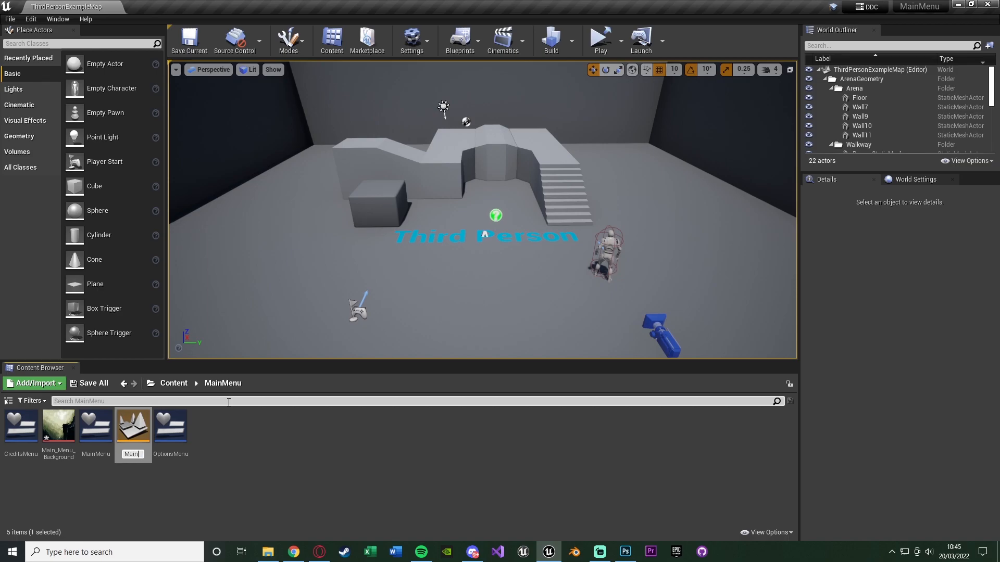
text(MenuLevel)
key(Return)
key(Return)
key(Return)
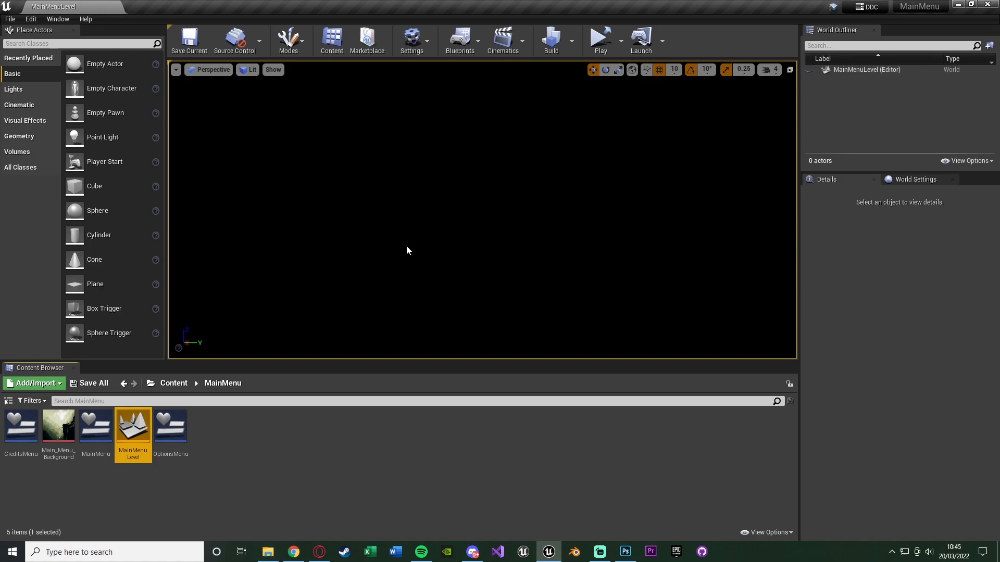
- Open the MainMenuLevel level blueprint and delete its Event Tick node
click(464, 49)
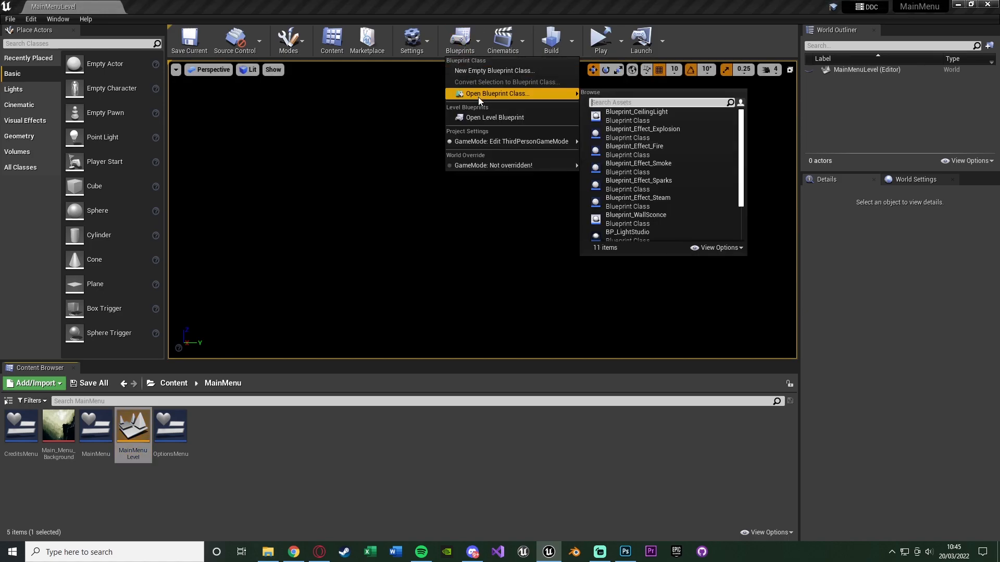
click(483, 114)
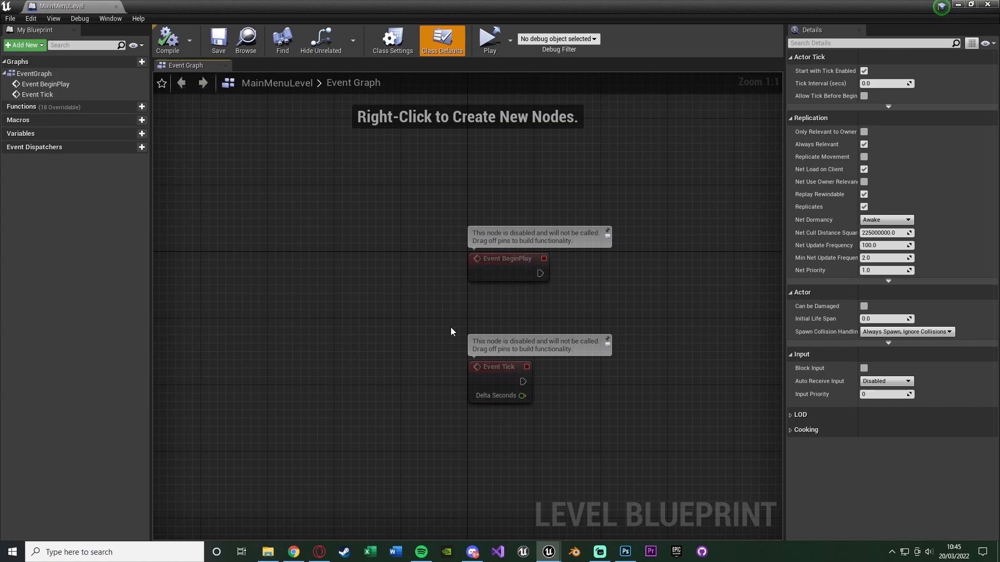
right_drag(453, 328, 315, 303)
click(367, 357)
key(Delete)
- Add a Play Sound 2D node connected to Event BeginPlay and align it with the event
drag(401, 248, 439, 249)
text(play sou)
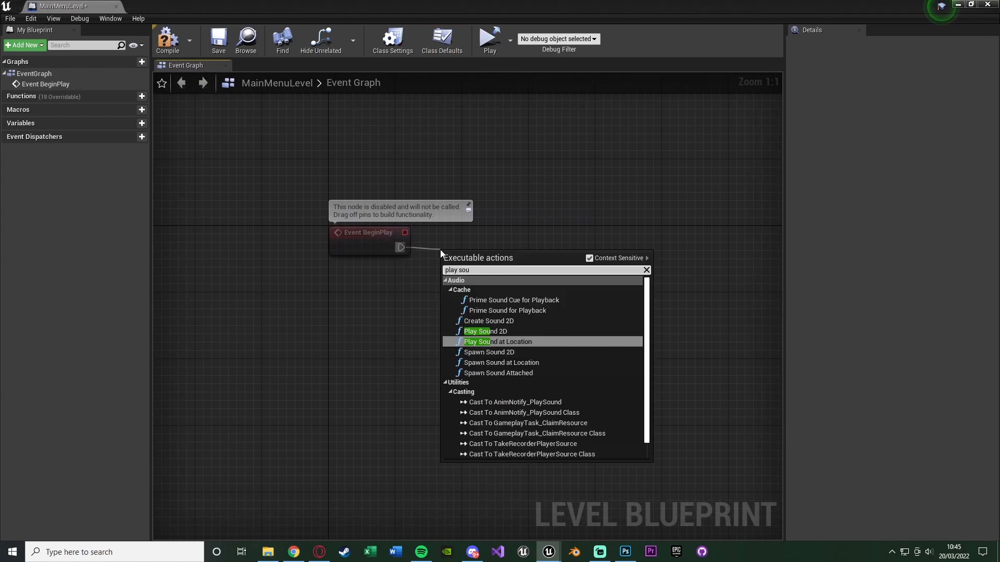
key(Up)
key(Return)
drag(441, 254, 432, 230)
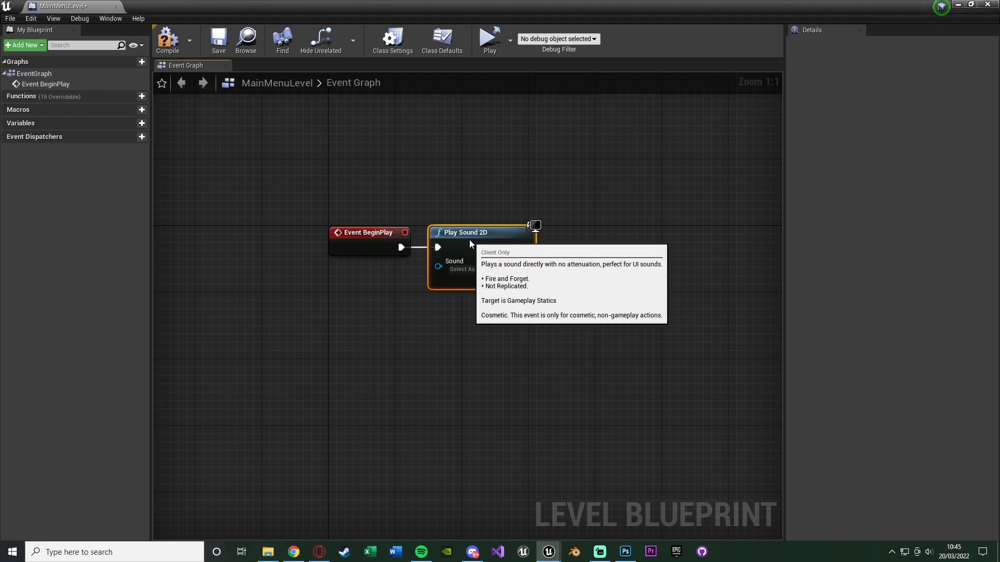
right_drag(601, 348, 523, 346)
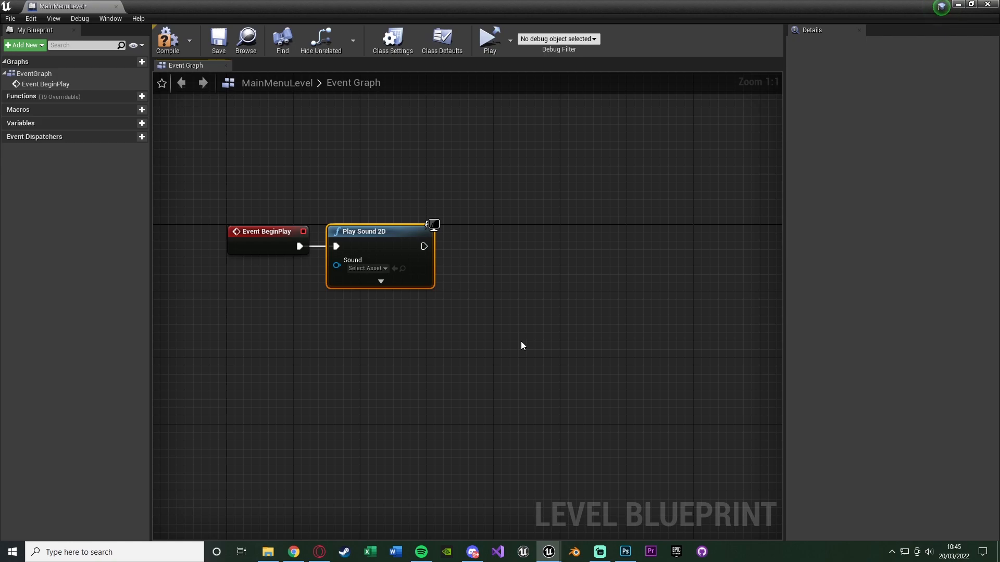
right_drag(523, 345, 539, 342)
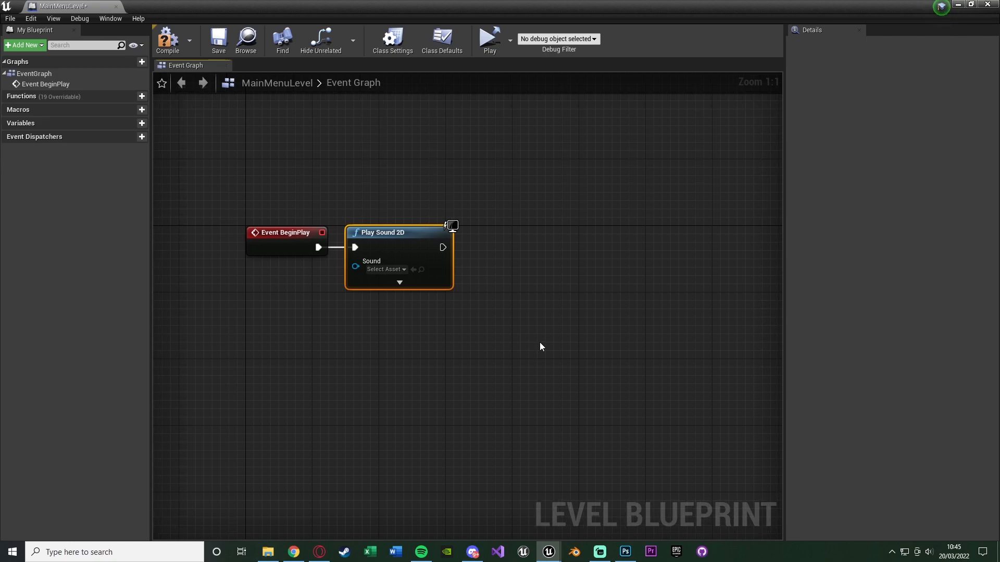
- Set the Play Sound 2D node's sound to Starter_Music01 and its volume multiplier to 0.1
click(384, 270)
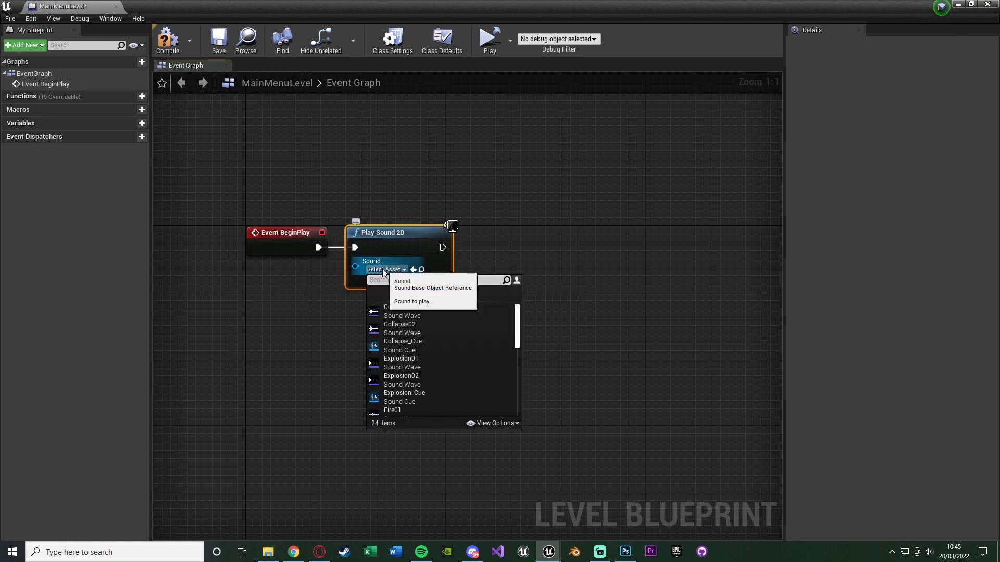
text(music)
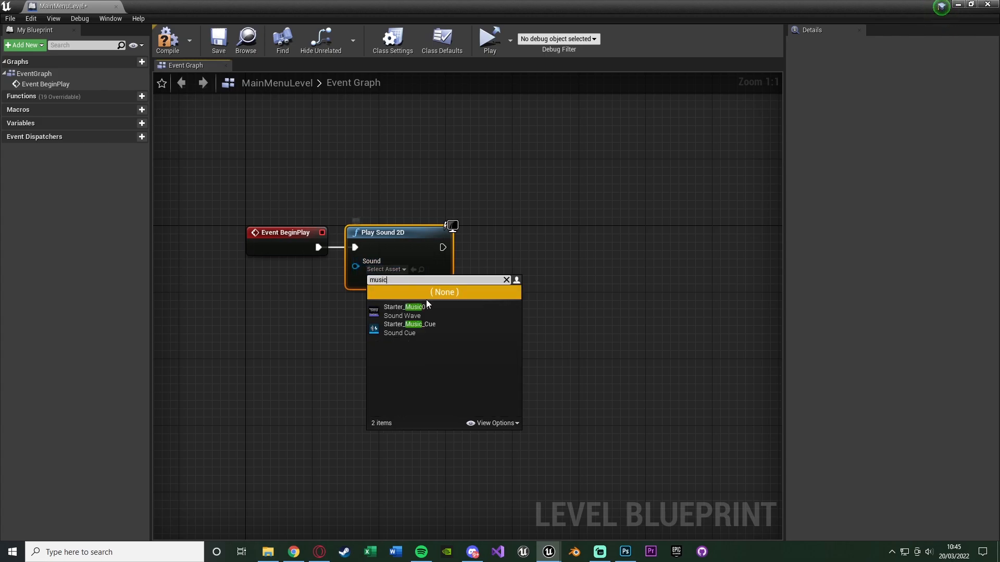
click(430, 311)
click(402, 289)
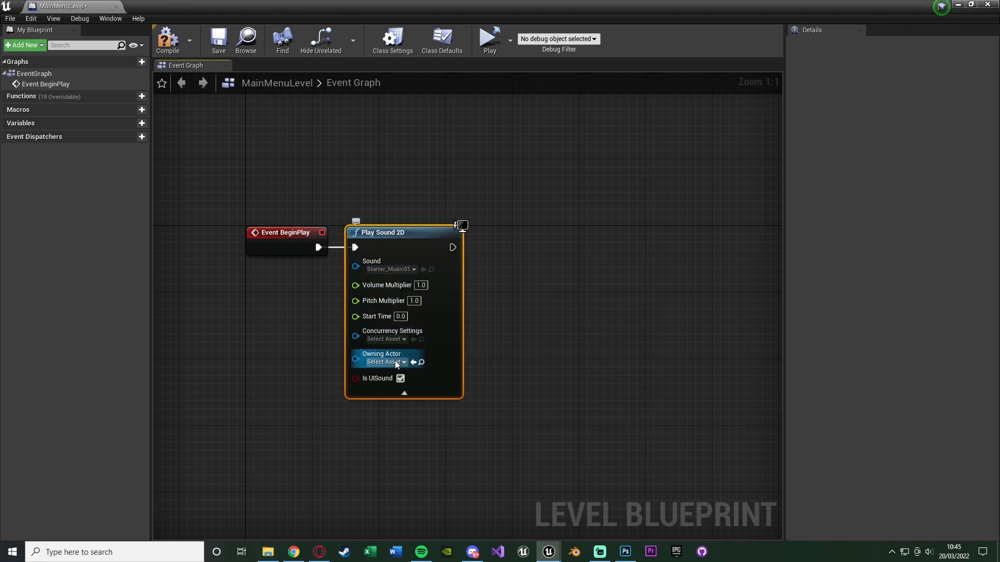
click(423, 285)
text(0.1)
key(Return)
click(404, 393)
- Add an aligned Create Widget node after Play Sound 2D and set its class to MainMenu
right_drag(404, 385, 408, 331)
drag(393, 252, 410, 254)
text(create widget)
key(Return)
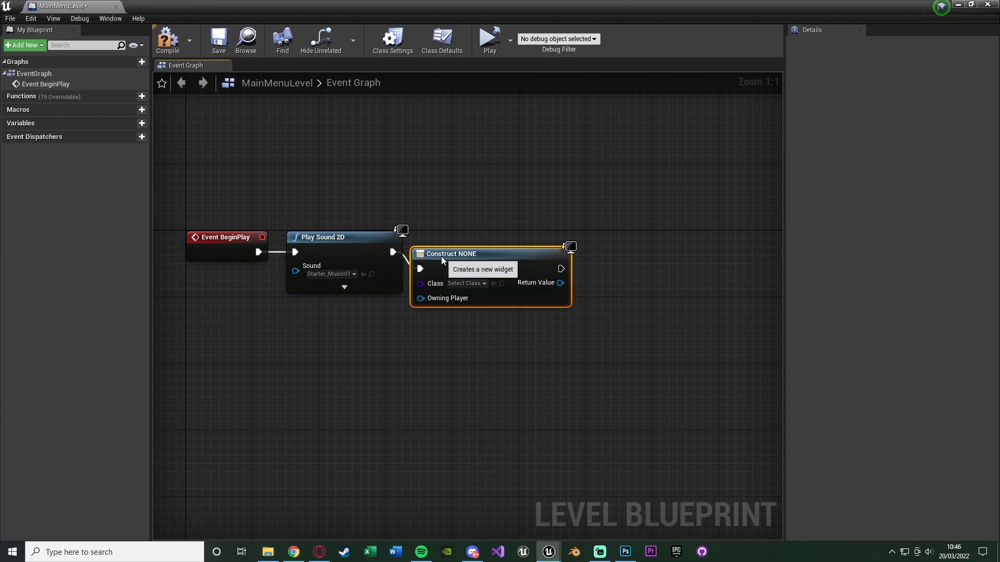
click(458, 266)
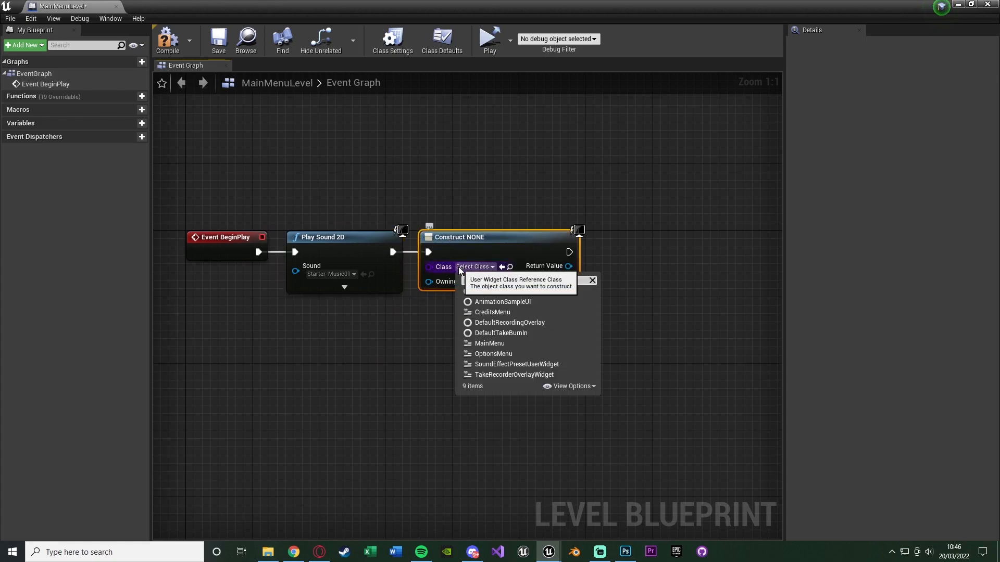
text(Main)
click(522, 300)
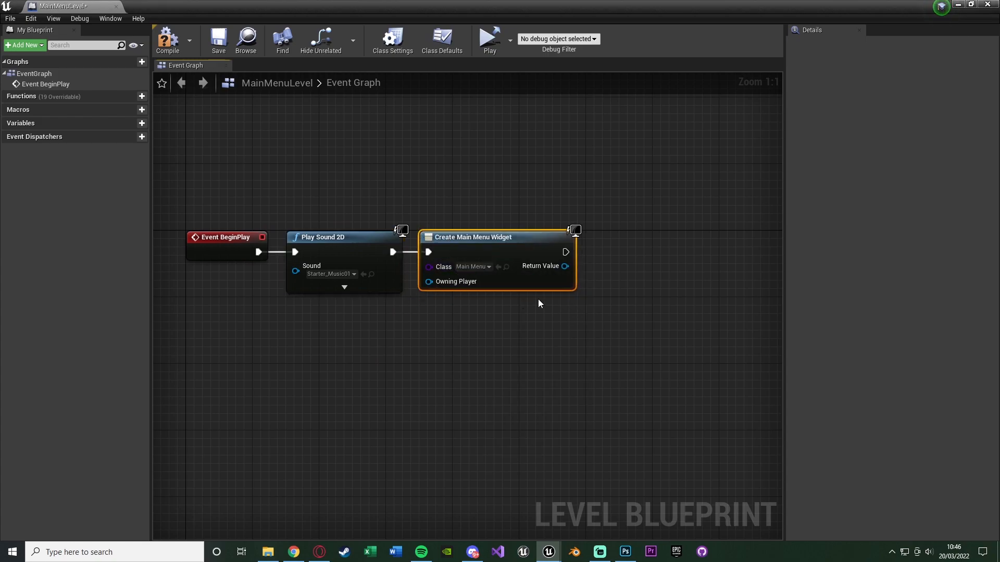
- Add an Add to Viewport node from the Create Main Menu Widget node's return value
right_drag(534, 299, 412, 301)
drag(426, 269, 478, 238)
text(add to)
key(Return)
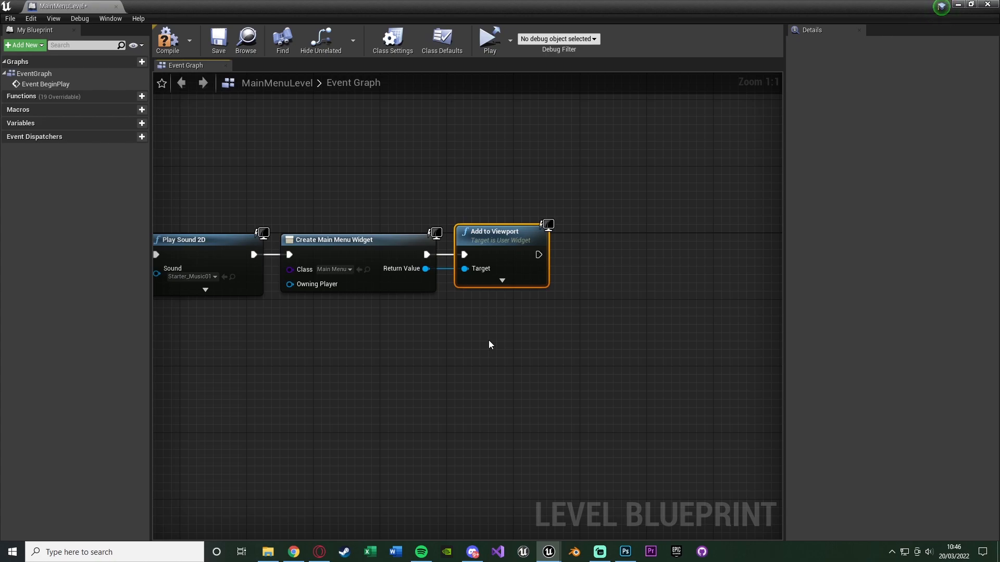
click(333, 201)
right_drag(333, 201, 389, 207)
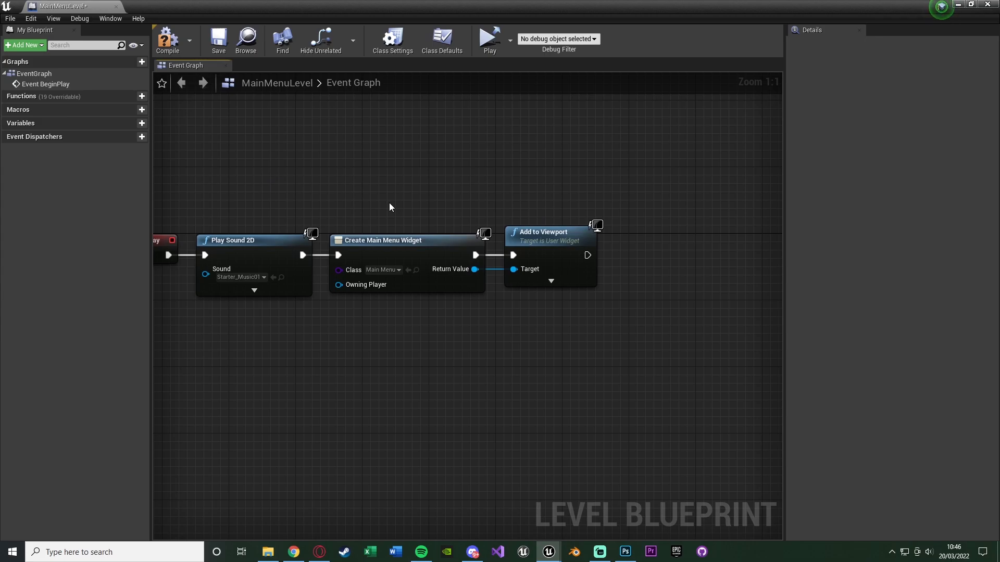
- Add a Get Player Controller node and position it below the Add to Viewport node
right_drag(406, 206, 178, 196)
right_click(286, 304)
text(get player controller)
key(Return)
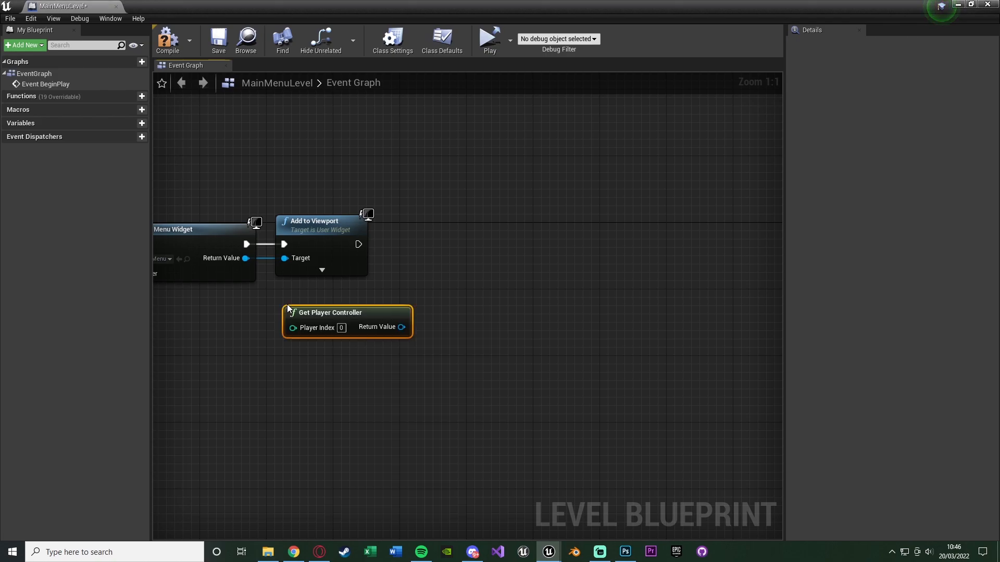
drag(288, 309, 246, 299)
- Add a Set Input Mode UI Only node from the player controller after Add to Viewport, with the created widget as its In Widget to Focus
drag(359, 319, 405, 283)
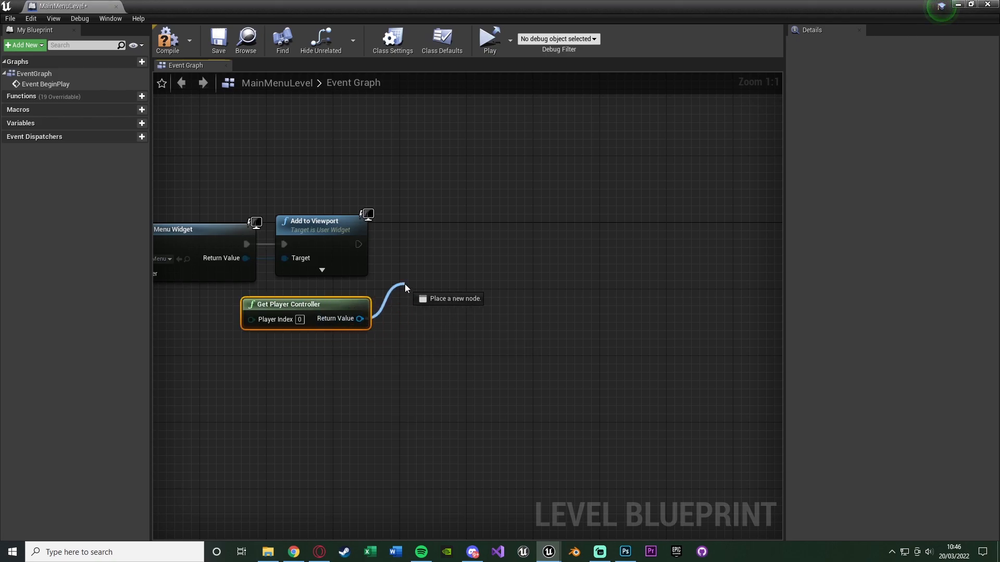
text(set input mode)
key(Return)
drag(418, 303, 360, 245)
right_drag(257, 261, 361, 256)
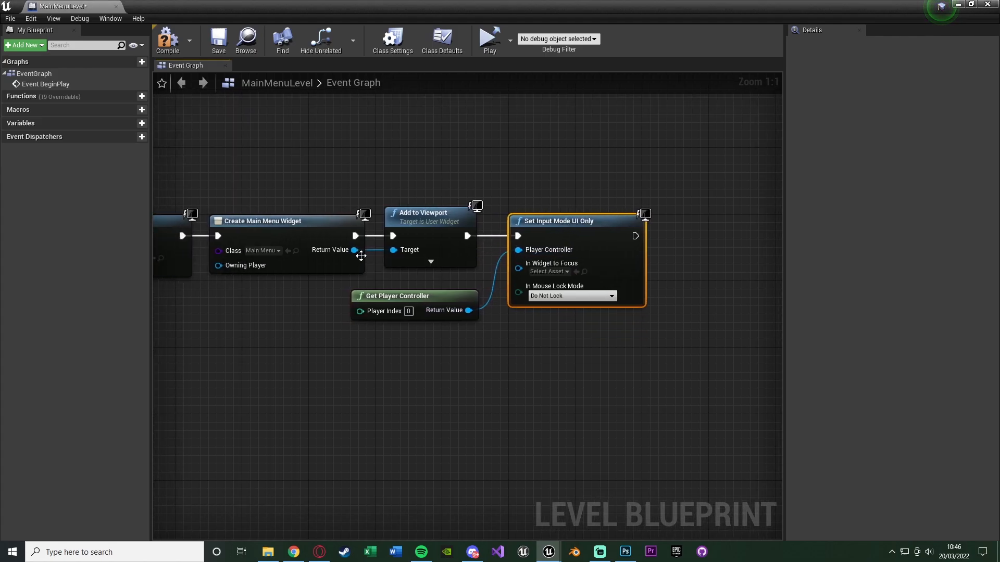
drag(354, 250, 518, 268)
right_drag(633, 351, 493, 360)
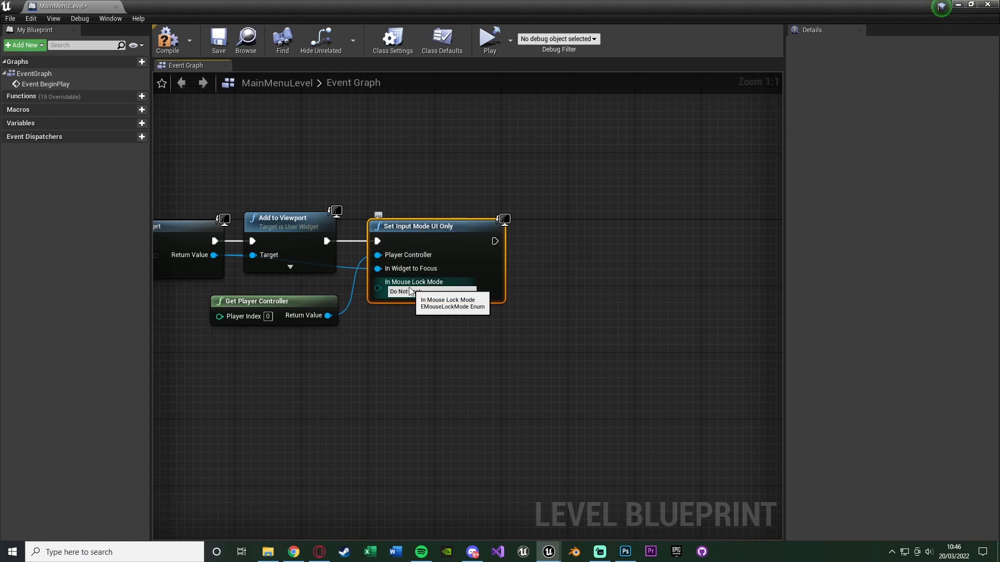
- Add a Set Show Mouse Cursor node from the player controller, enable it, and connect it after Set Input Mode UI Only
right_drag(444, 304, 341, 324)
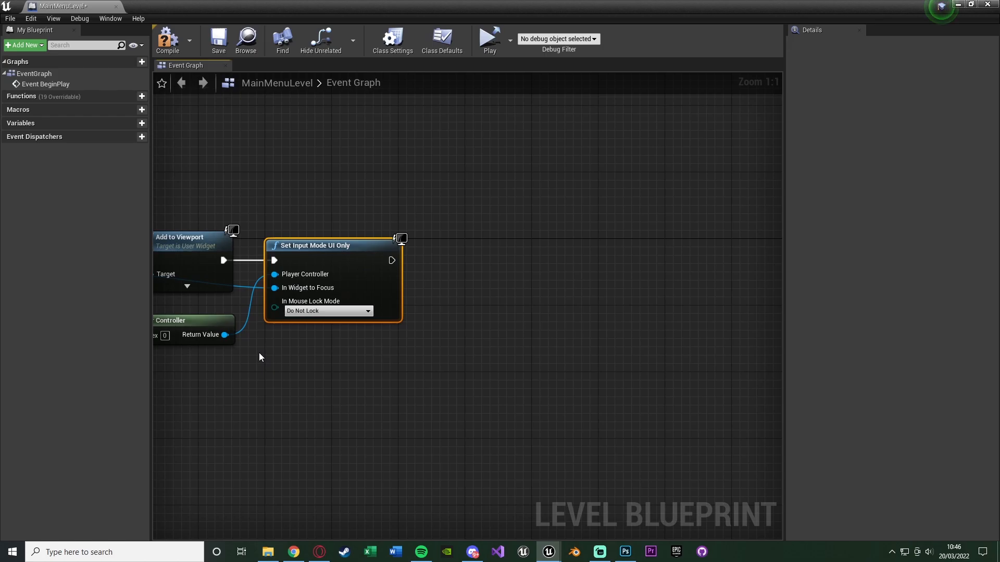
drag(225, 335, 558, 348)
text(set )
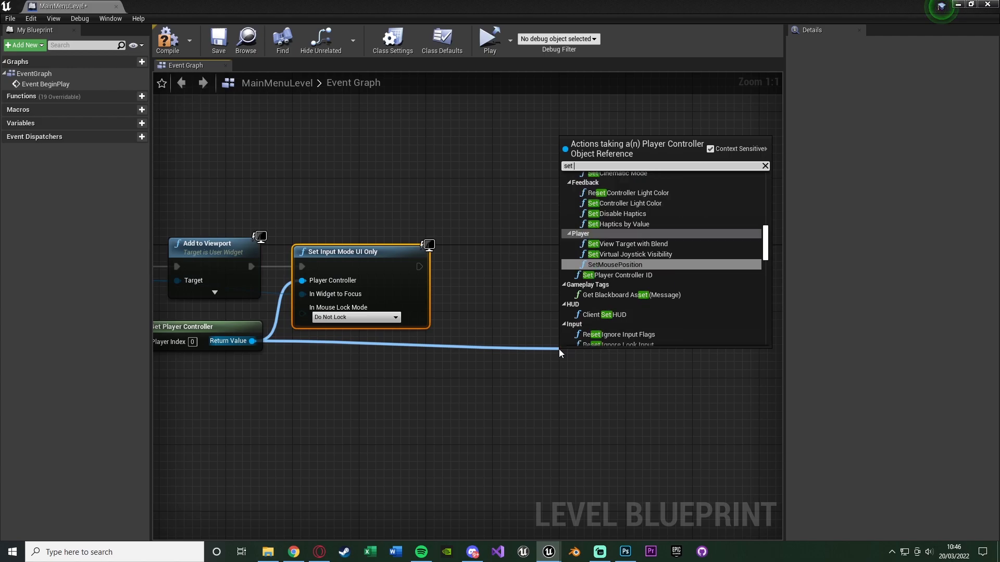
text(show)
key(Return)
drag(569, 358, 420, 266)
drag(604, 362, 487, 270)
- Compile and save the MainMenuLevel blueprint, review its node chain, and close it
click(167, 40)
click(218, 39)
scroll(436, 210, down, 3)
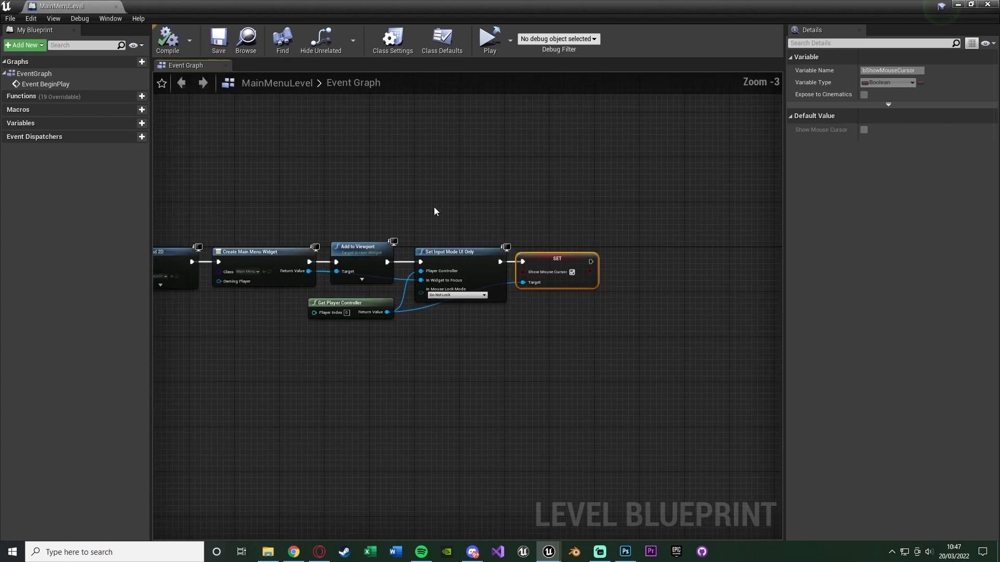
click(399, 208)
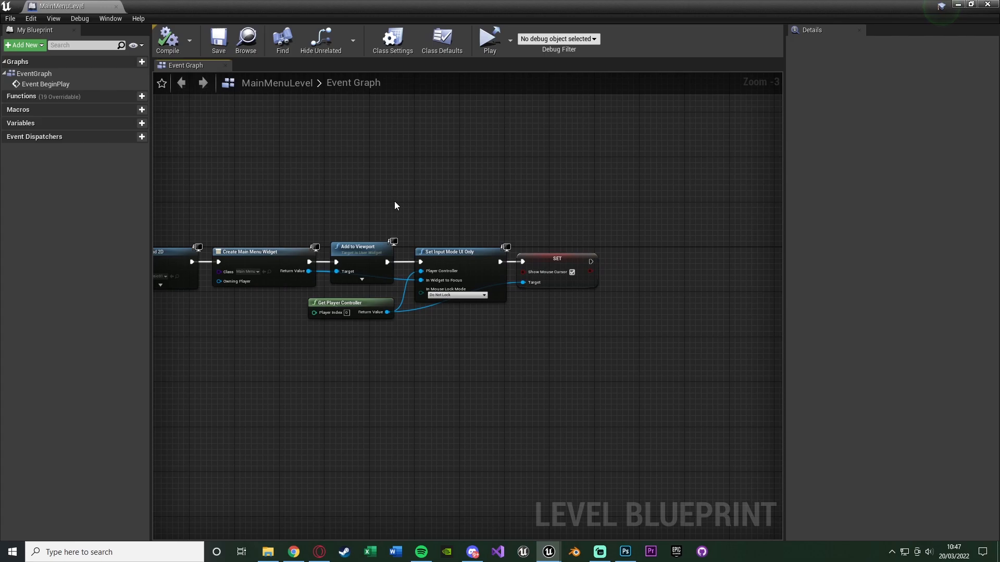
right_drag(332, 161, 380, 151)
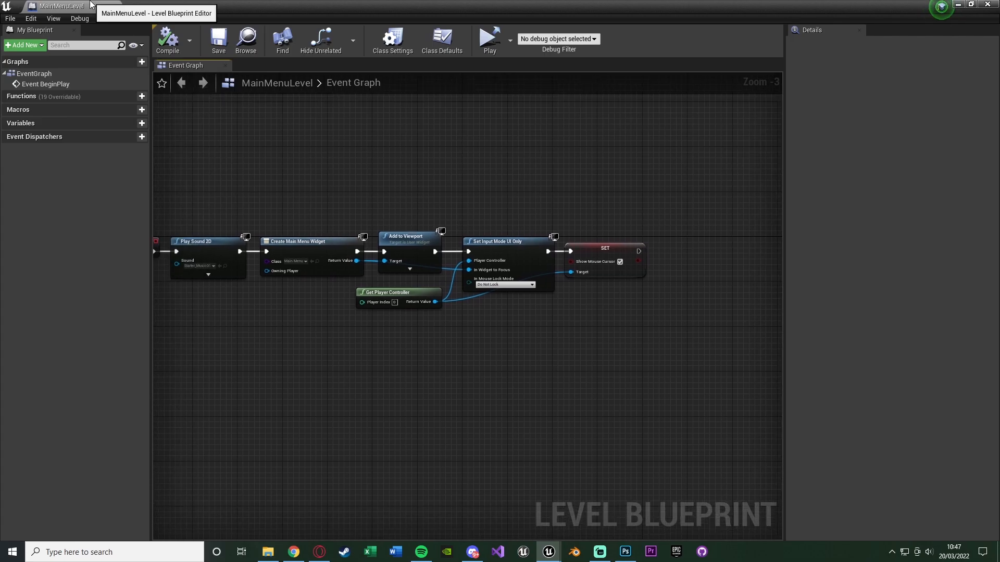
middle_click(90, 4)
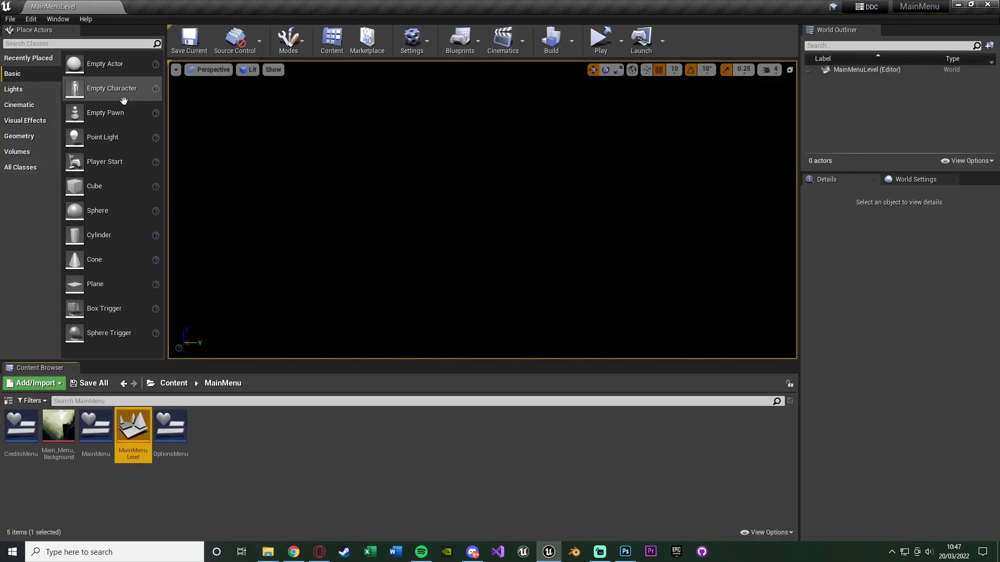
- Set the Game Default Map to MainMenuLevel in the project's Maps & Modes settings and close the settings
click(29, 19)
click(67, 167)
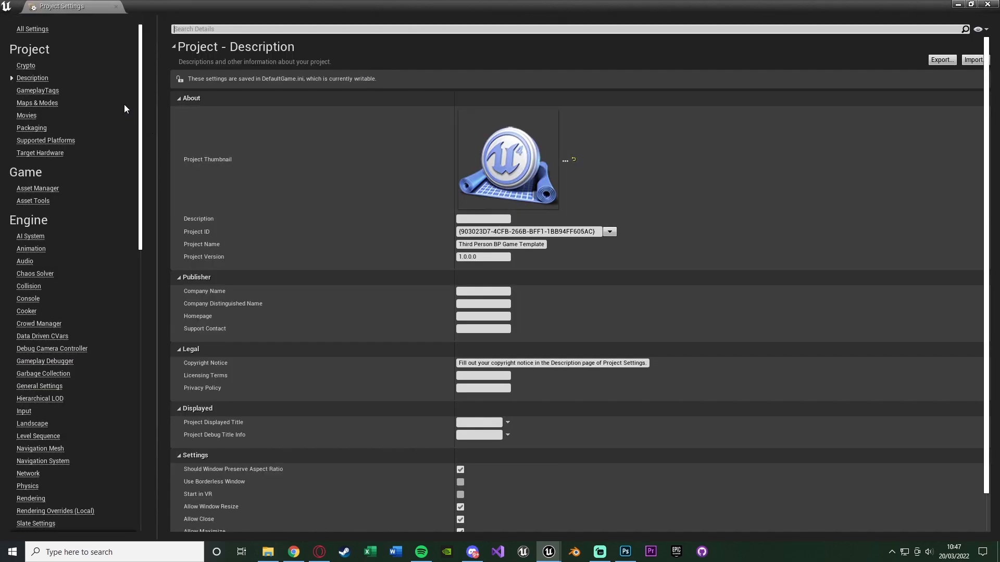
click(38, 103)
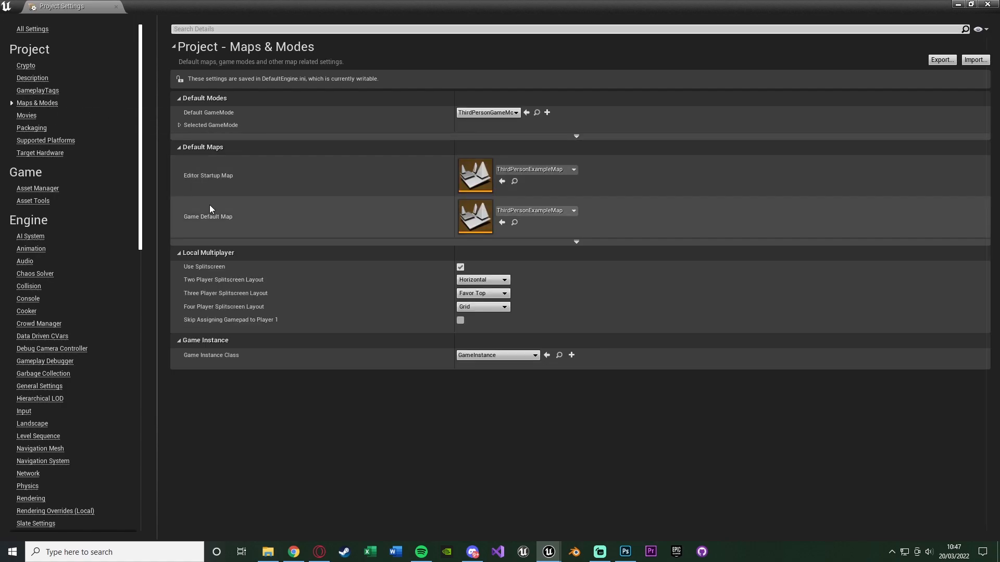
click(520, 212)
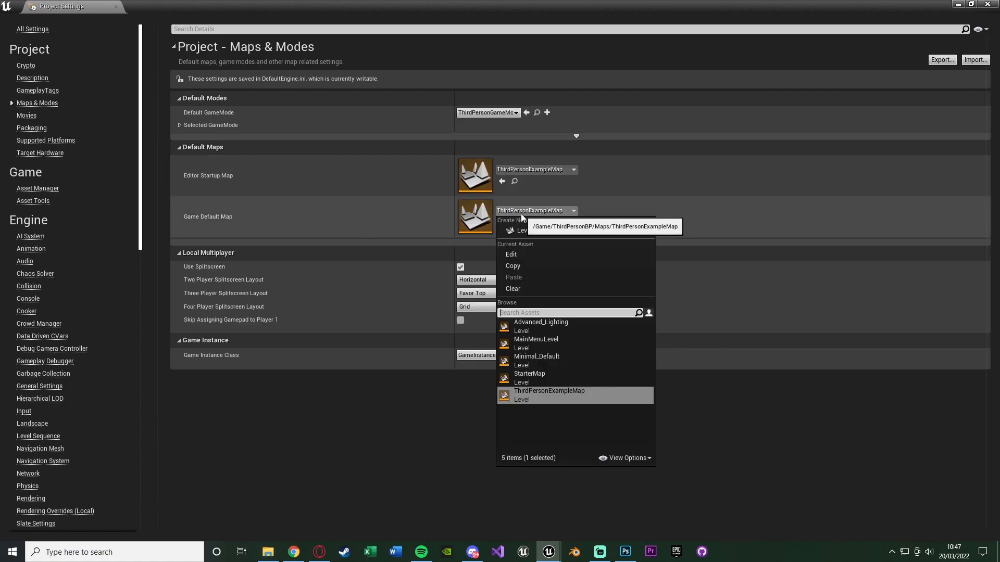
click(549, 341)
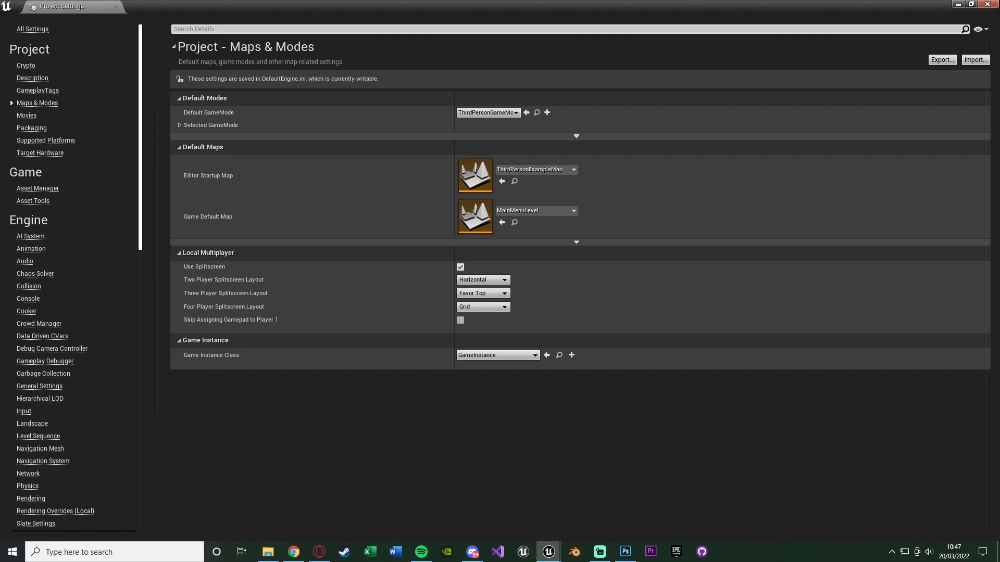
click(987, 4)
- Play the main menu level and open the Credits menu to test it
click(600, 40)
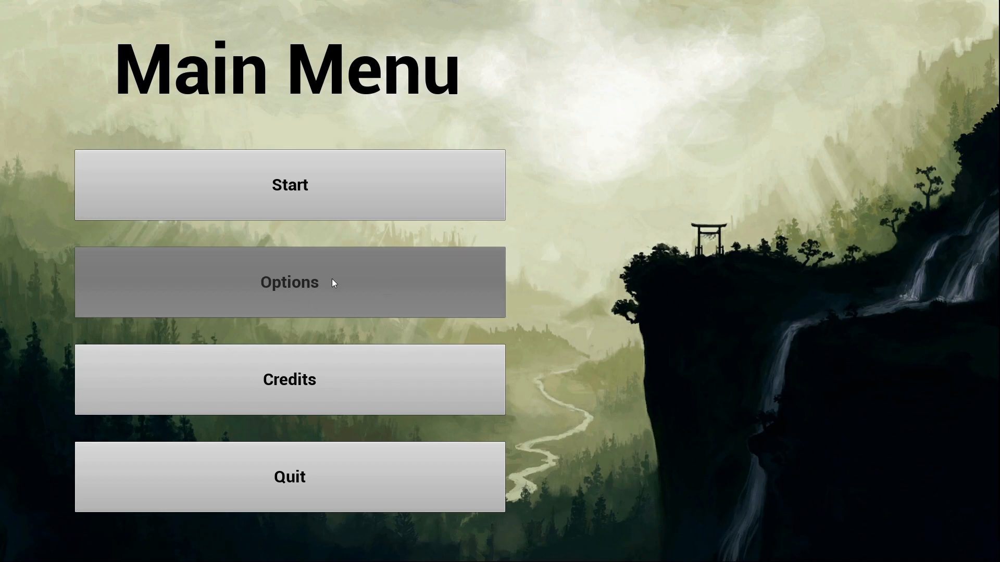
click(435, 404)
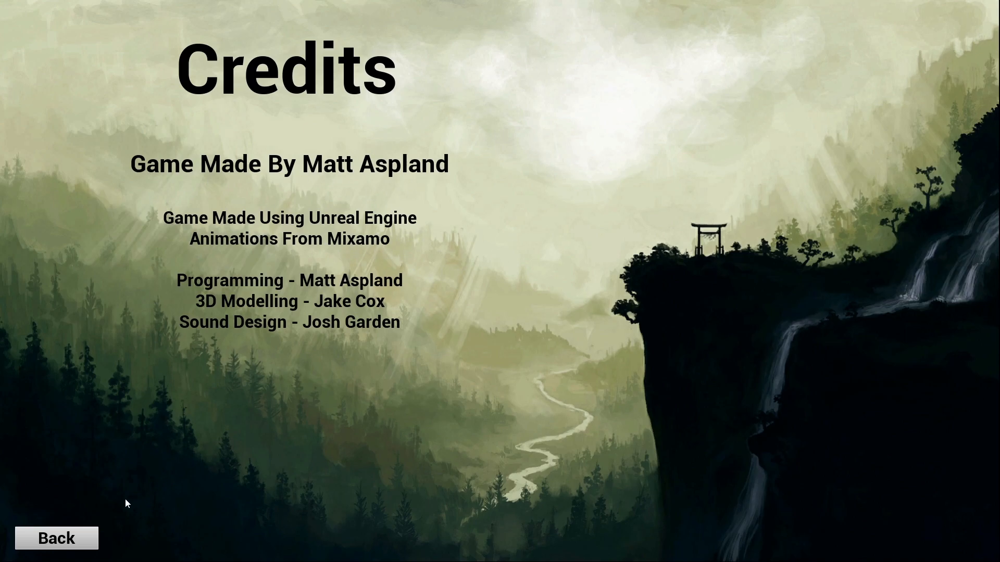
- Return from Credits to the main menu, start the game, and run and jump the character around the level to test it
click(78, 537)
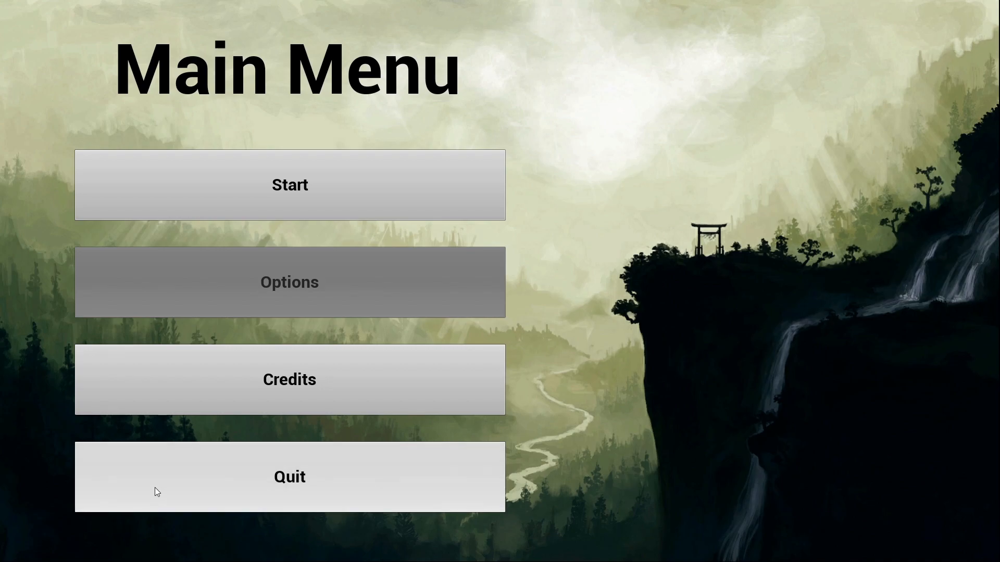
click(317, 170)
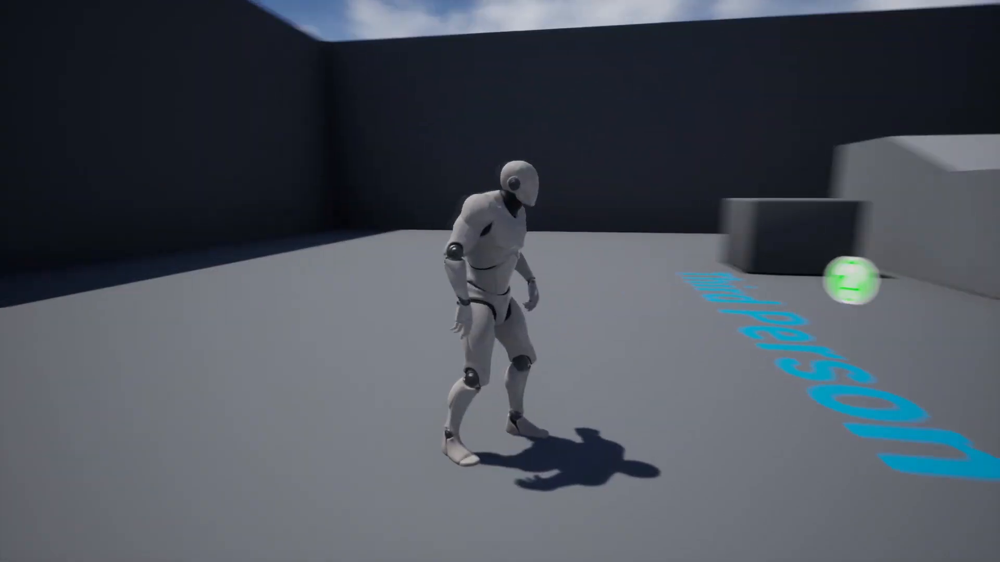
key(w)
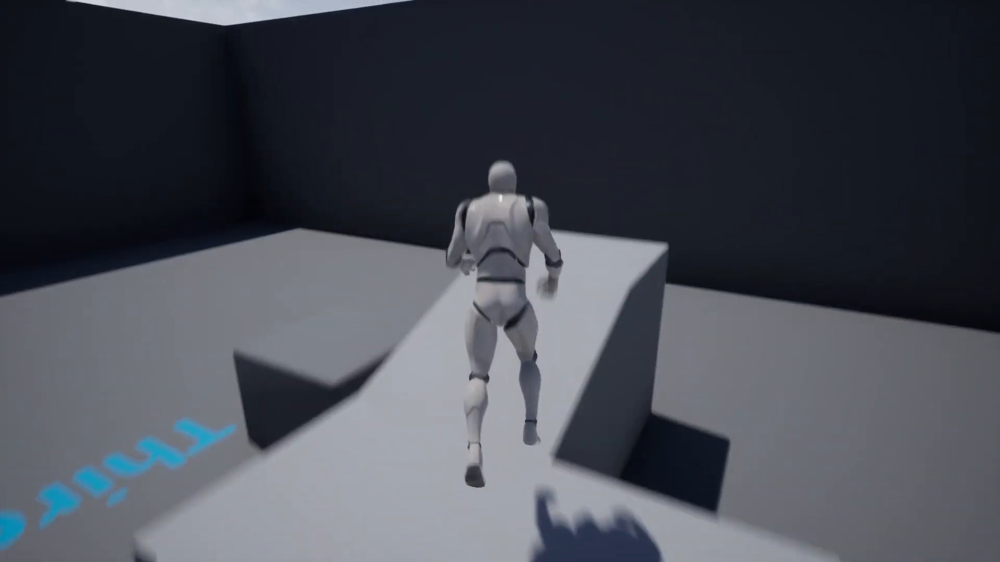
key(space)
key(d)
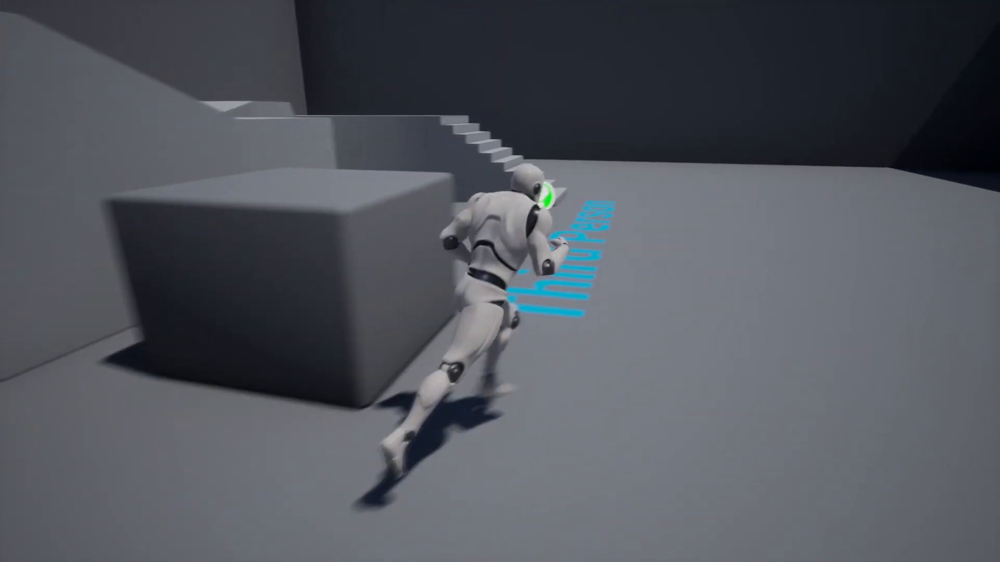
key(w)
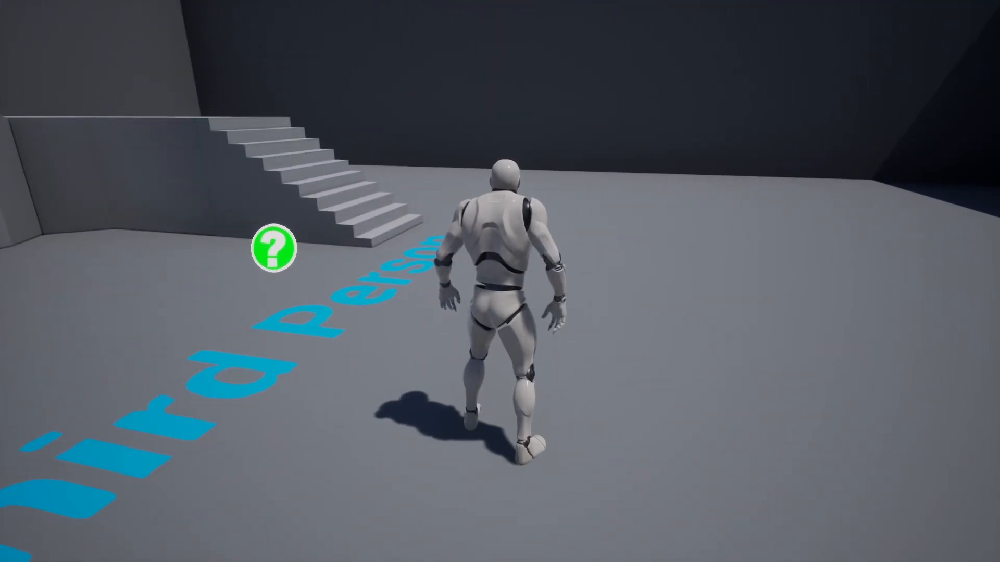
key(w)
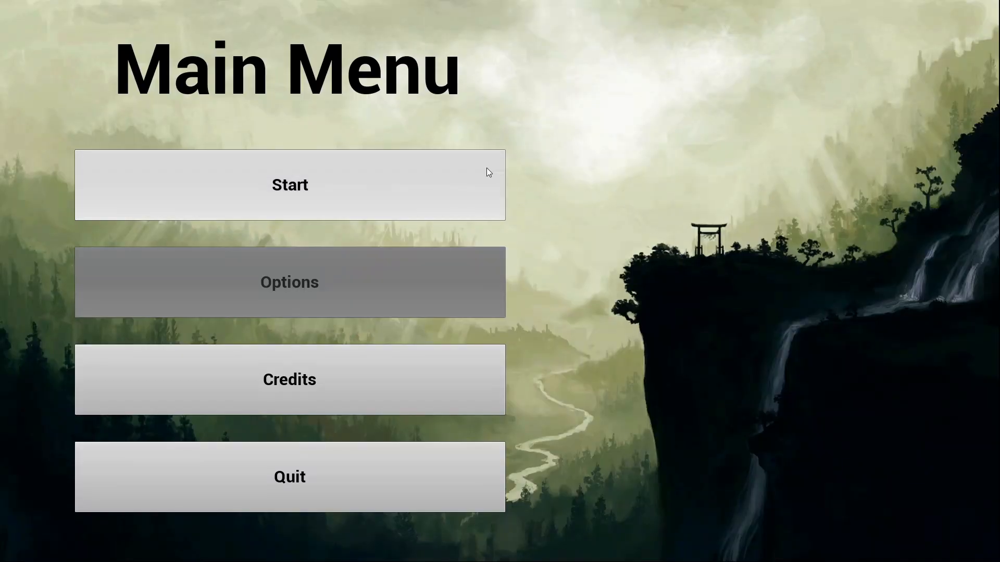
- Switch repeatedly between the main menu and the Credits menu to test the navigation in both directions
click(448, 388)
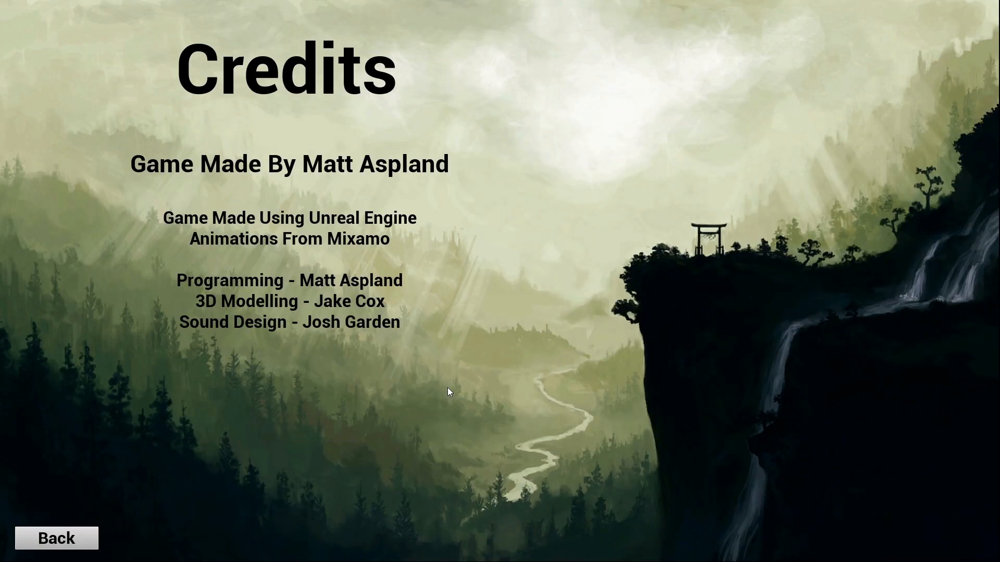
click(51, 544)
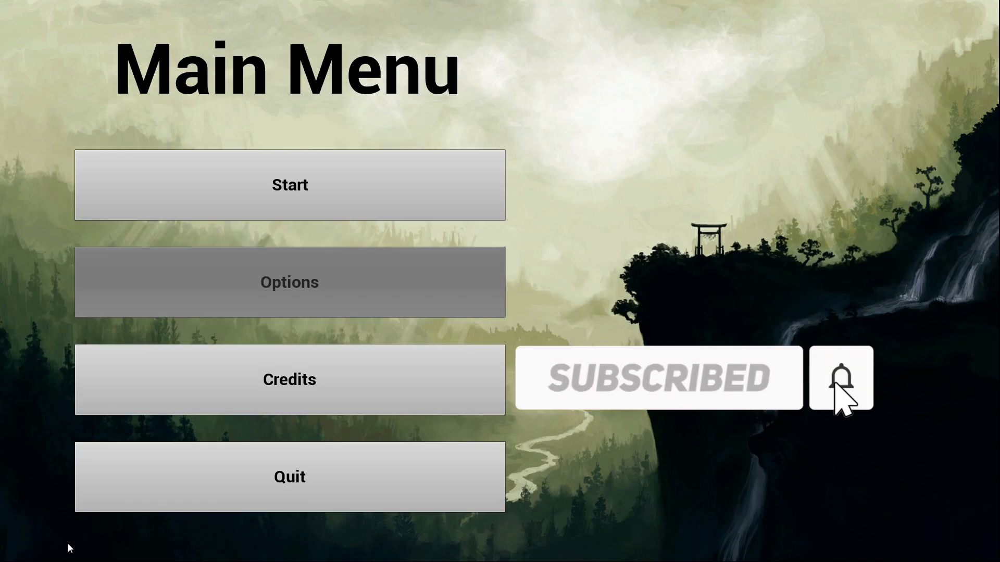
click(390, 397)
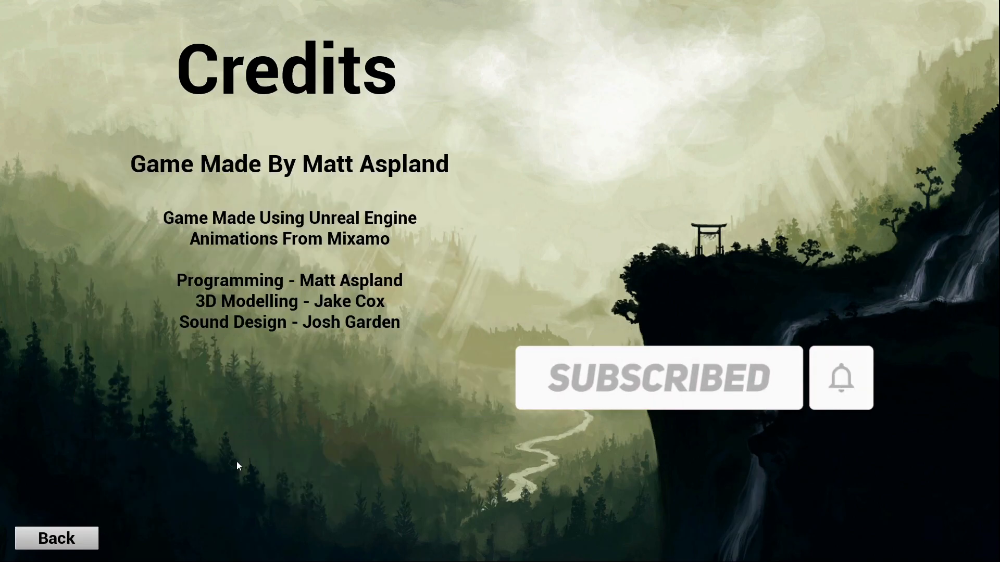
click(56, 539)
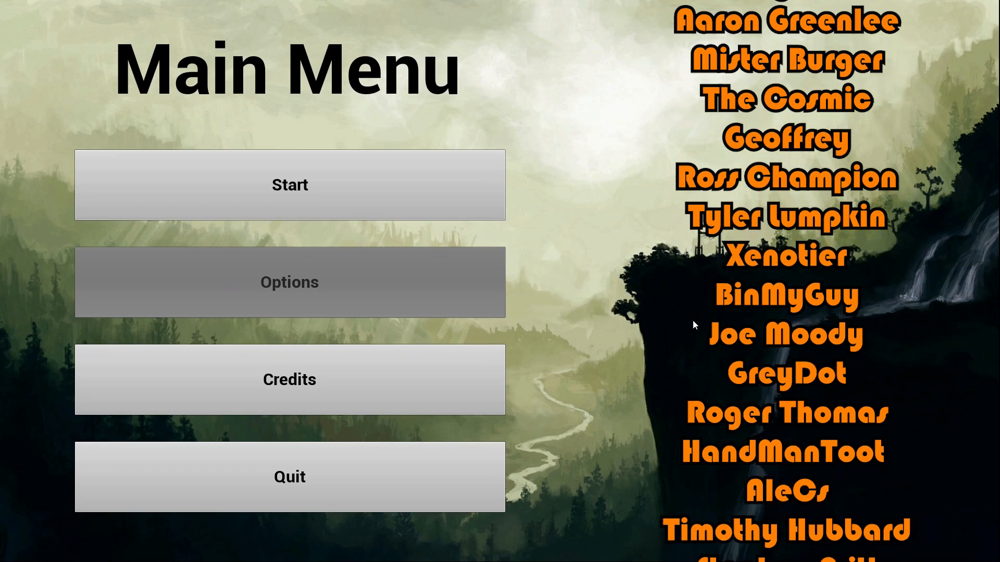
click(417, 406)
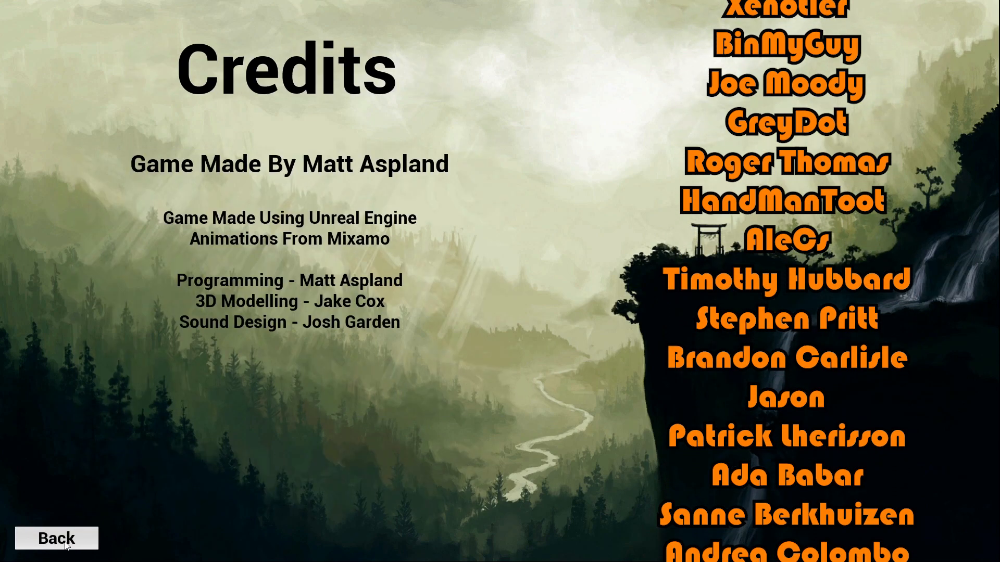